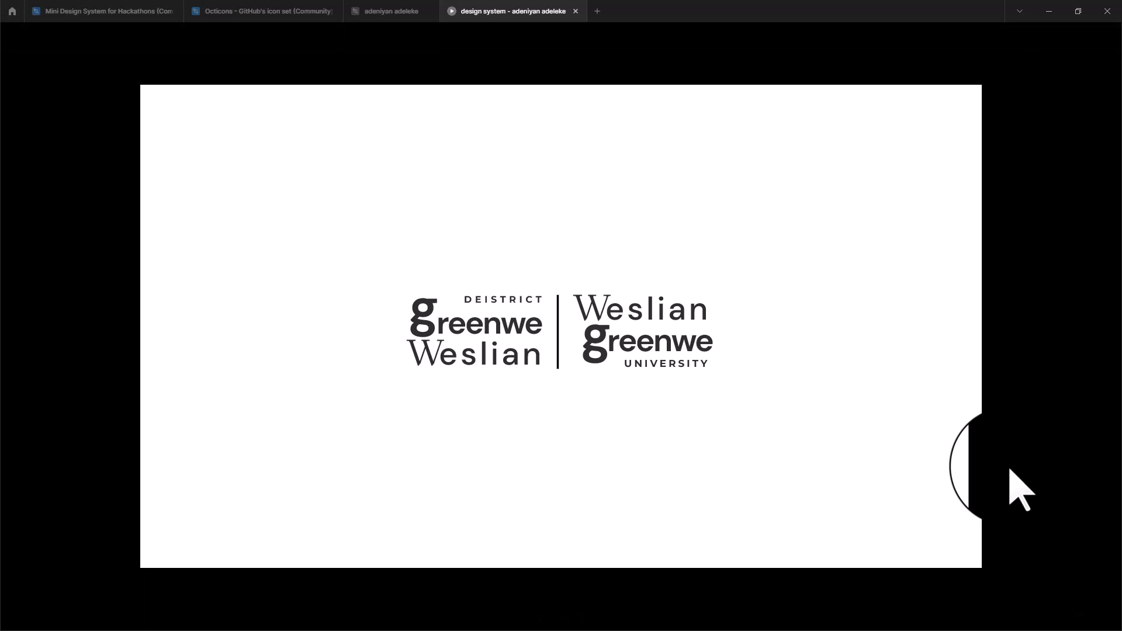
# - Page through the school logo slides in the prototype presentation
pyautogui.press('Right')
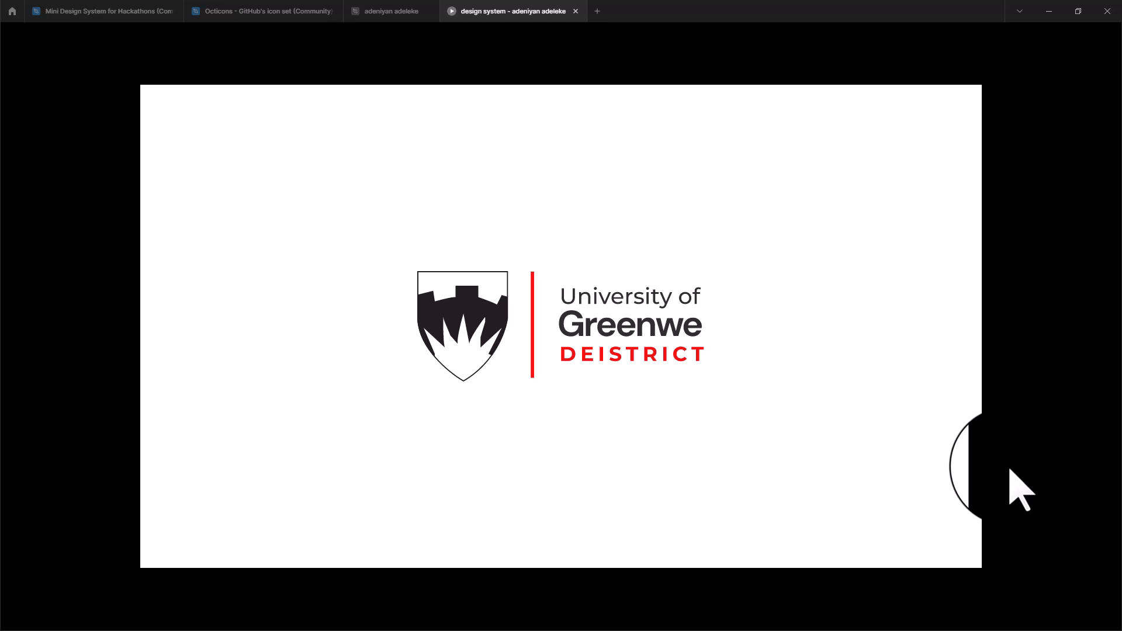
pyautogui.press('Right')
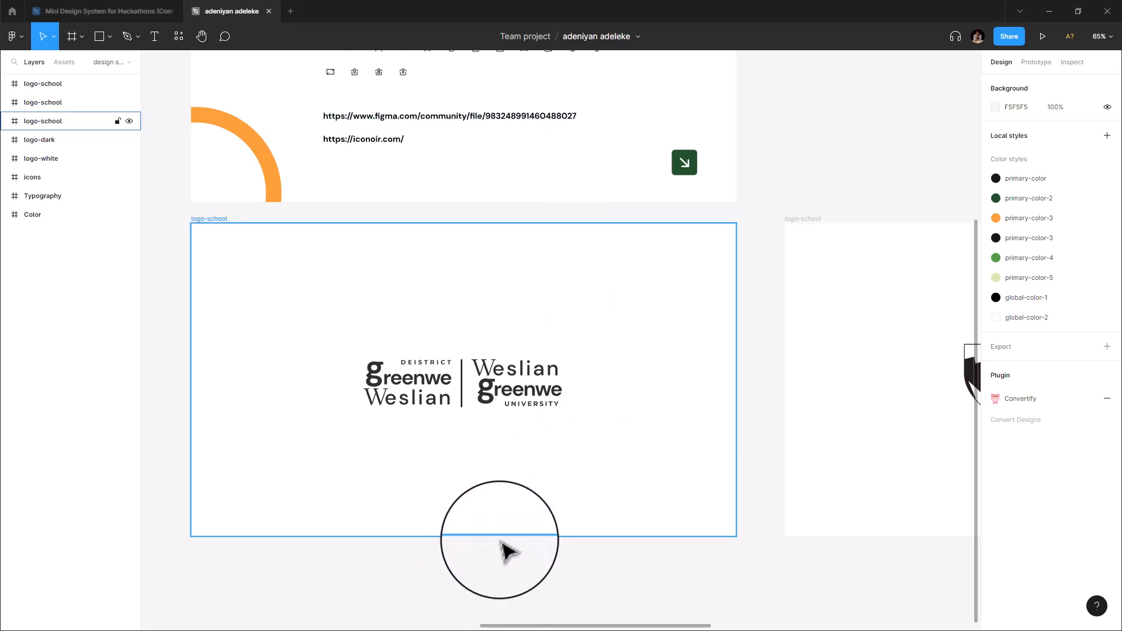
# - Add a Slide 16:9 presentation frame (1920 × 1080) and place it below the first logo-school frame at about X 1729, Y 1119
pyautogui.scroll(-2, 501, 572)
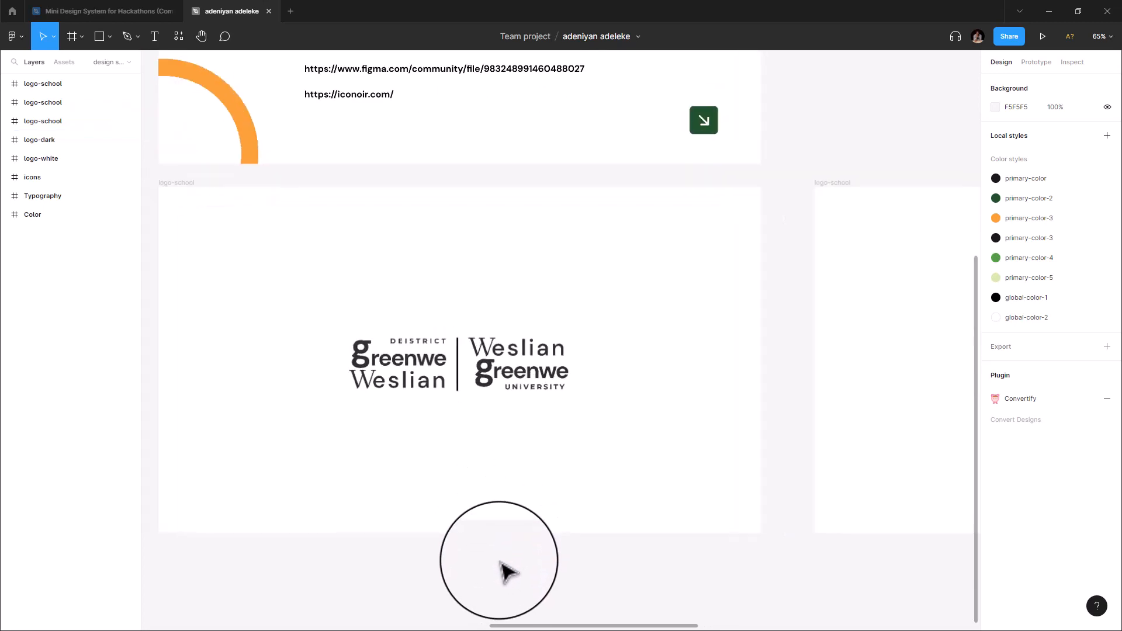
pyautogui.scroll(2, 571, 418)
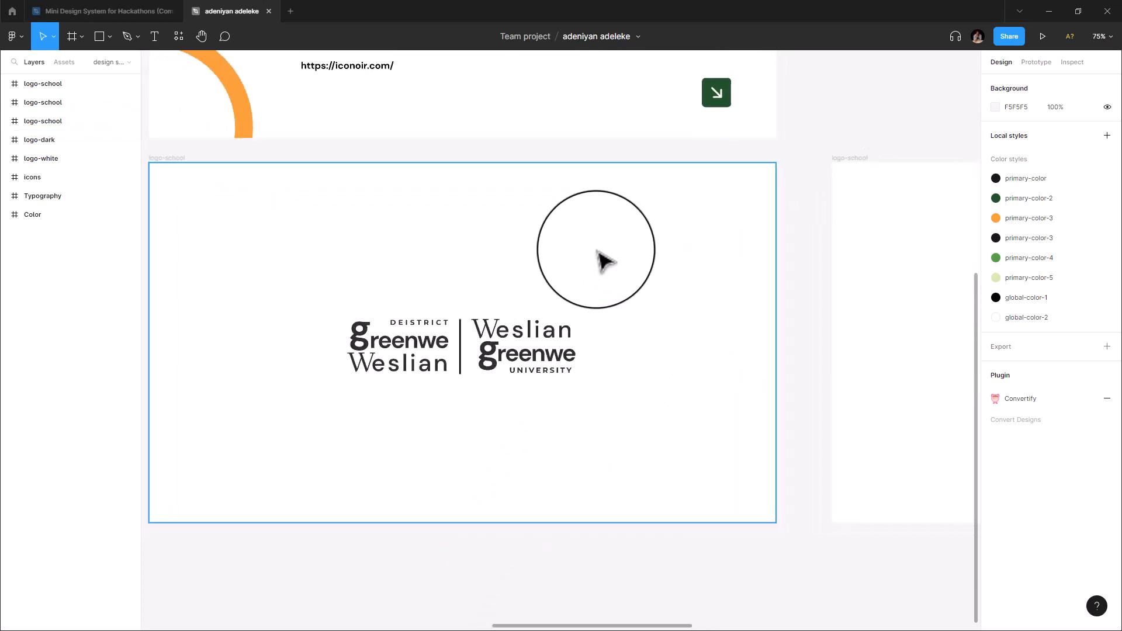
pyautogui.scroll(-1, 591, 257)
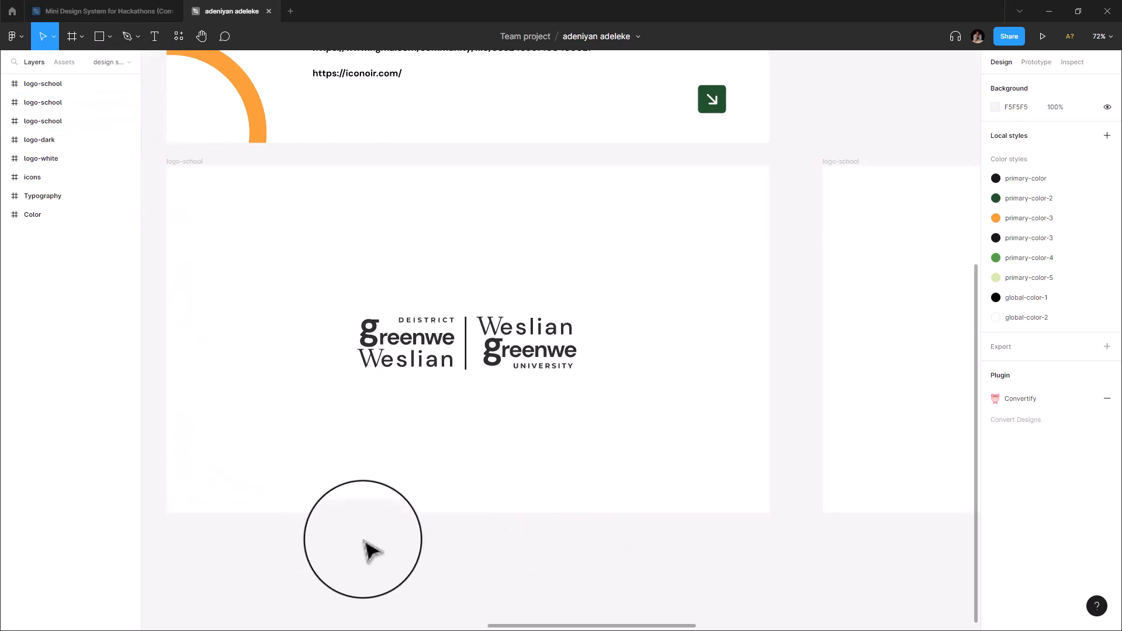
pyautogui.press('f')
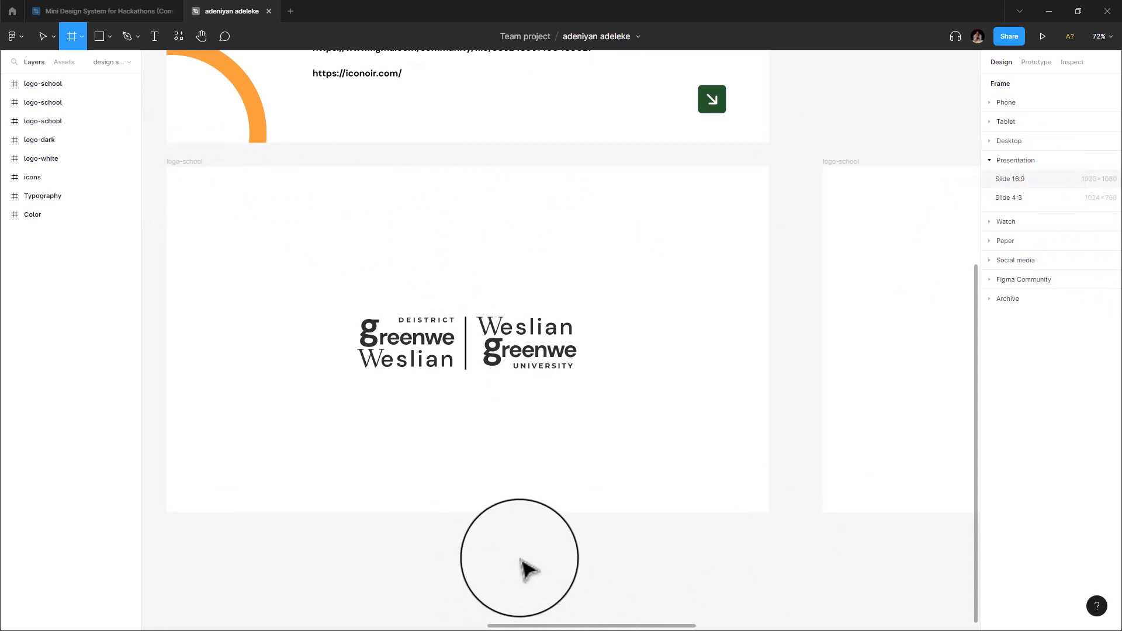
pyautogui.click(1010, 179)
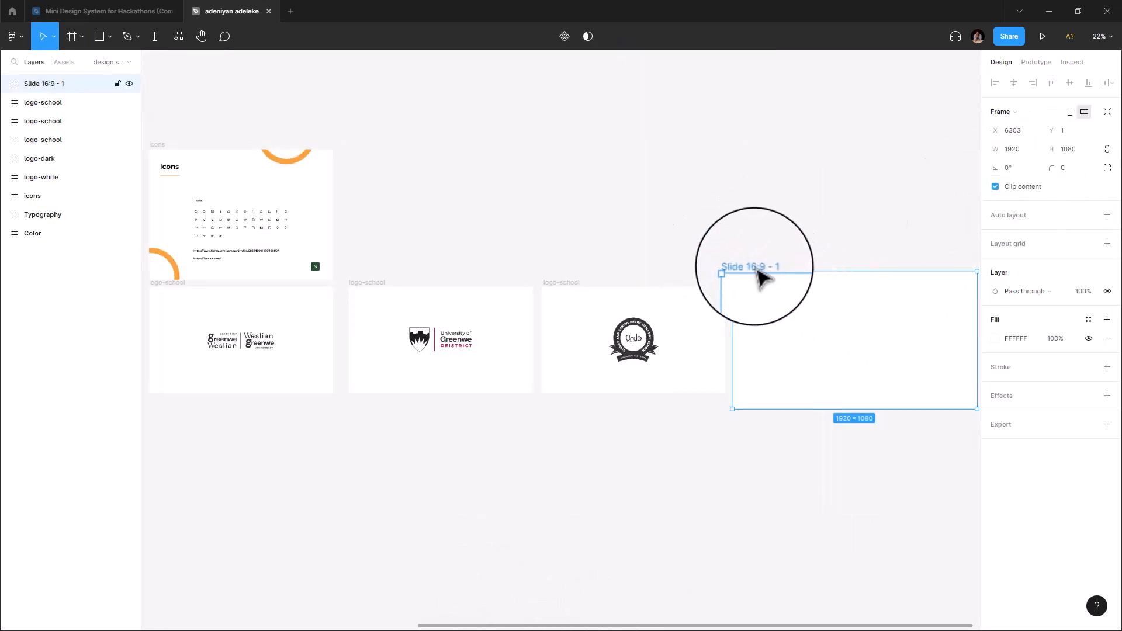
pyautogui.moveTo(759, 274); pyautogui.dragTo(752, 280)
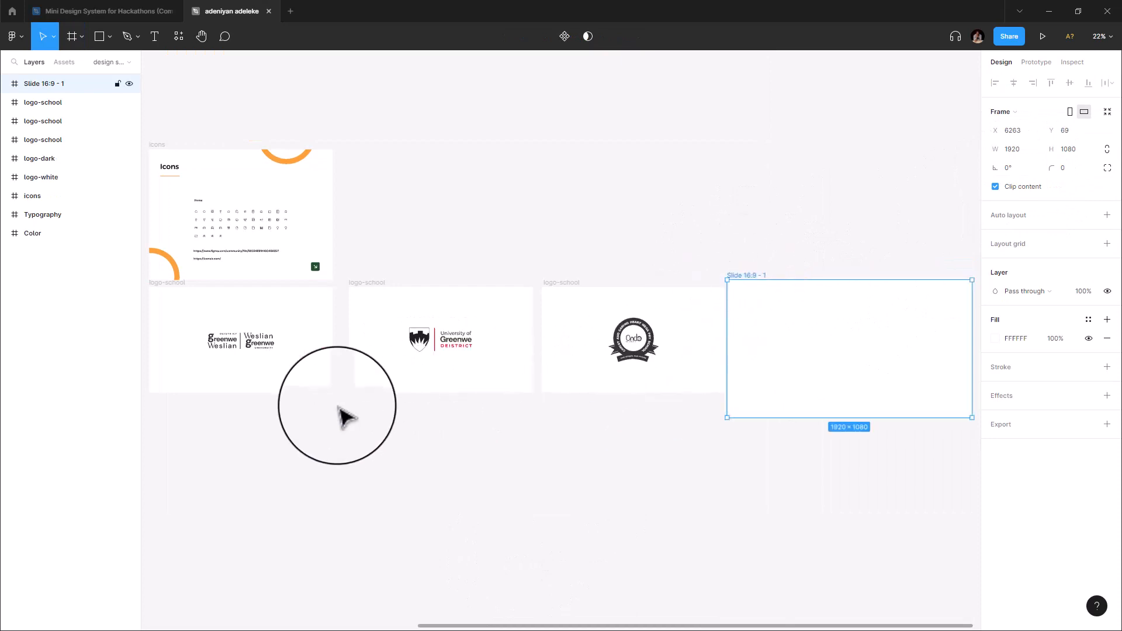
pyautogui.moveTo(340, 409); pyautogui.dragTo(169, 410)
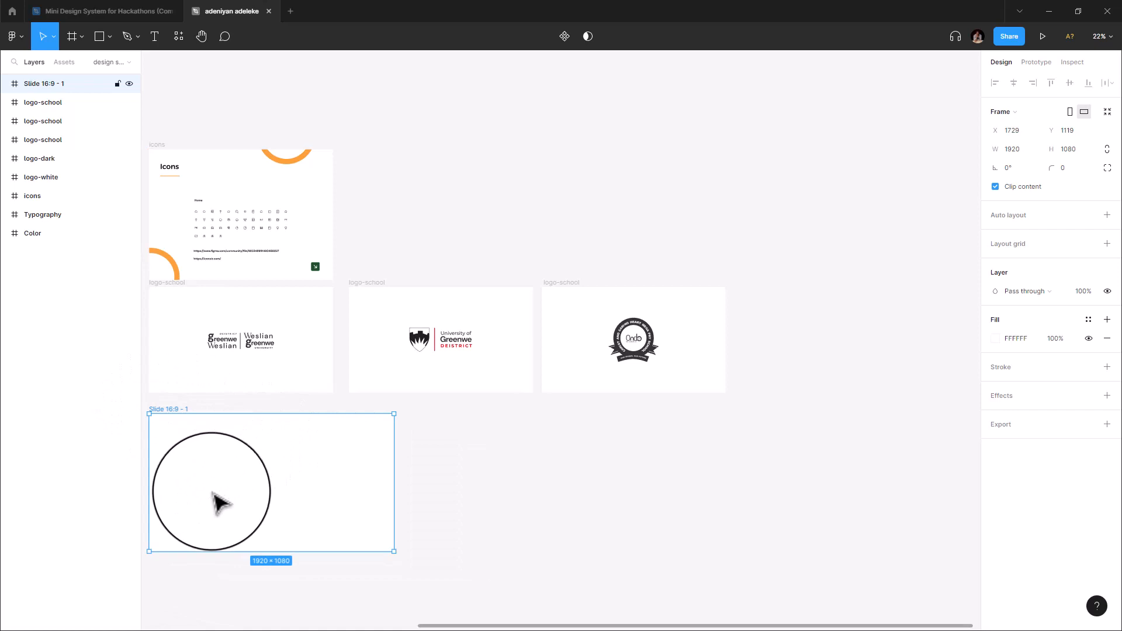
# - Add a text layer near the middle of the new slide with the three lines DESISTRICT, GREENWE and WESLIN
pyautogui.scroll(-1, 208, 511)
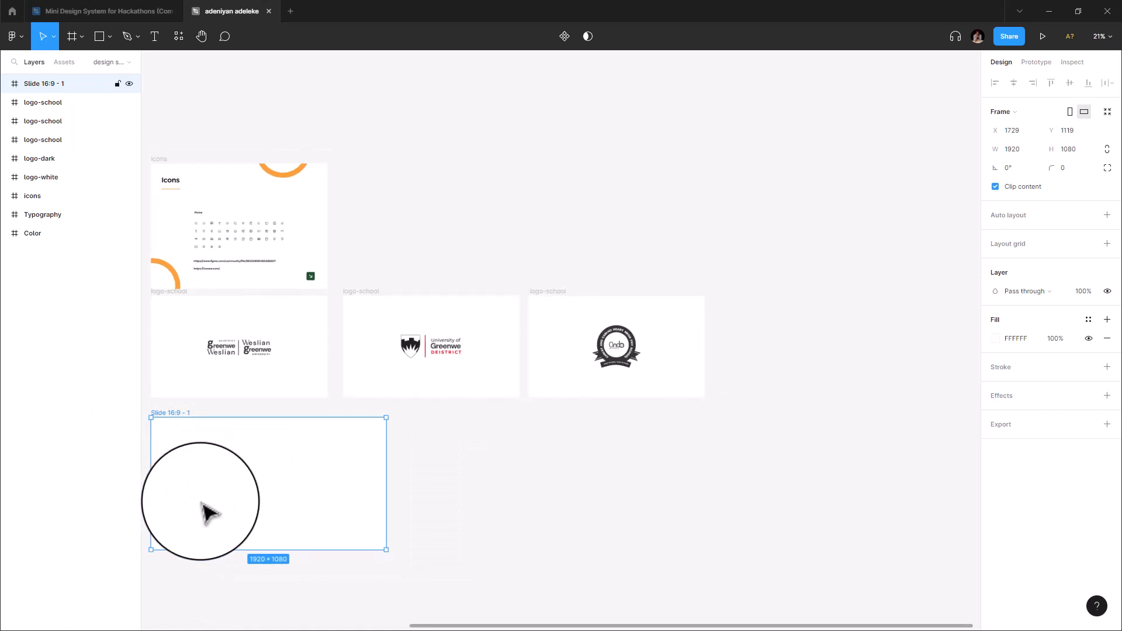
pyautogui.scroll(2, 208, 511)
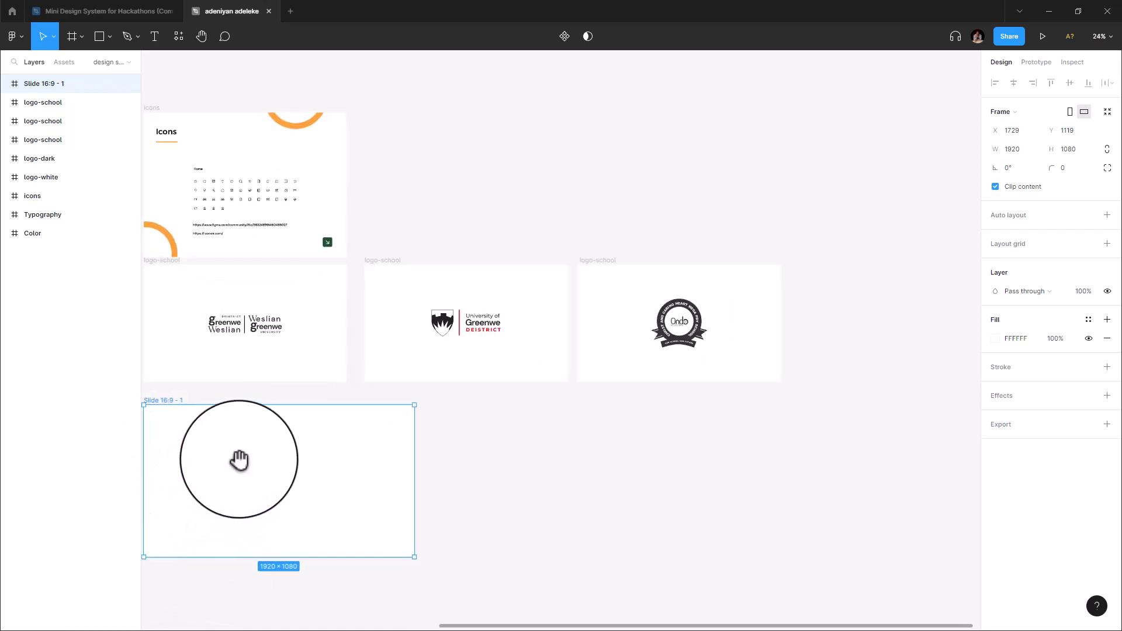
pyautogui.moveTo(239, 460); pyautogui.dragTo(438, 446)
pyautogui.scroll(2, 446, 484)
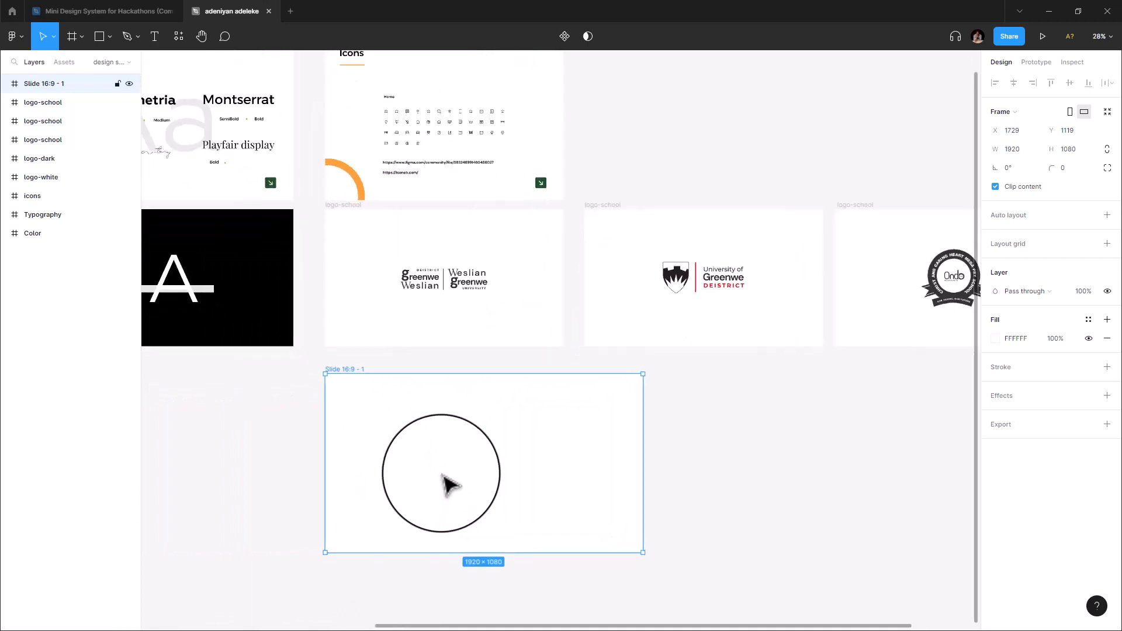
pyautogui.scroll(4, 500, 529)
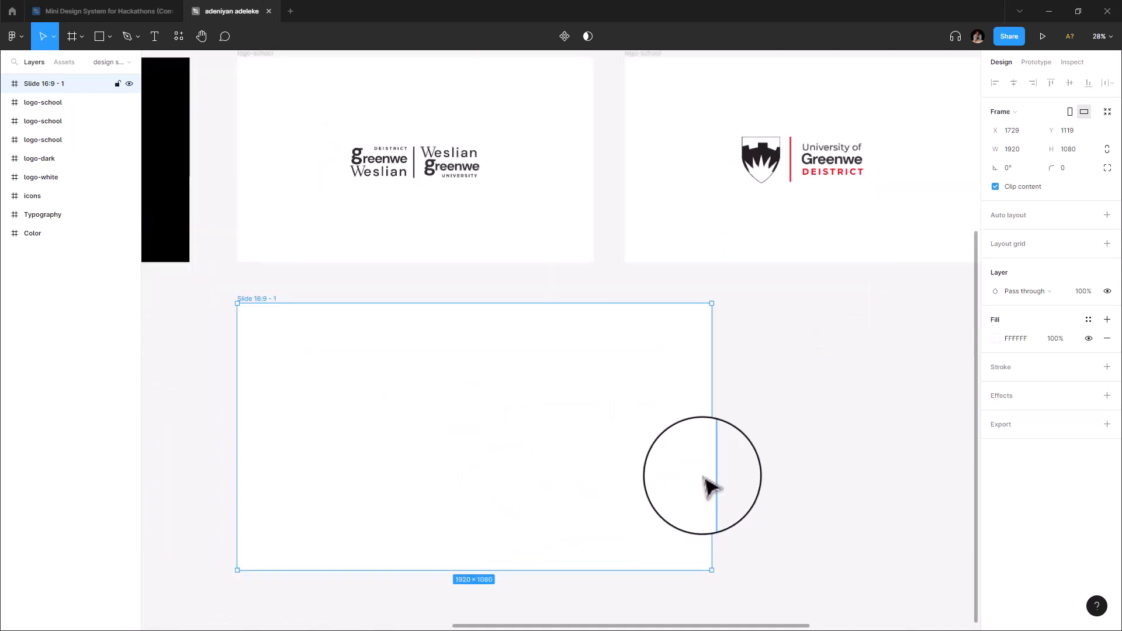
pyautogui.click(765, 444)
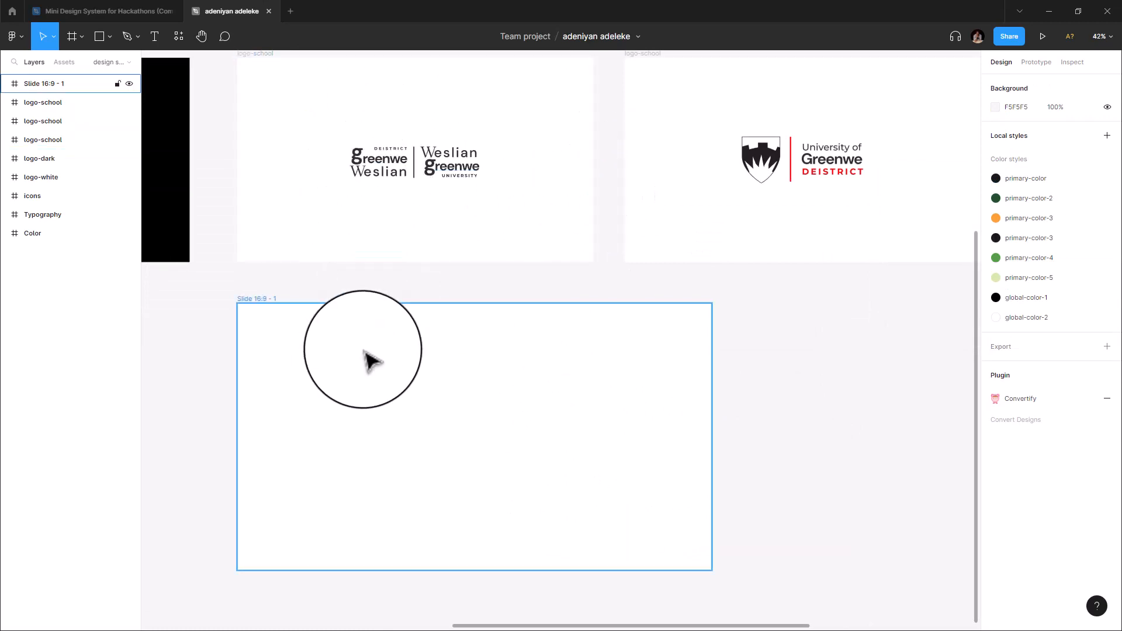
pyautogui.click(155, 36)
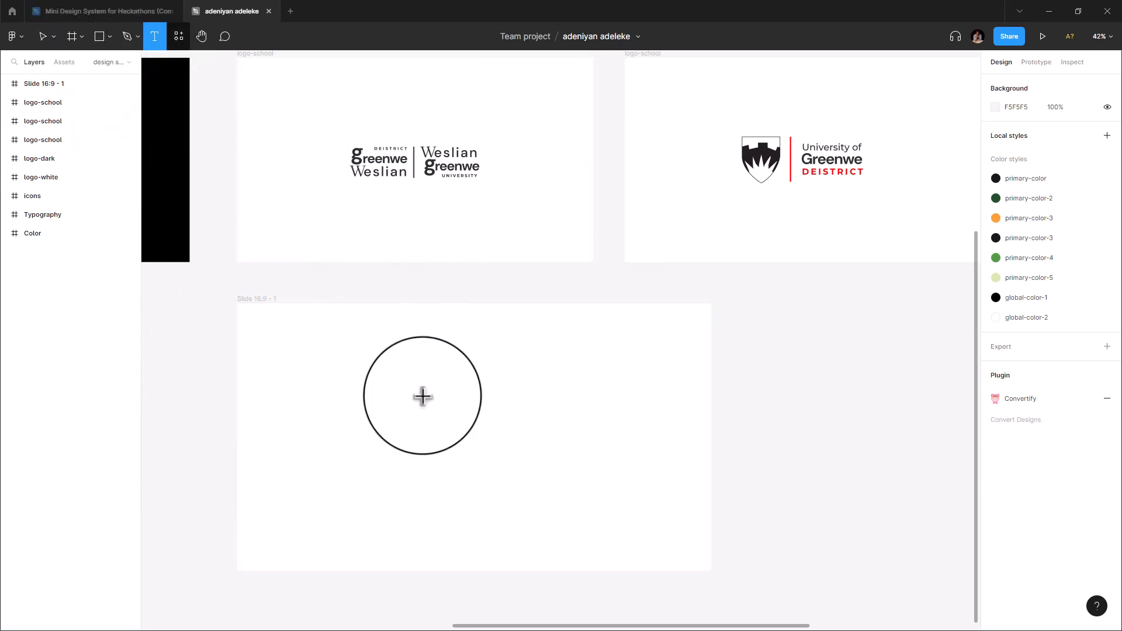
pyautogui.click(438, 431)
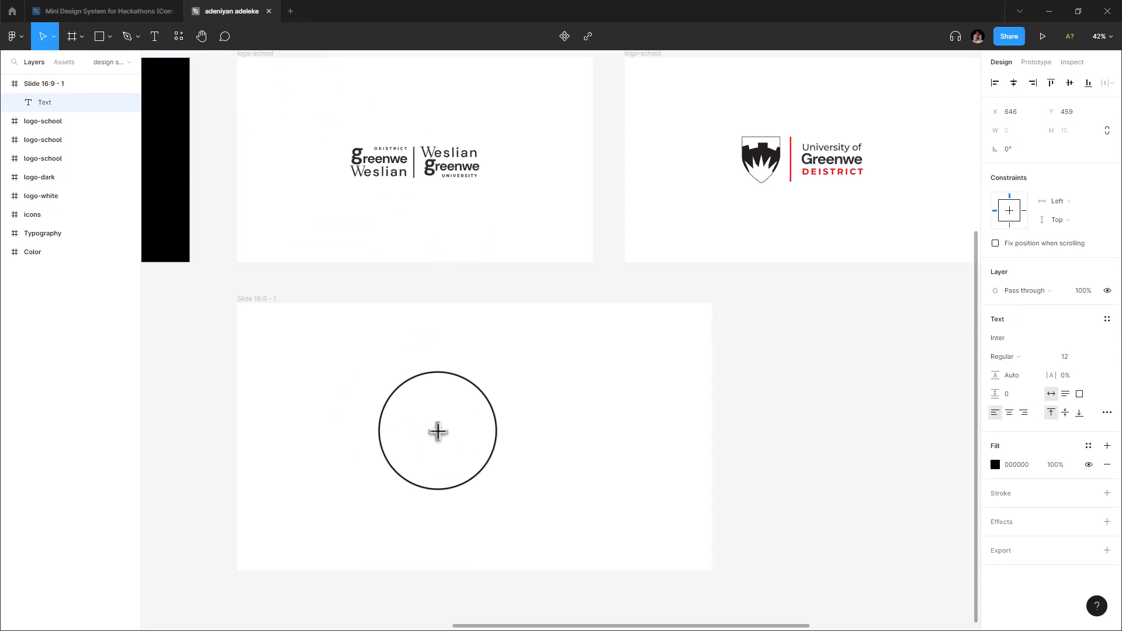
pyautogui.write('de')
pyautogui.press('BackSpace')
pyautogui.press('BackSpace')
pyautogui.write('DESISTRICT')
pyautogui.press('Return')
pyautogui.write('GREENWE')
pyautogui.press('Return')
pyautogui.write('WESLIN')
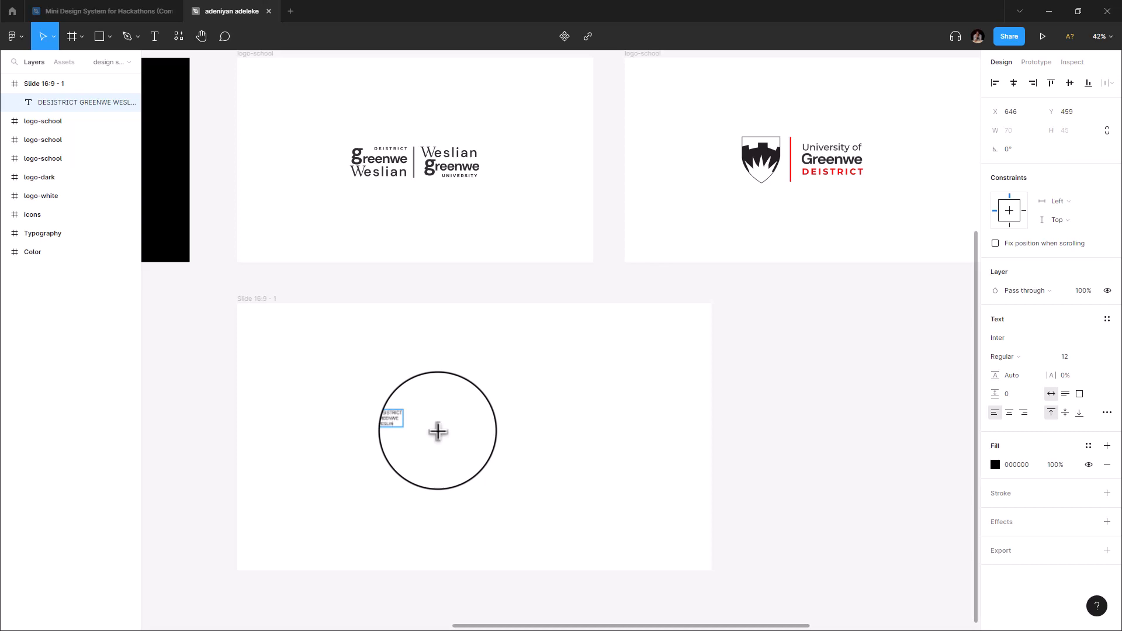
pyautogui.press('Escape')
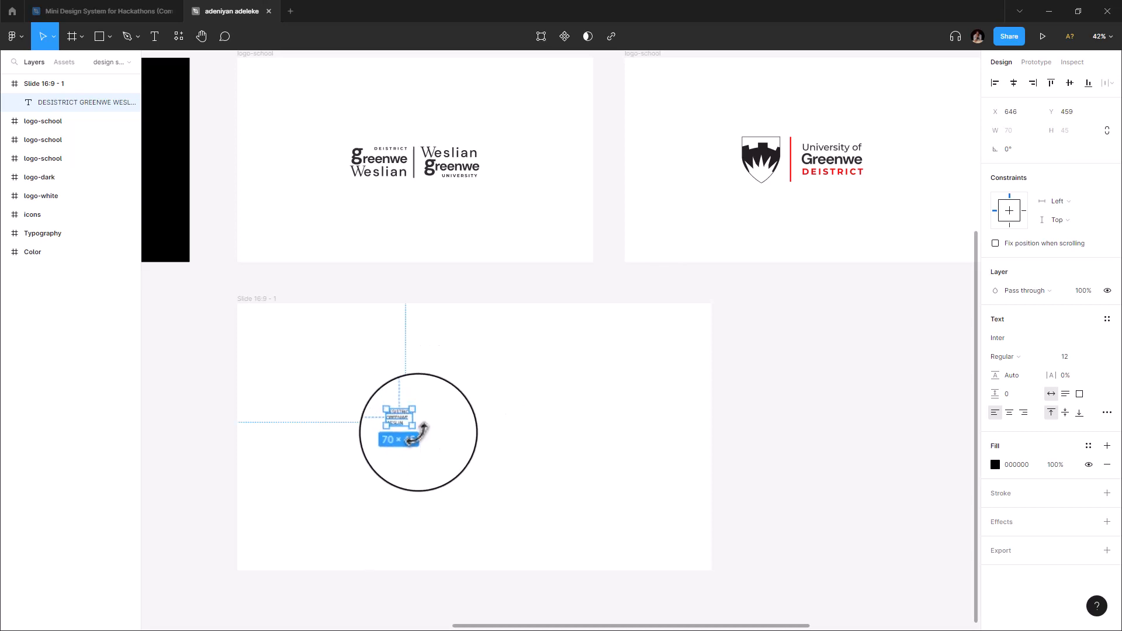
# - Set the font size of the three-line text to 78
pyautogui.moveTo(415, 429); pyautogui.dragTo(505, 469)
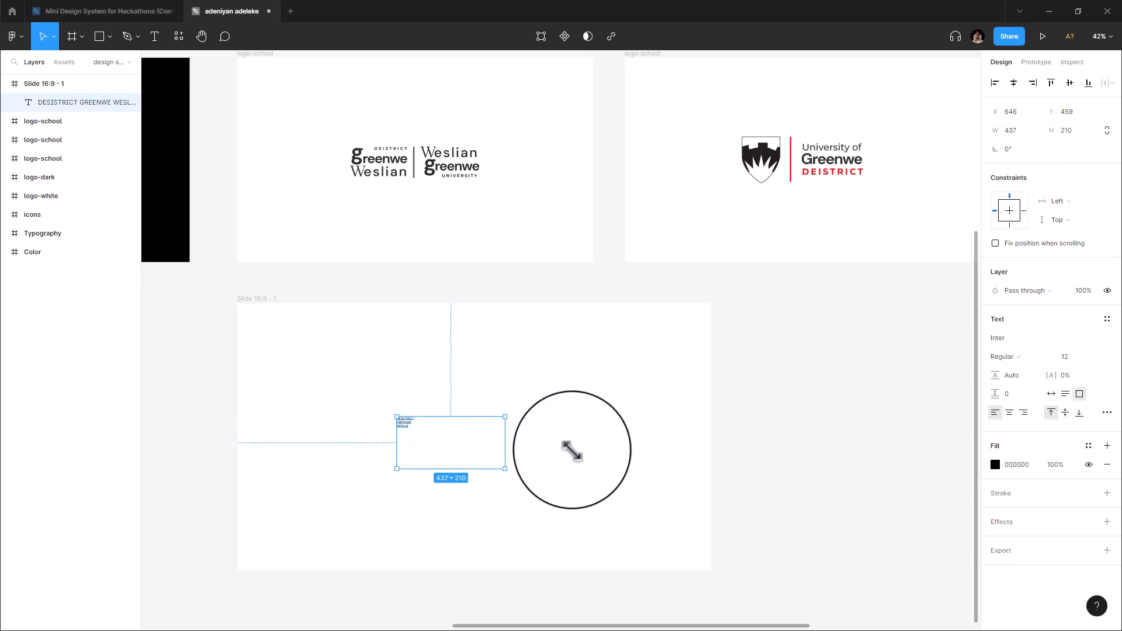
pyautogui.hotkey('ctrl', 'z')
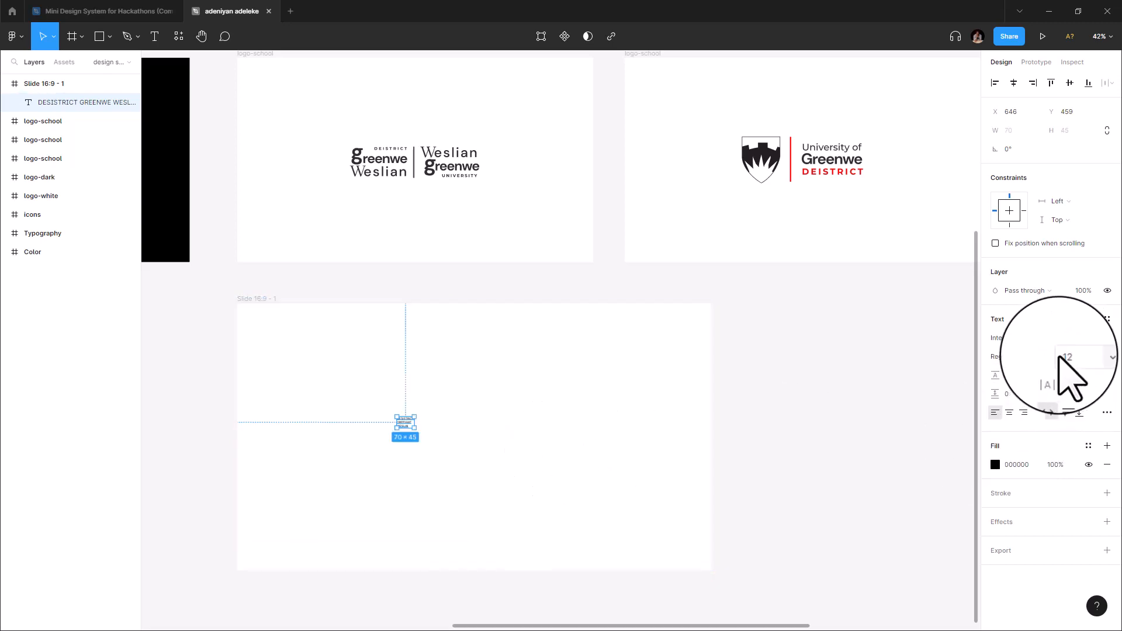
pyautogui.moveTo(1057, 356); pyautogui.dragTo(13, 359)
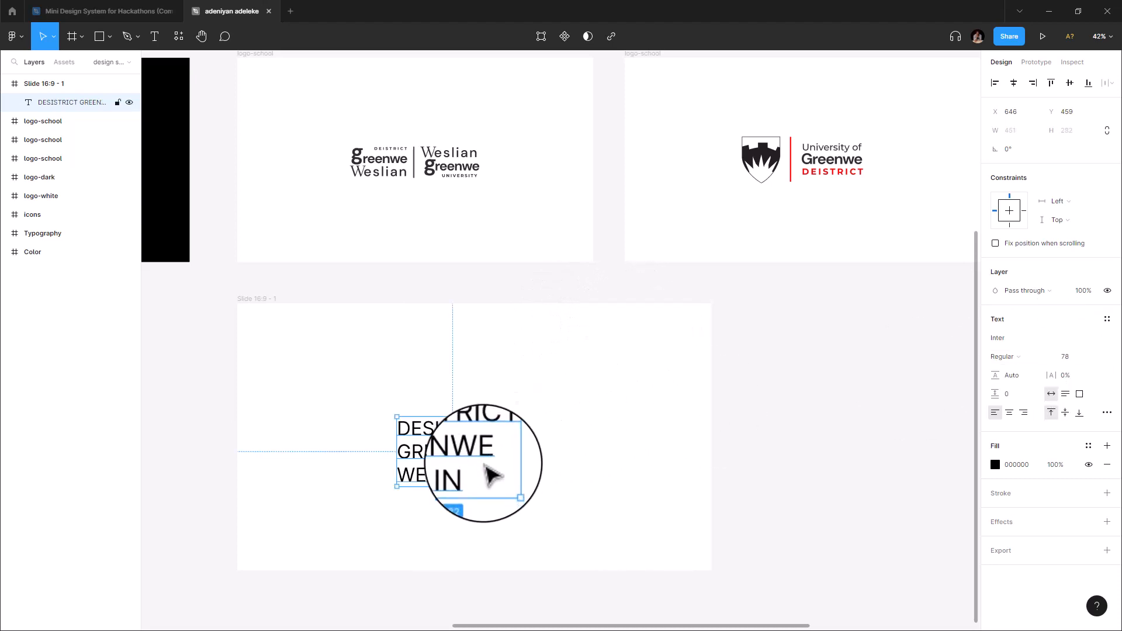
# - Correct the spelling of the text's first line to DEISTRICT and its last line to WESLIAN
pyautogui.doubleClick(453, 421)
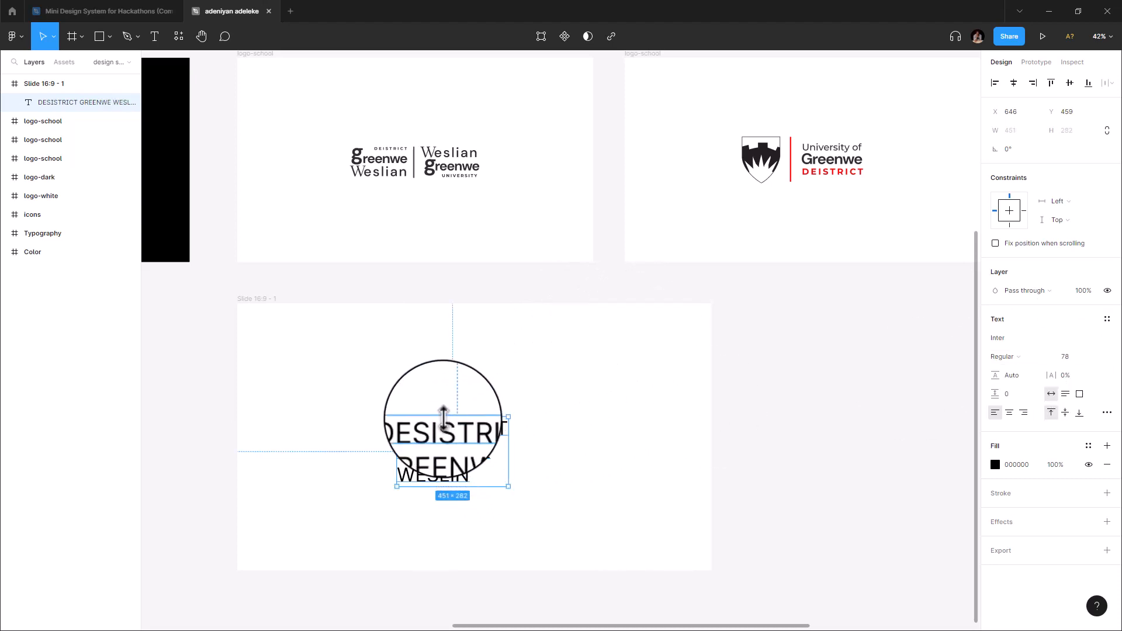
pyautogui.click(445, 425)
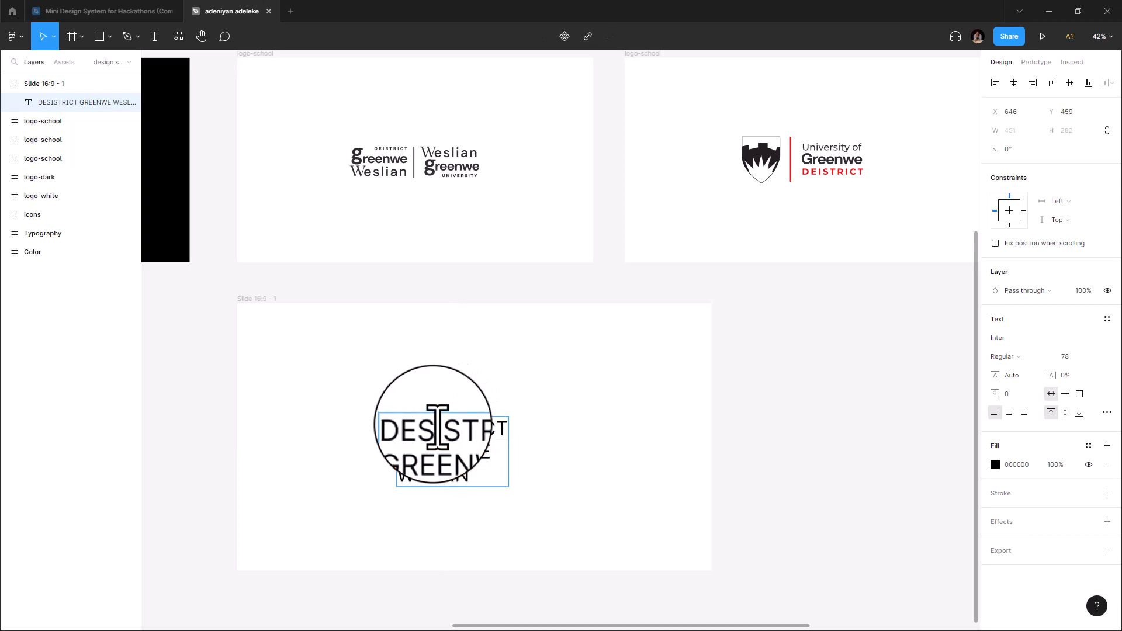
pyautogui.press('BackSpace')
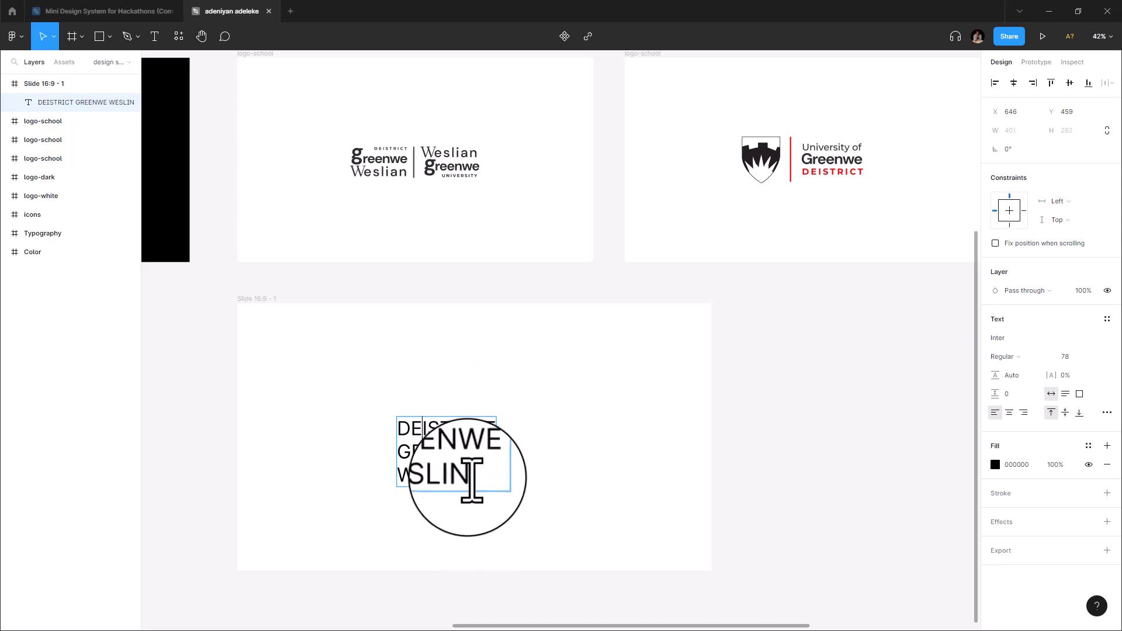
pyautogui.write('A')
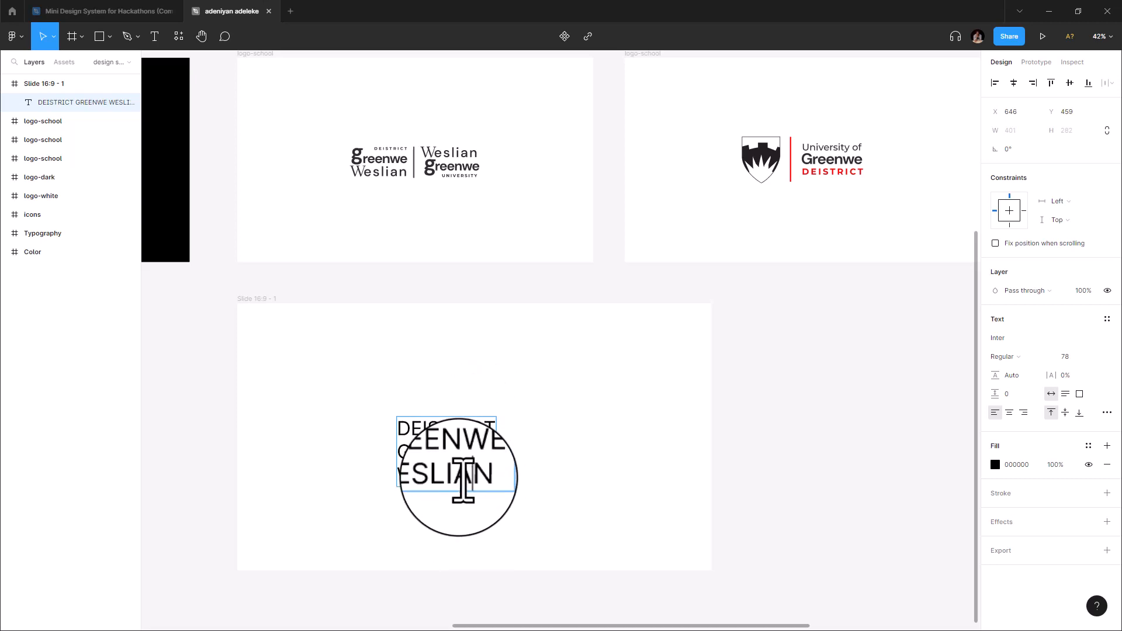
pyautogui.press('Escape')
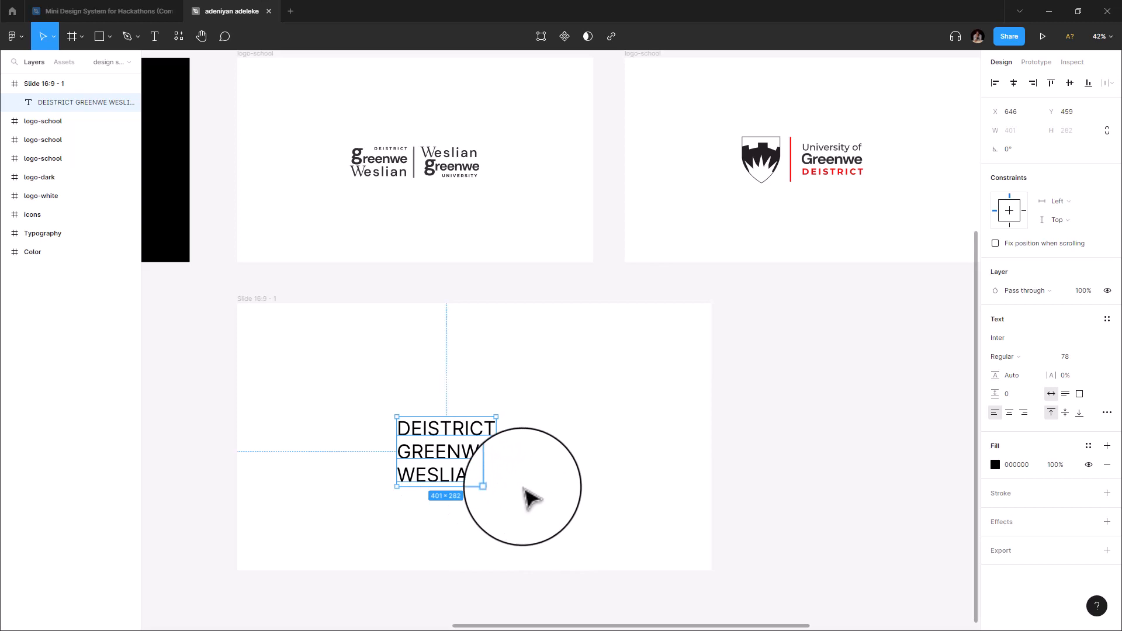
pyautogui.press('Escape')
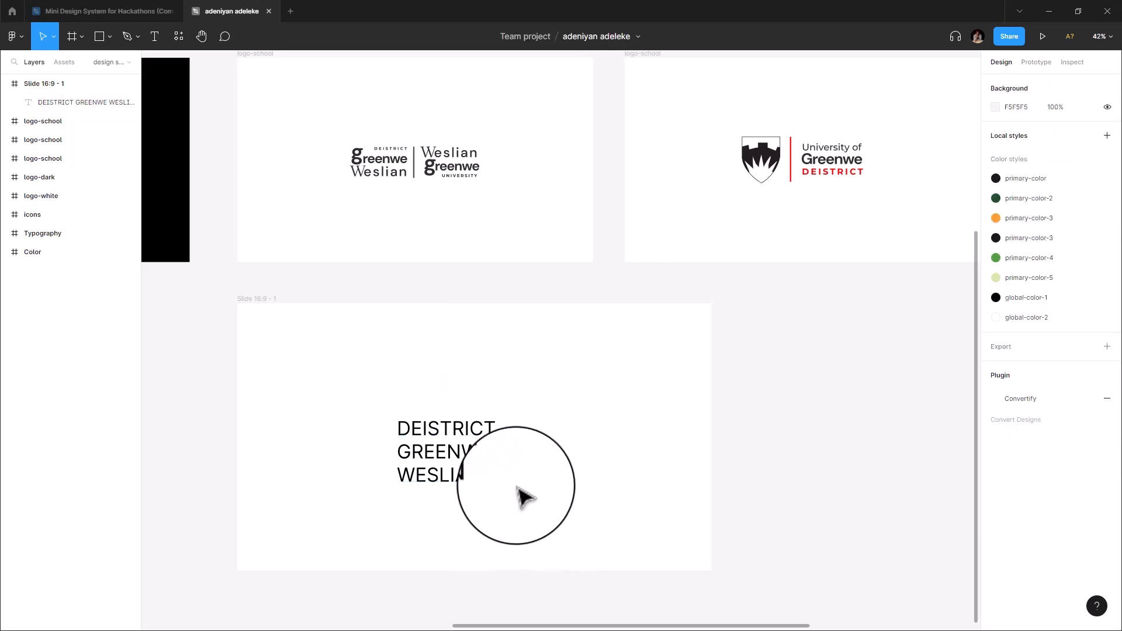
# - Duplicate the text block twice, with one copy right of the original and the other in the slide's upper-left area at about X 88, Y 121
pyautogui.click(461, 435)
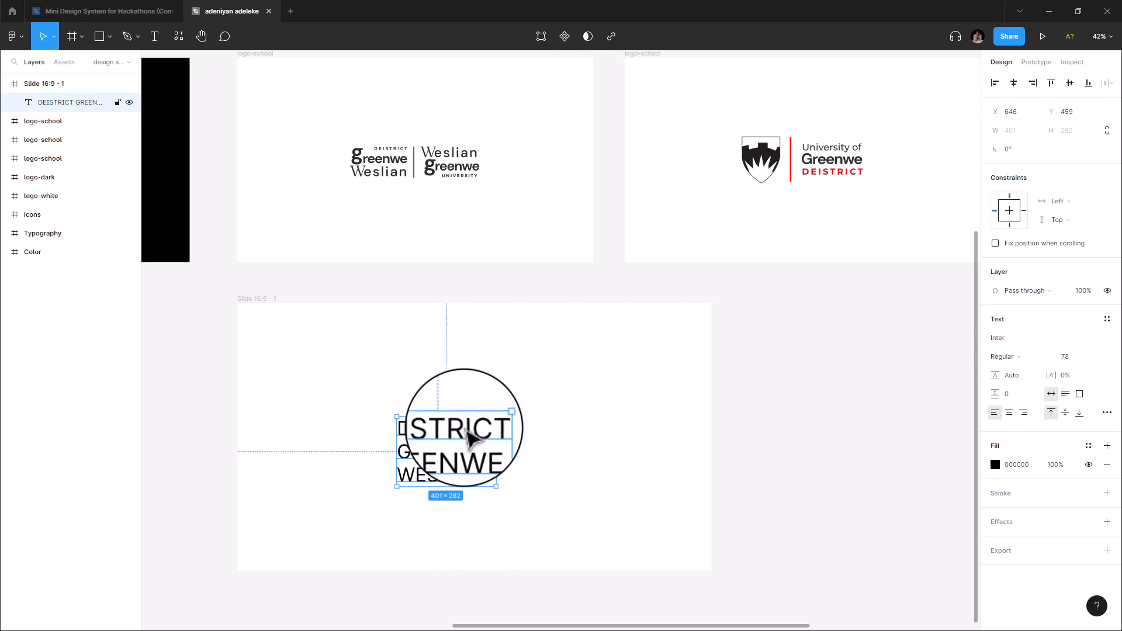
pyautogui.moveTo(464, 435); pyautogui.dragTo(624, 416)
pyautogui.moveTo(459, 436); pyautogui.dragTo(322, 353)
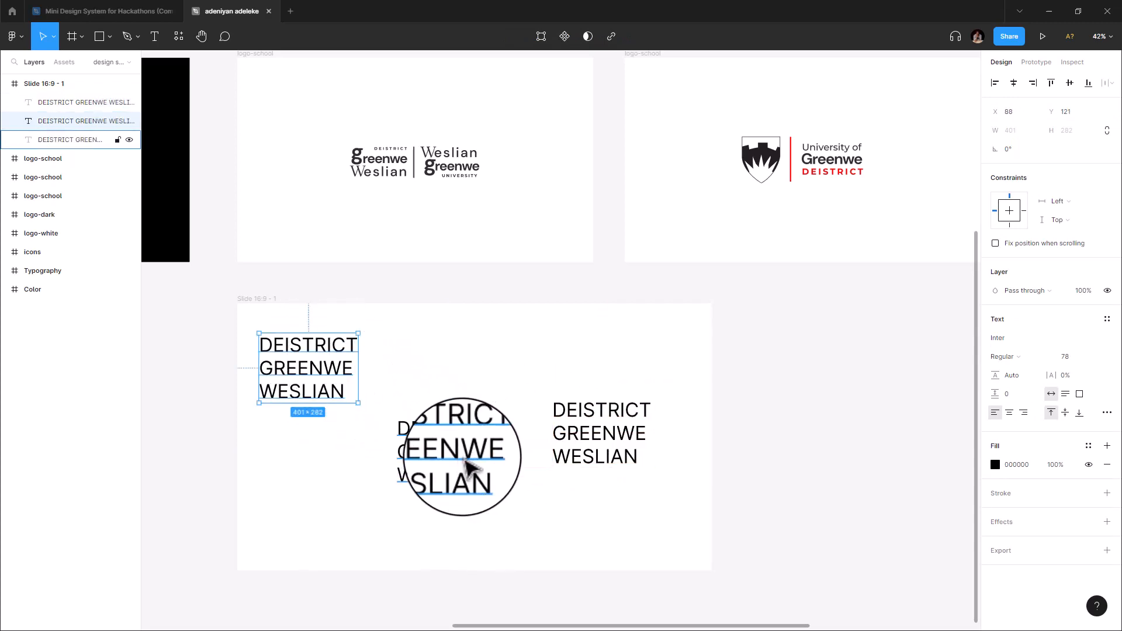
# - Delete the GREENWE and WESLIAN lines from the middle text block, leaving only DEISTRICT
pyautogui.click(465, 465)
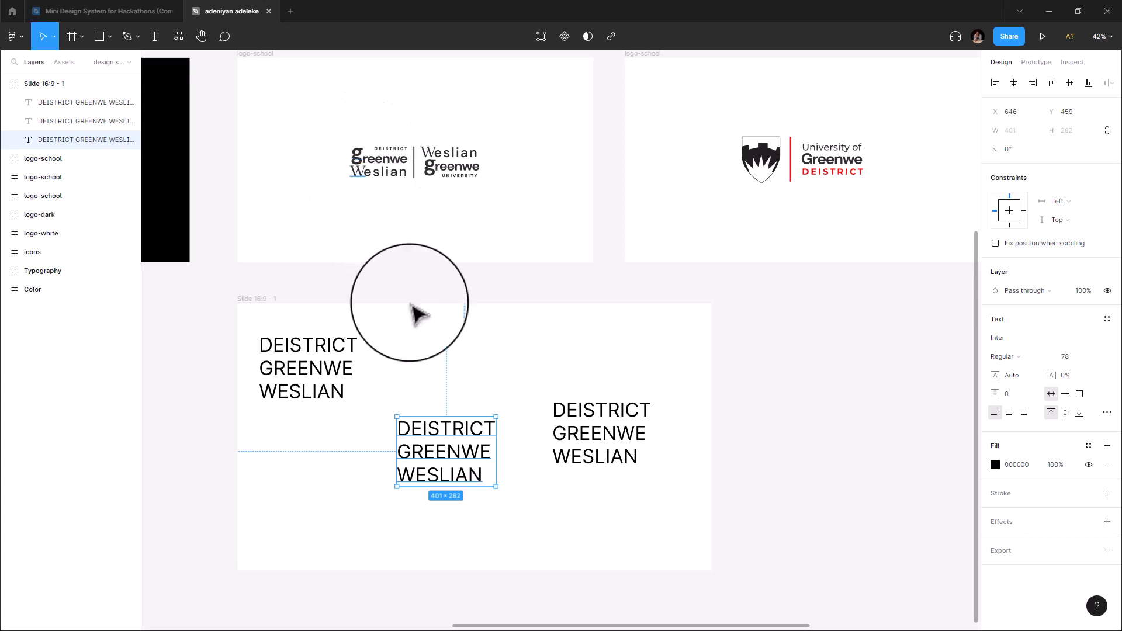
pyautogui.doubleClick(453, 455)
pyautogui.moveTo(489, 465); pyautogui.dragTo(383, 453)
pyautogui.press('BackSpace')
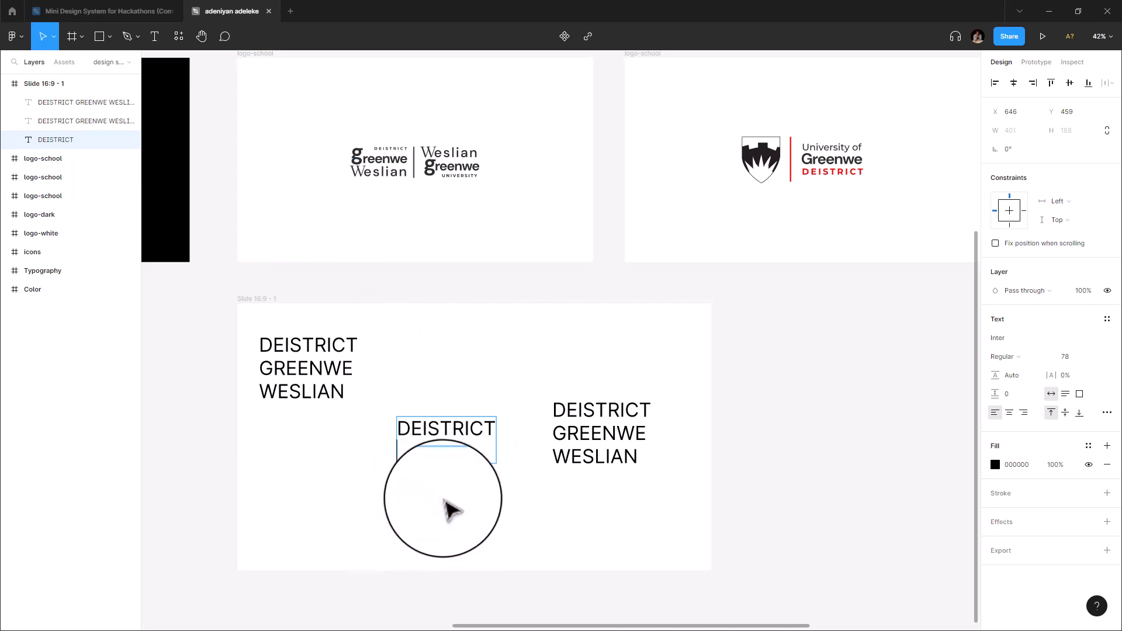
pyautogui.press('Escape')
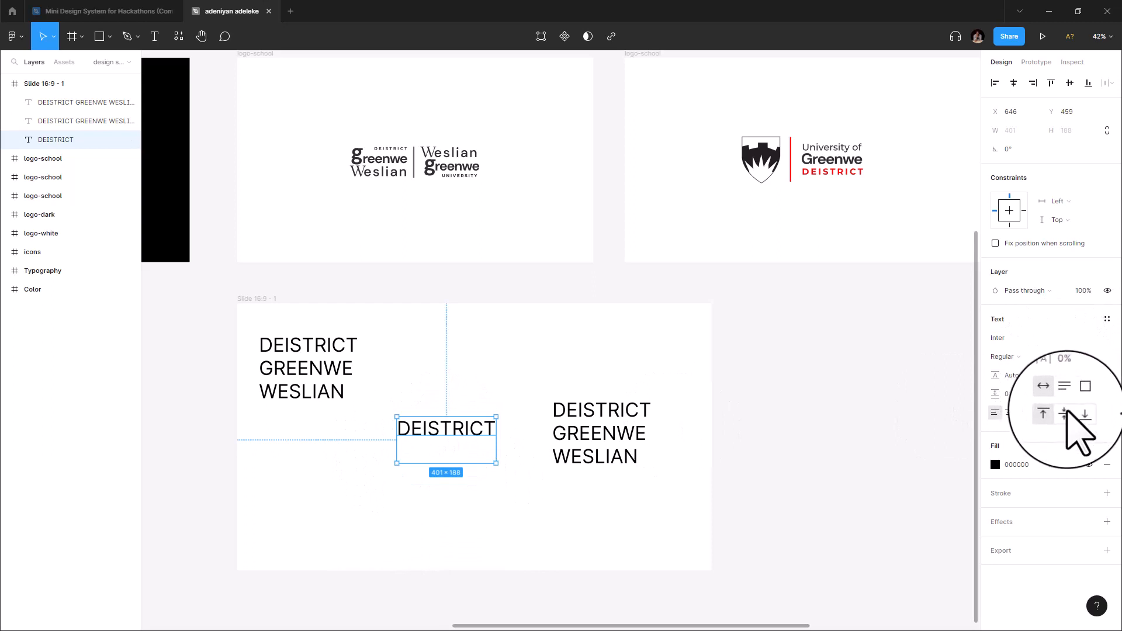
# - Align the DEISTRICT text vertically to the middle of its box and set its resizing to auto width
pyautogui.click(1080, 394)
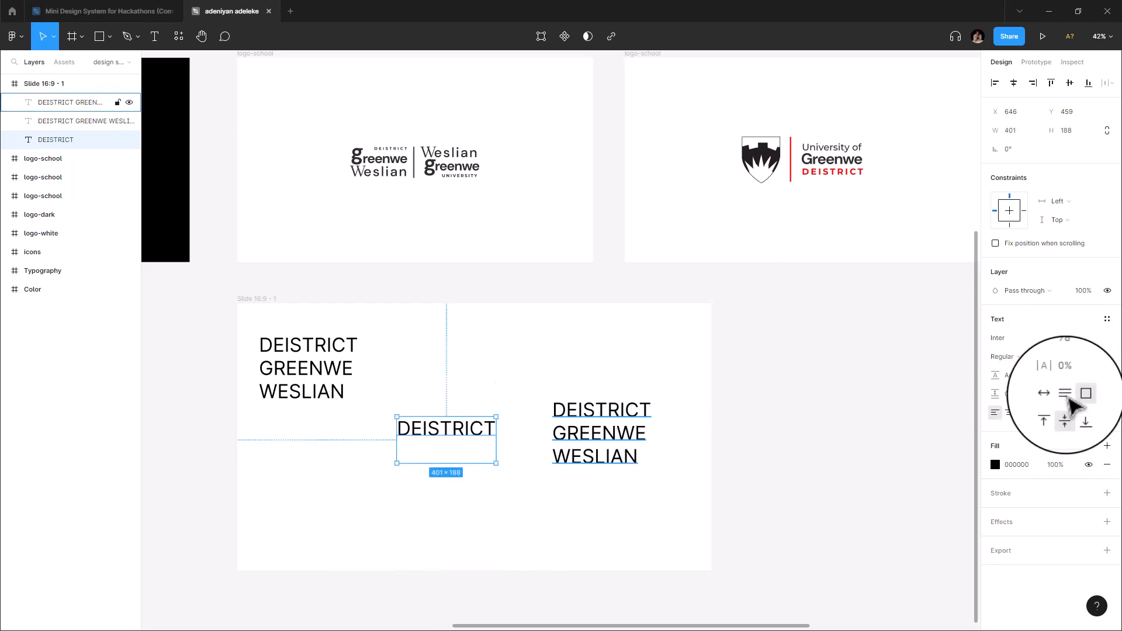
pyautogui.click(1051, 394)
pyautogui.moveTo(449, 465)
pyautogui.mouseDown()
pyautogui.moveTo(446, 431)
pyautogui.moveTo(446, 467)
pyautogui.mouseUp()
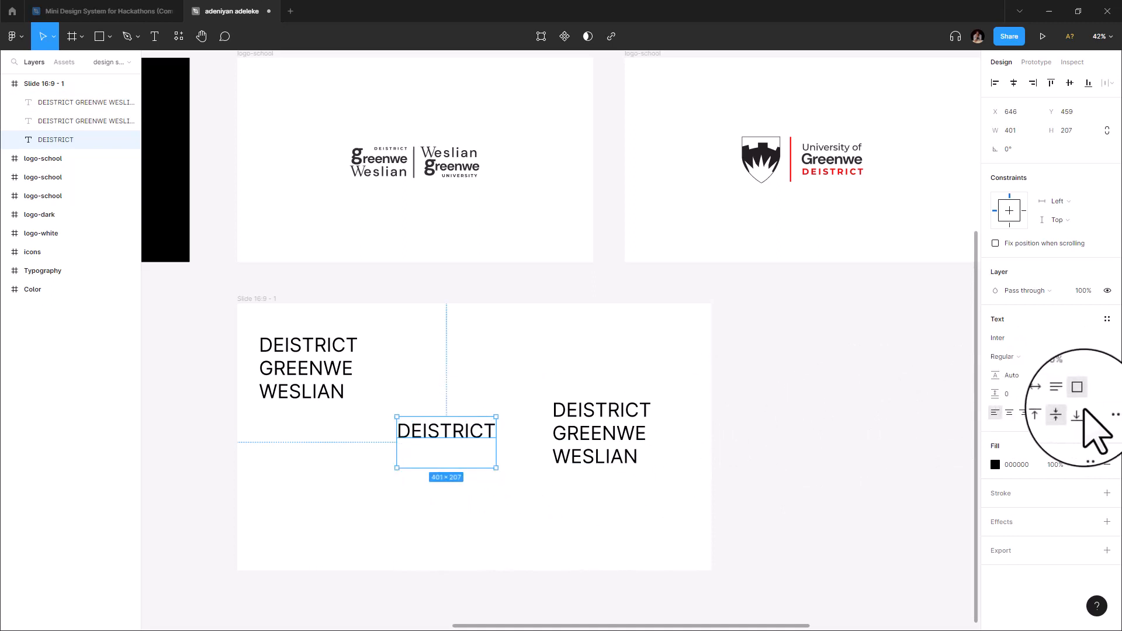
pyautogui.click(1051, 394)
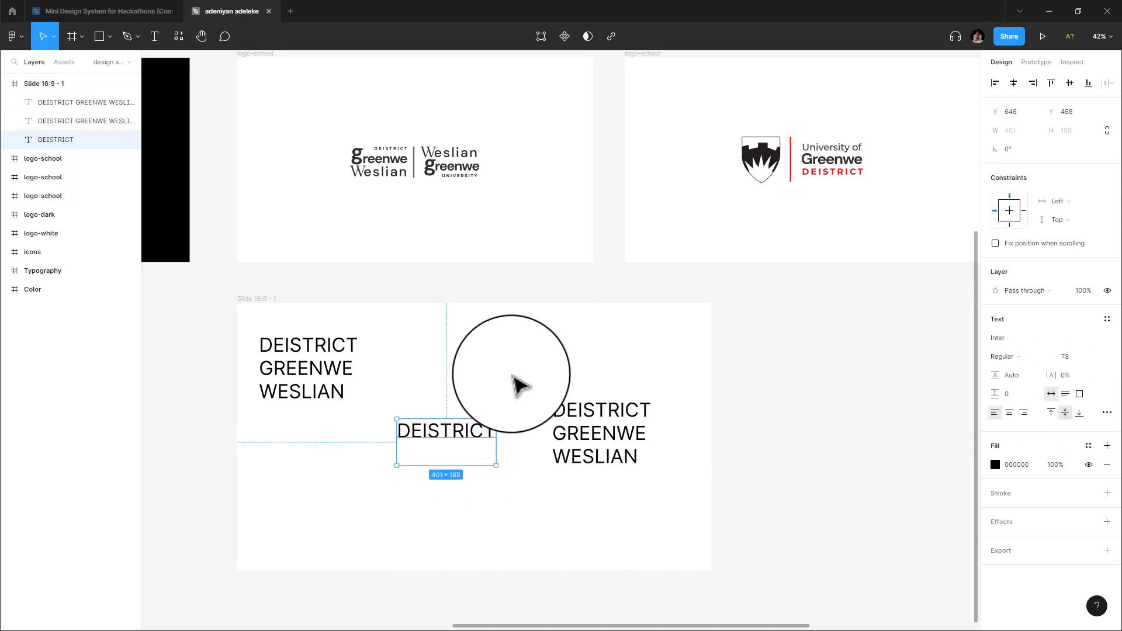
# - Copy the reference logo's deistrict text properties onto the slide's single-line DEISTRICT text and move it to about X 827, Y 520
pyautogui.click(398, 153)
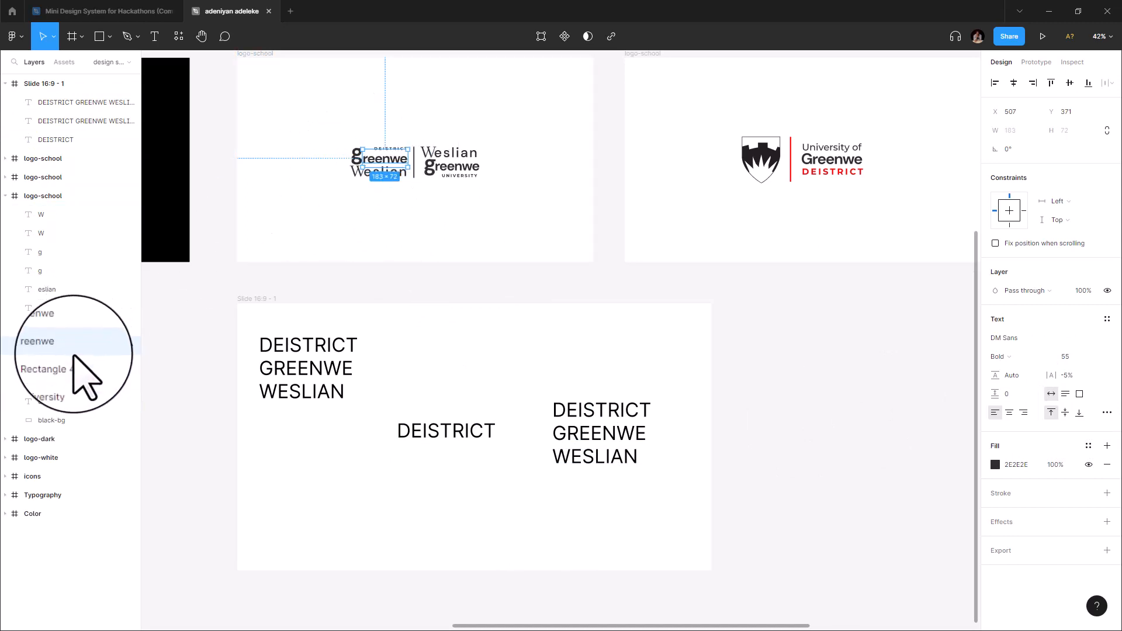
pyautogui.click(58, 402)
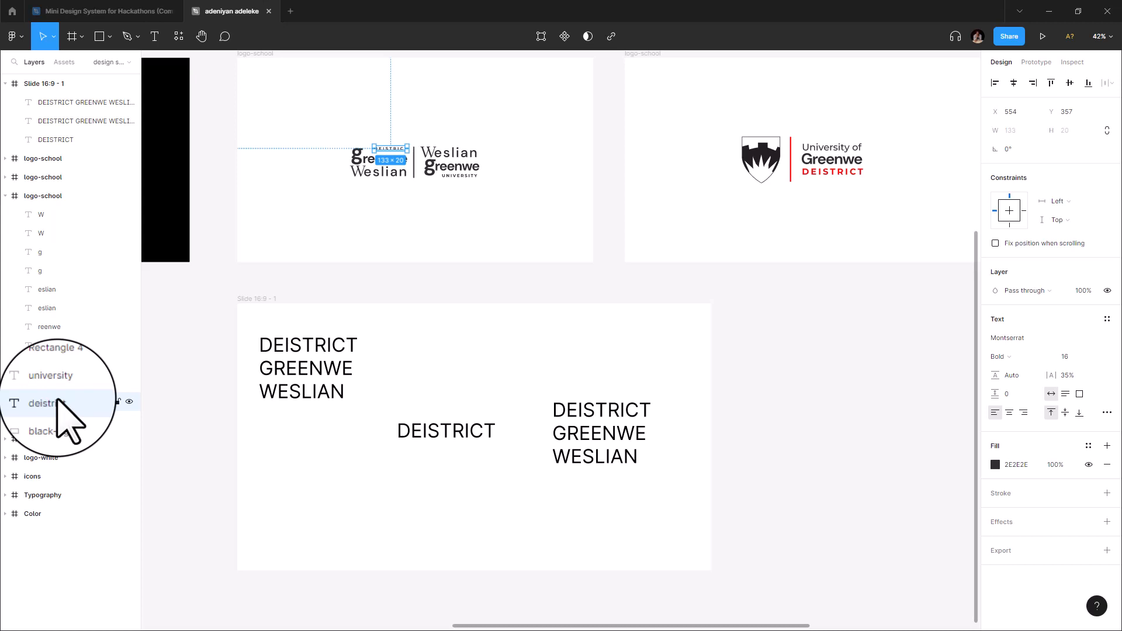
pyautogui.rightClick(58, 399)
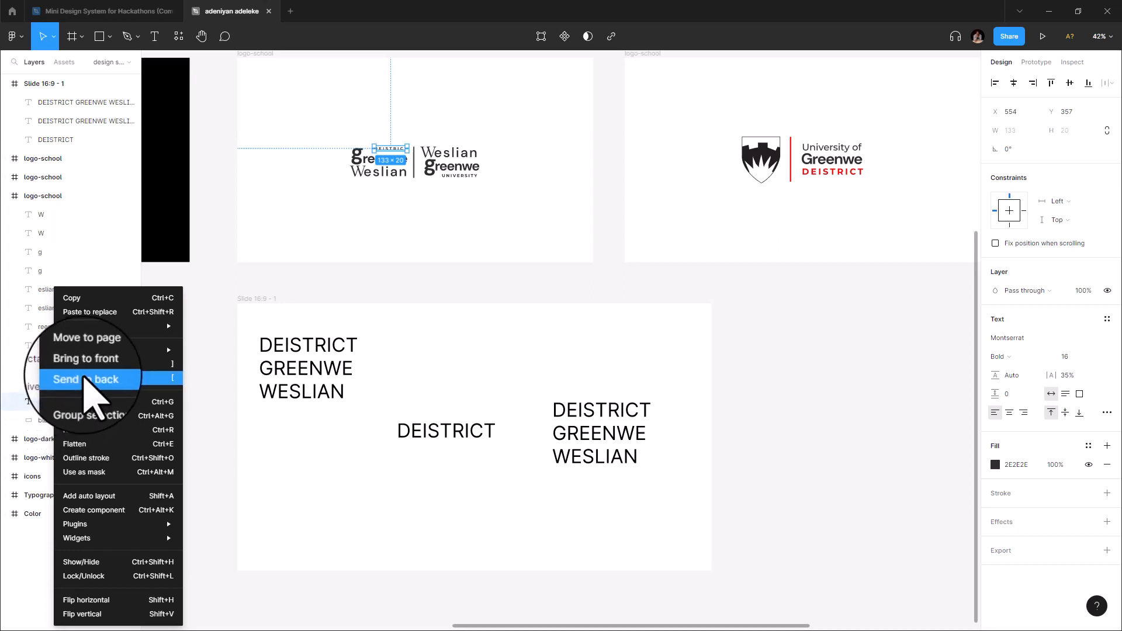
pyautogui.moveTo(146, 328)
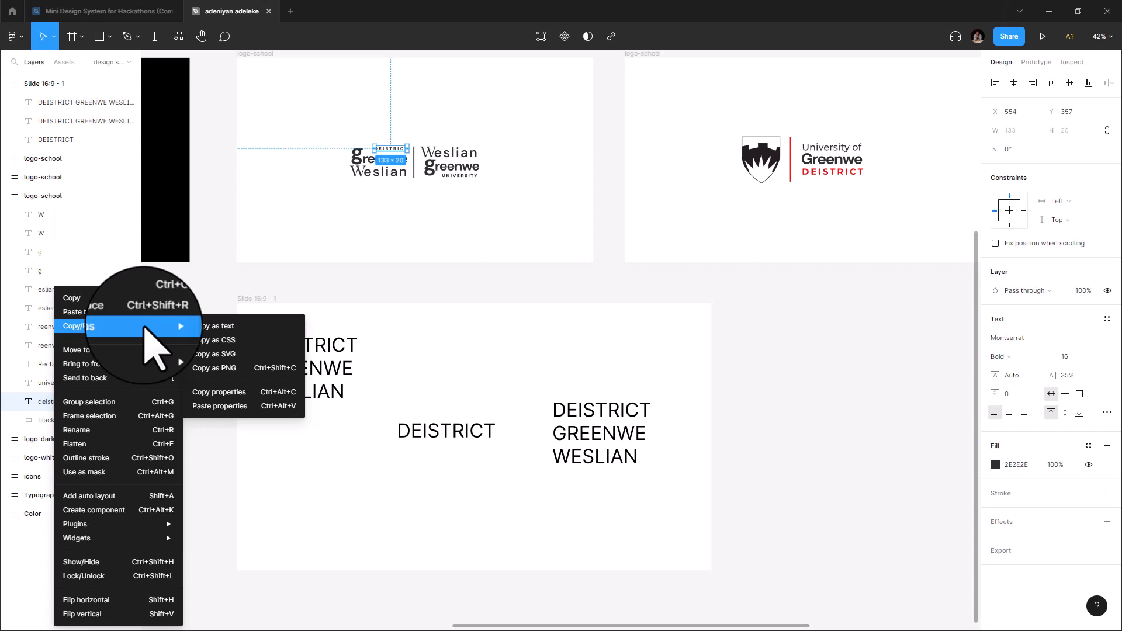
pyautogui.click(219, 392)
pyautogui.click(457, 440)
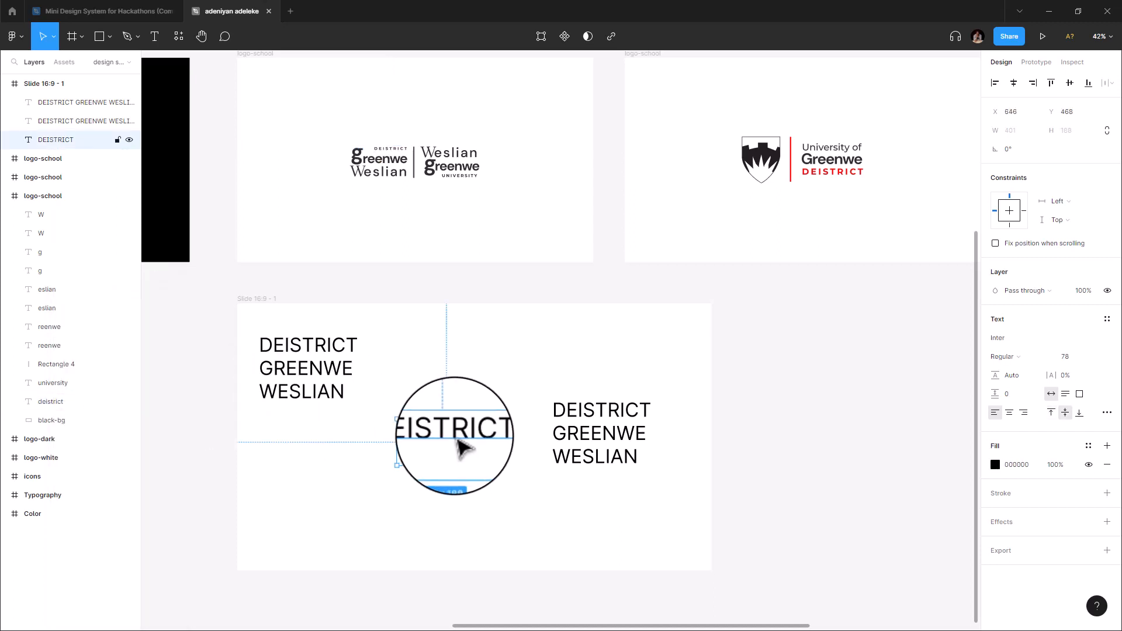
pyautogui.rightClick(453, 447)
pyautogui.click(504, 312)
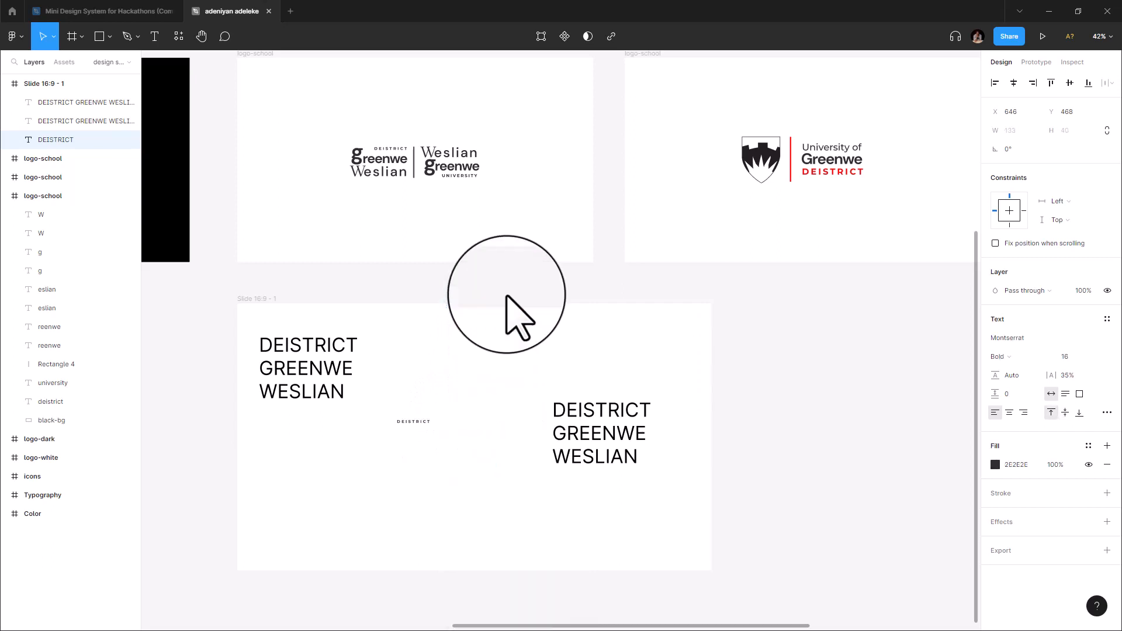
pyautogui.moveTo(419, 431); pyautogui.dragTo(465, 447)
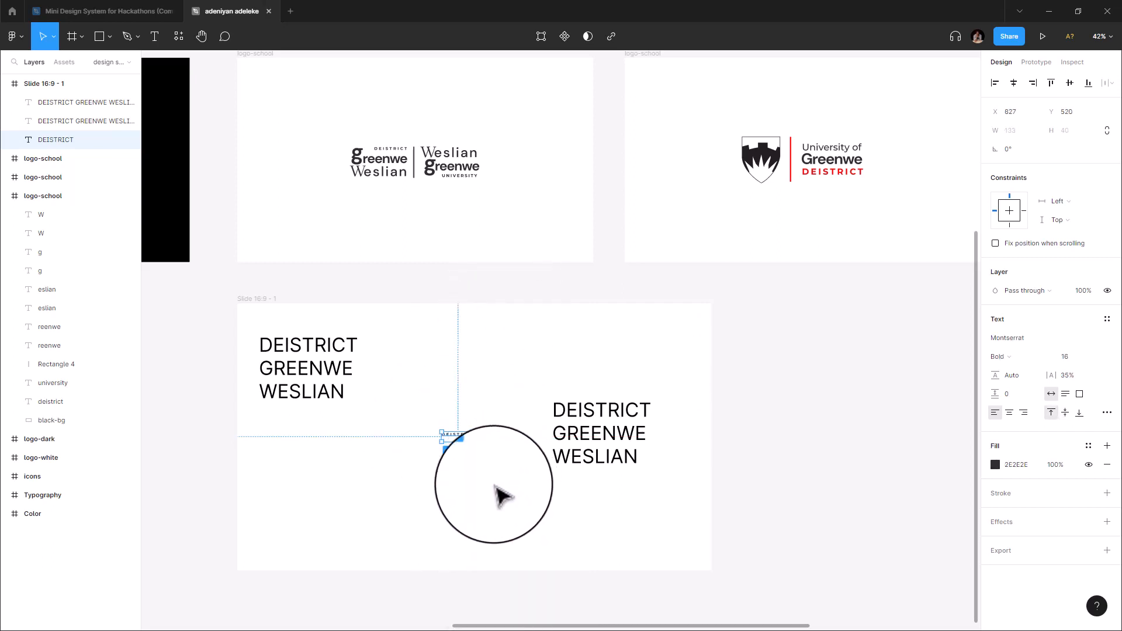
# - Check how the reference logo splits greenwe, and duplicate the slide's upper-left text block directly below itself at X 88, Y 450
pyautogui.click(329, 374)
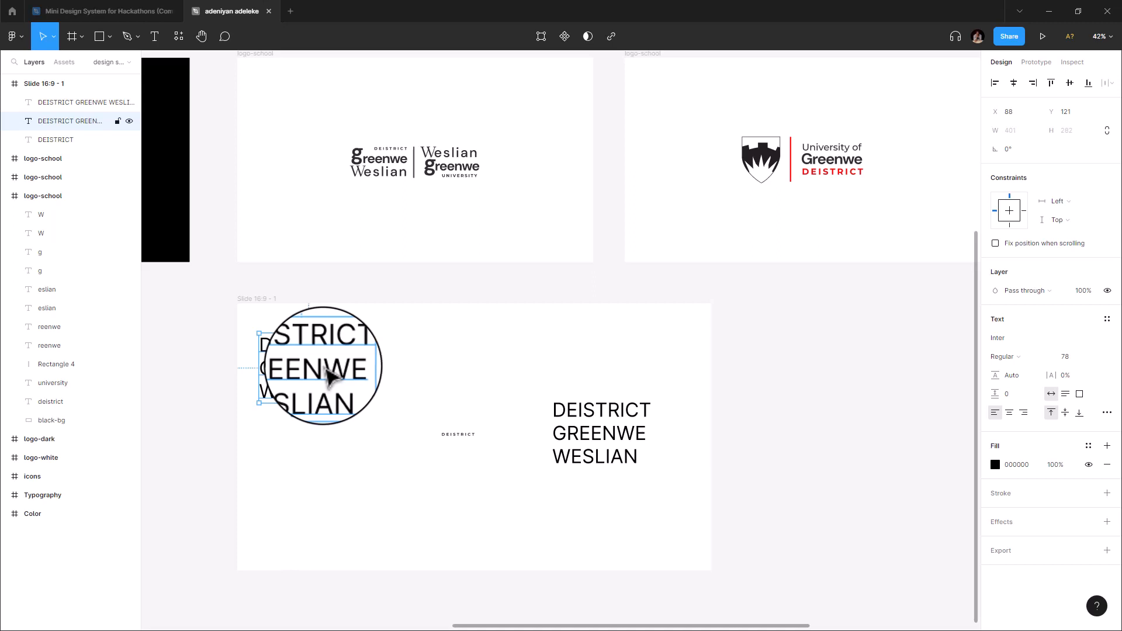
pyautogui.click(471, 444)
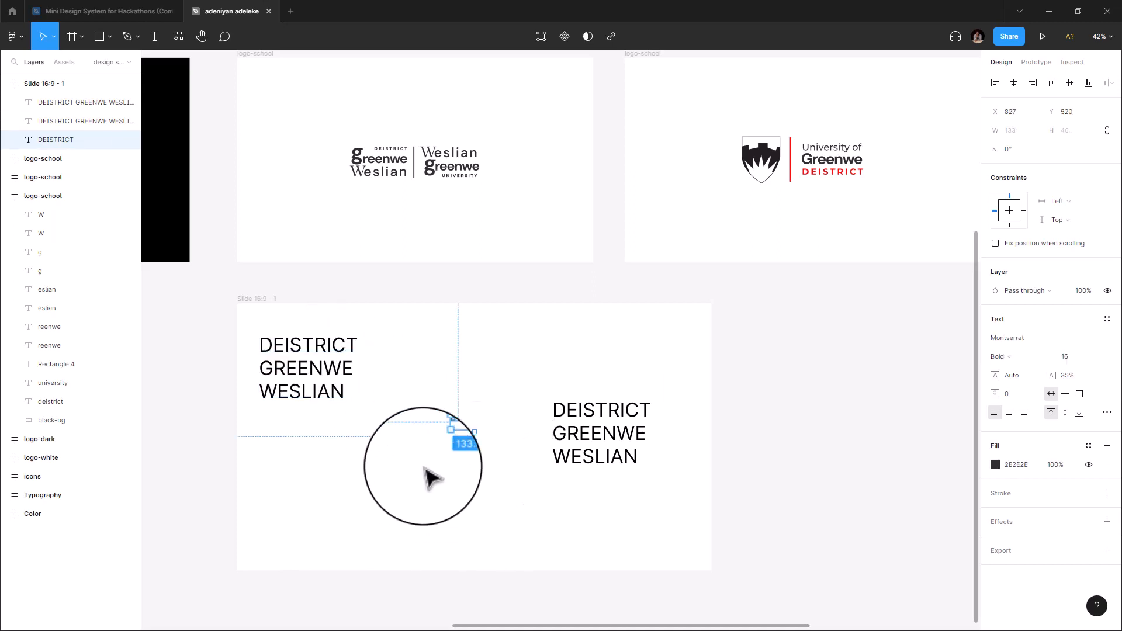
pyautogui.click(330, 386)
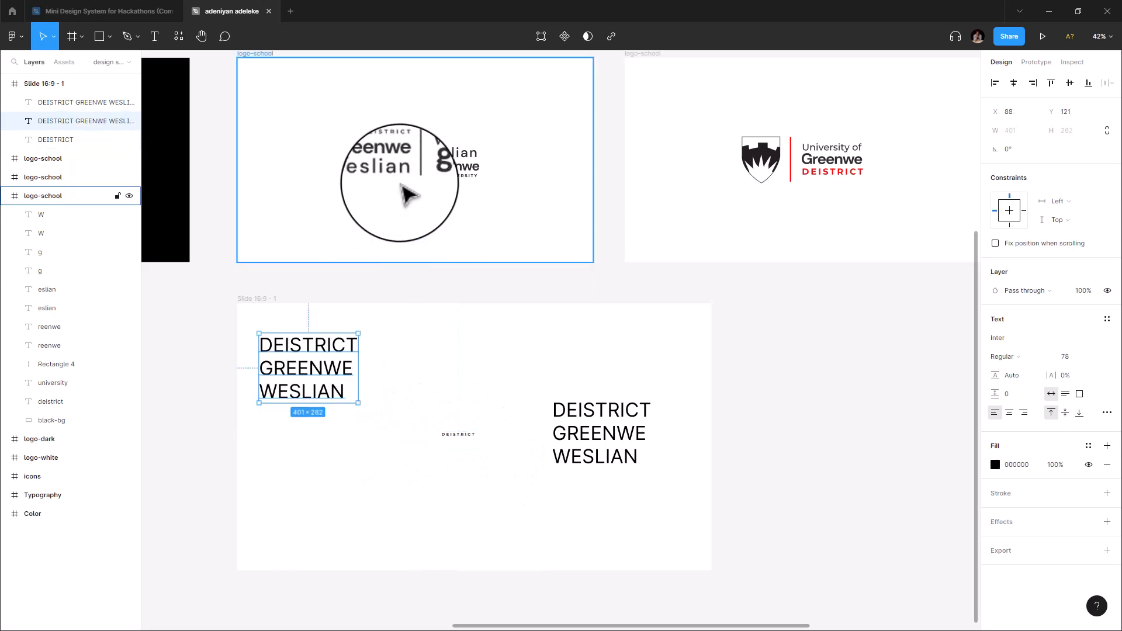
pyautogui.click(369, 158)
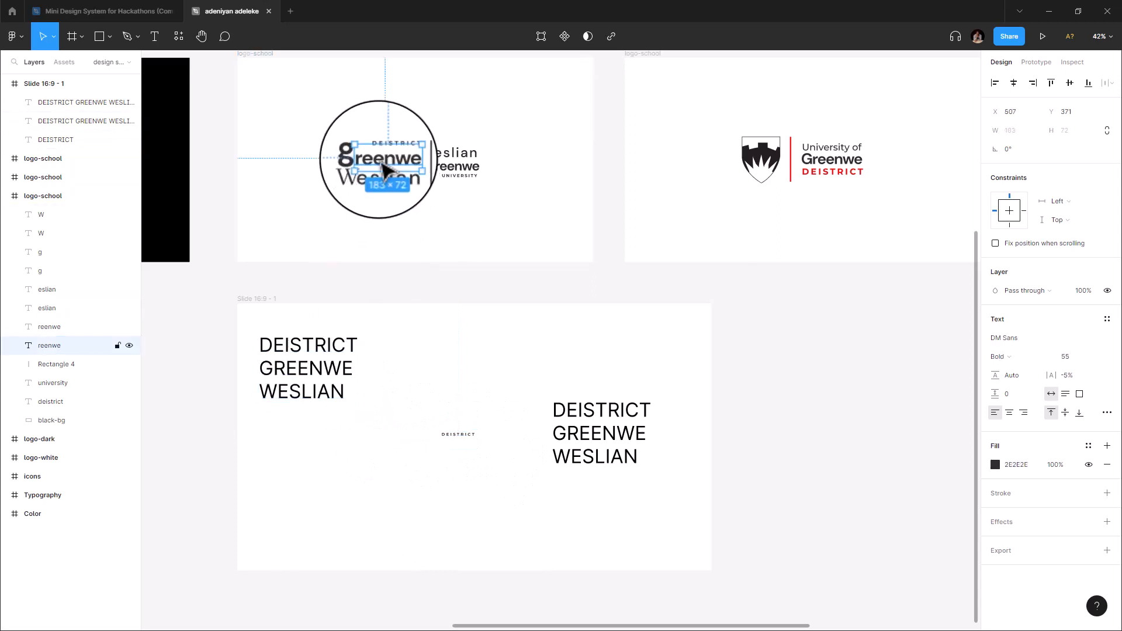
pyautogui.click(345, 153)
pyautogui.click(388, 171)
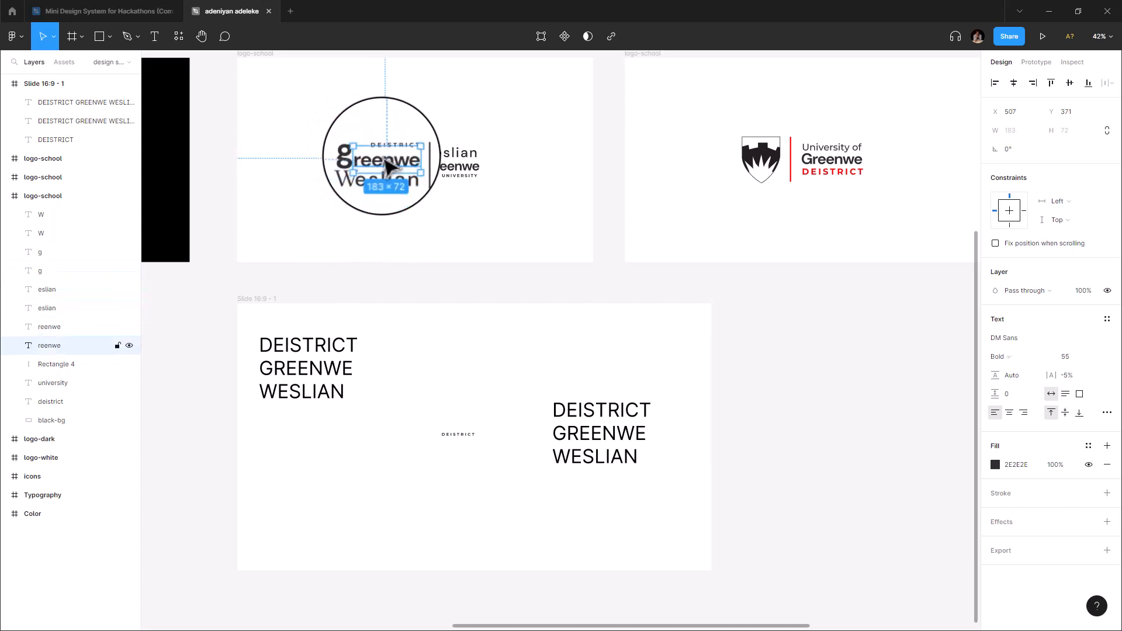
pyautogui.click(310, 391)
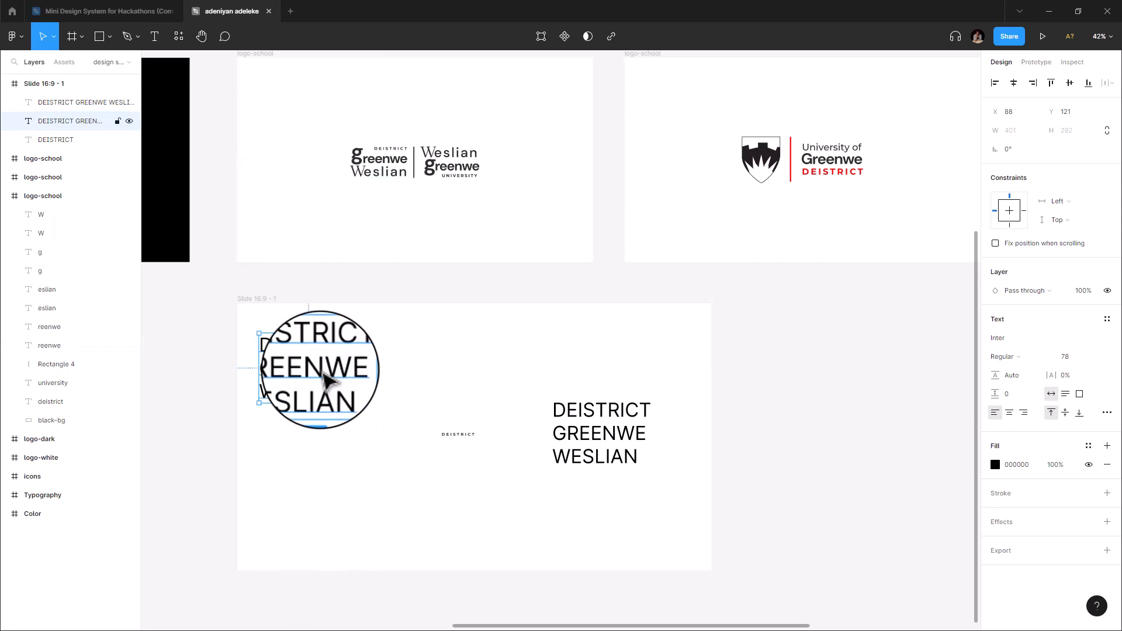
pyautogui.moveTo(319, 368); pyautogui.dragTo(318, 451)
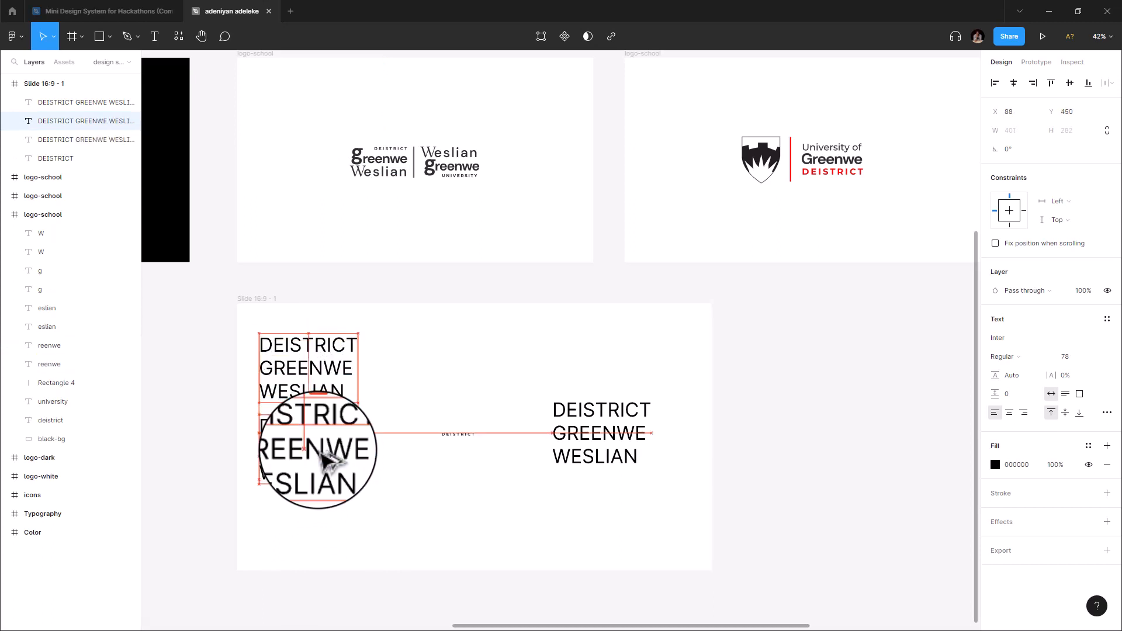
pyautogui.click(384, 471)
# - Reduce the upper-left text block to the single word REENWE
pyautogui.click(318, 389)
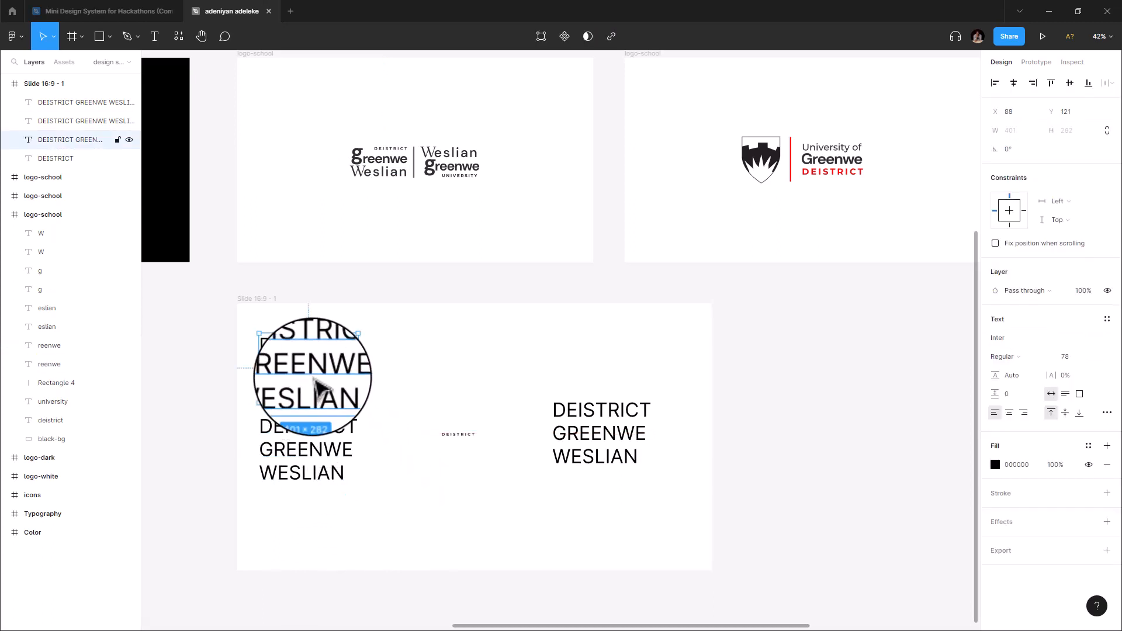
pyautogui.moveTo(271, 363); pyautogui.dragTo(363, 370)
pyautogui.press('BackSpace')
pyautogui.press('BackSpace')
# - Delete everything except the letter G from the duplicated text block at X 88, Y 450
pyautogui.click(323, 462)
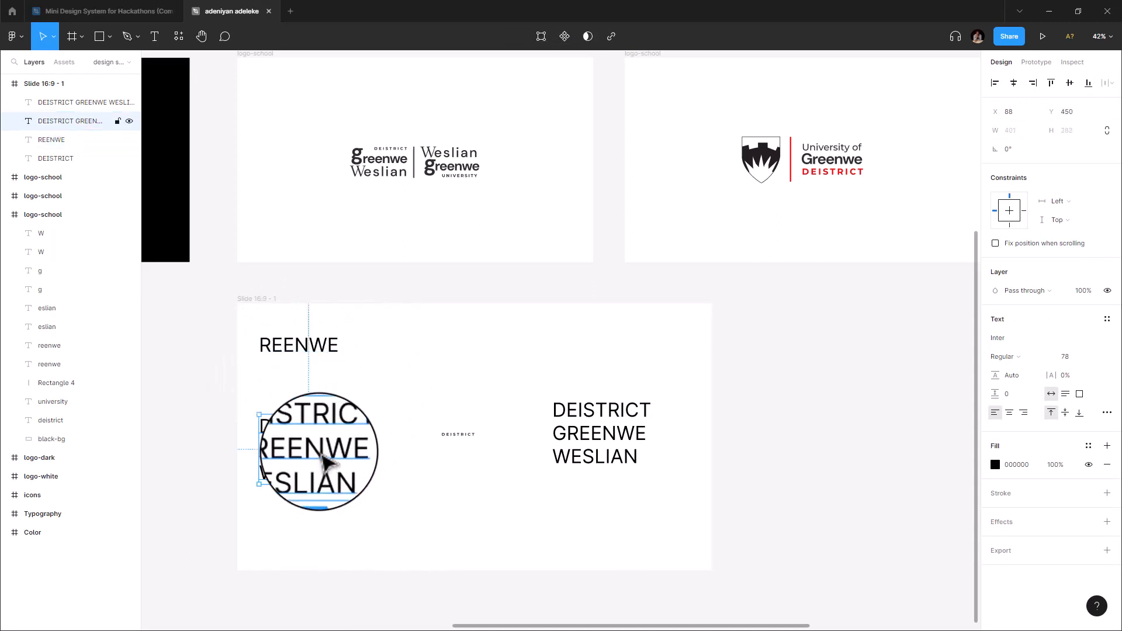
pyautogui.doubleClick(320, 452)
pyautogui.moveTo(344, 472); pyautogui.dragTo(283, 454)
pyautogui.press('BackSpace')
pyautogui.moveTo(357, 426); pyautogui.dragTo(251, 426)
pyautogui.press('BackSpace')
pyautogui.press('Escape')
# - Move the REENWE text beneath DEISTRICT to about X 637, Y 553 and set its case to lowercase
pyautogui.click(301, 363)
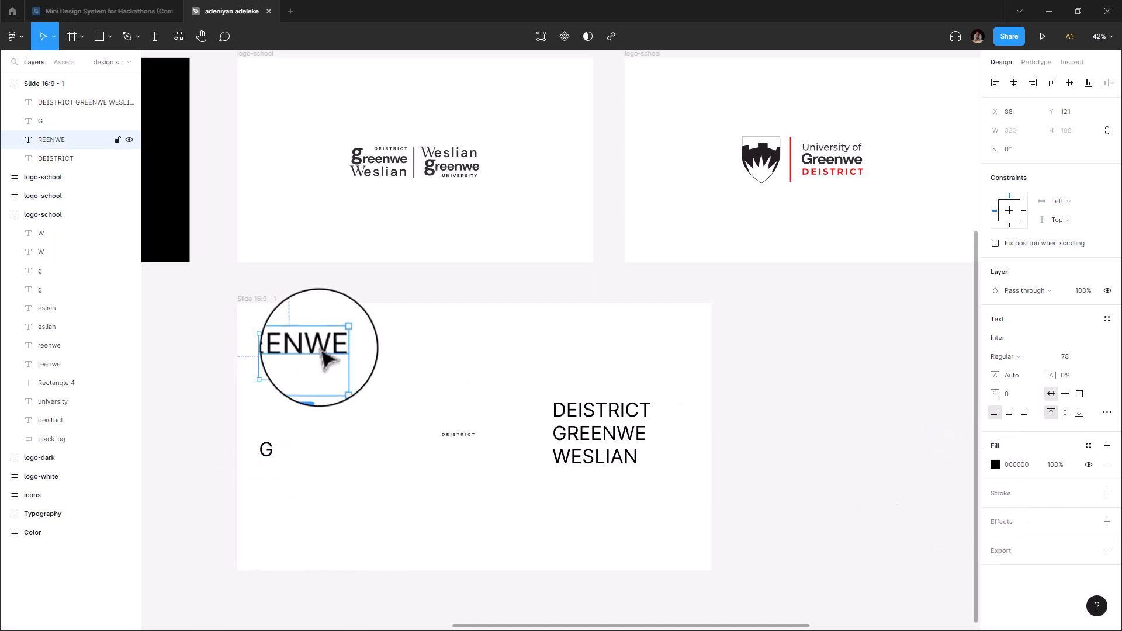
pyautogui.moveTo(327, 350); pyautogui.dragTo(462, 452)
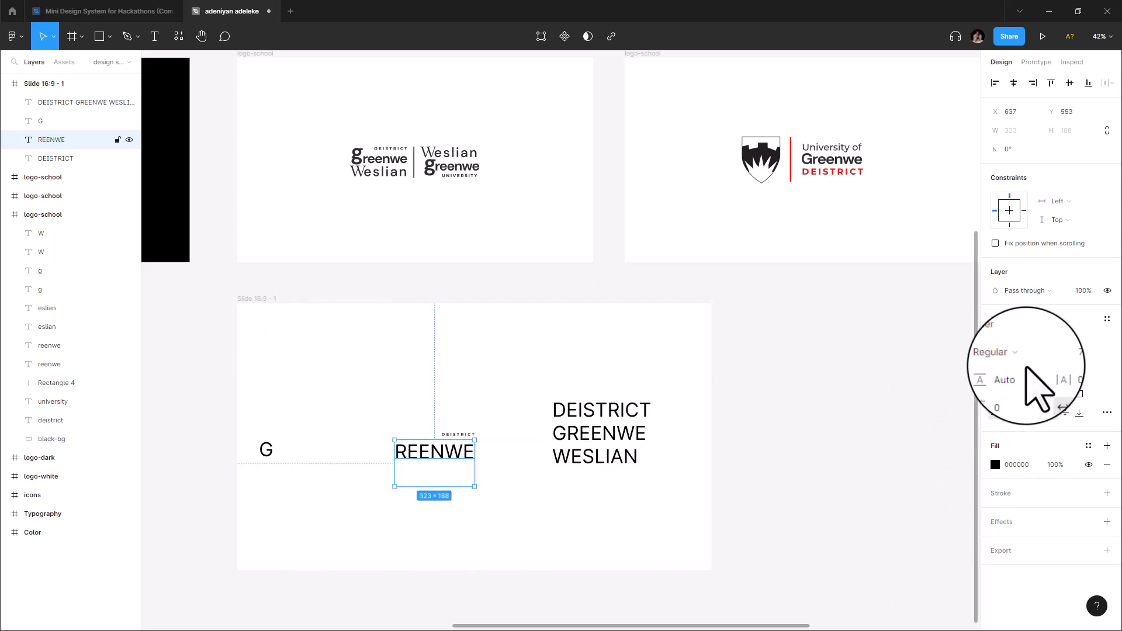
pyautogui.scroll(1, 488, 521)
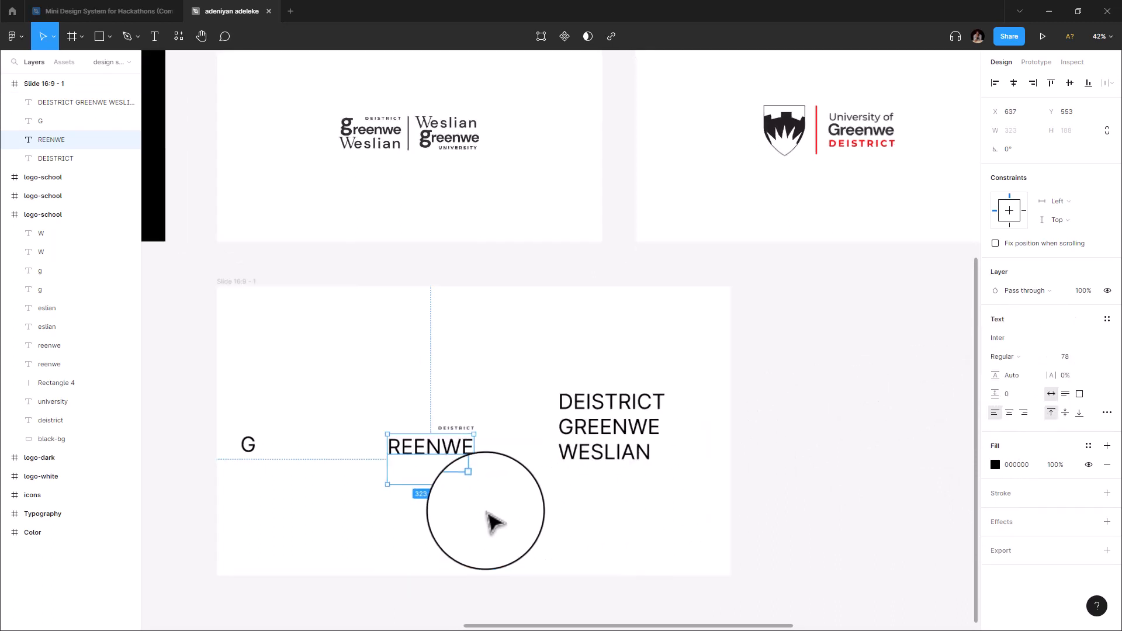
pyautogui.scroll(1, 494, 519)
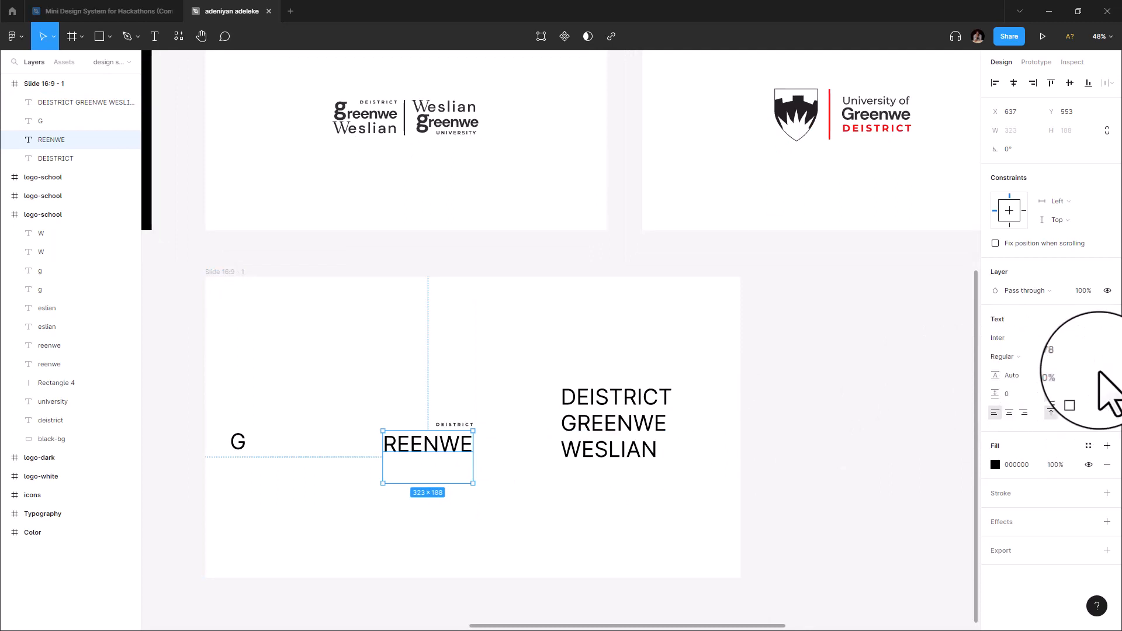
pyautogui.click(1107, 413)
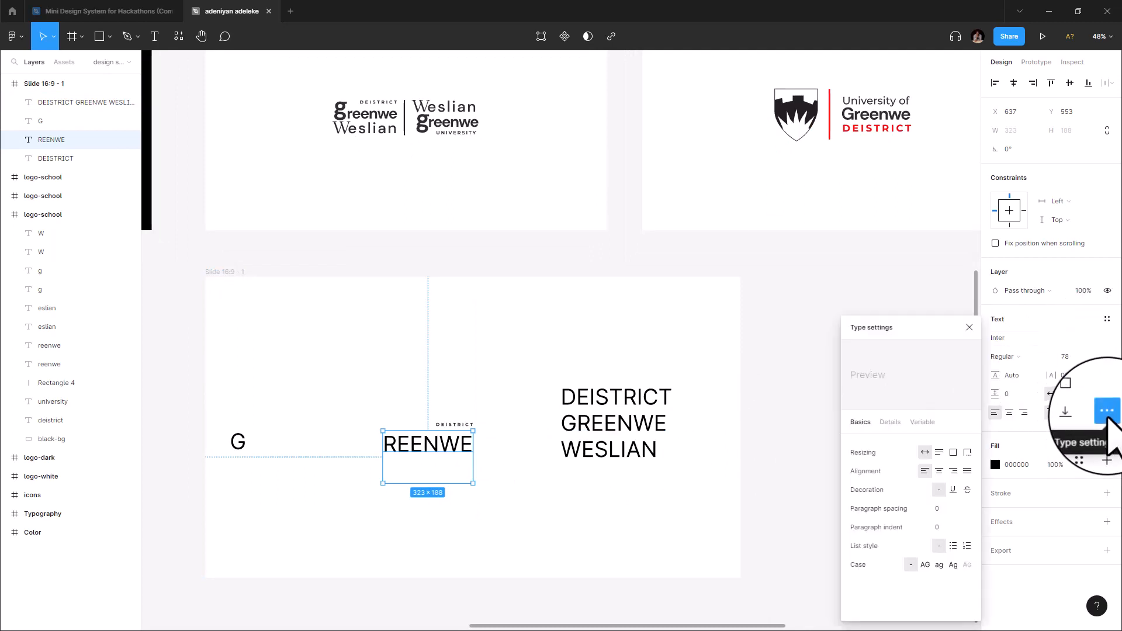
pyautogui.click(939, 564)
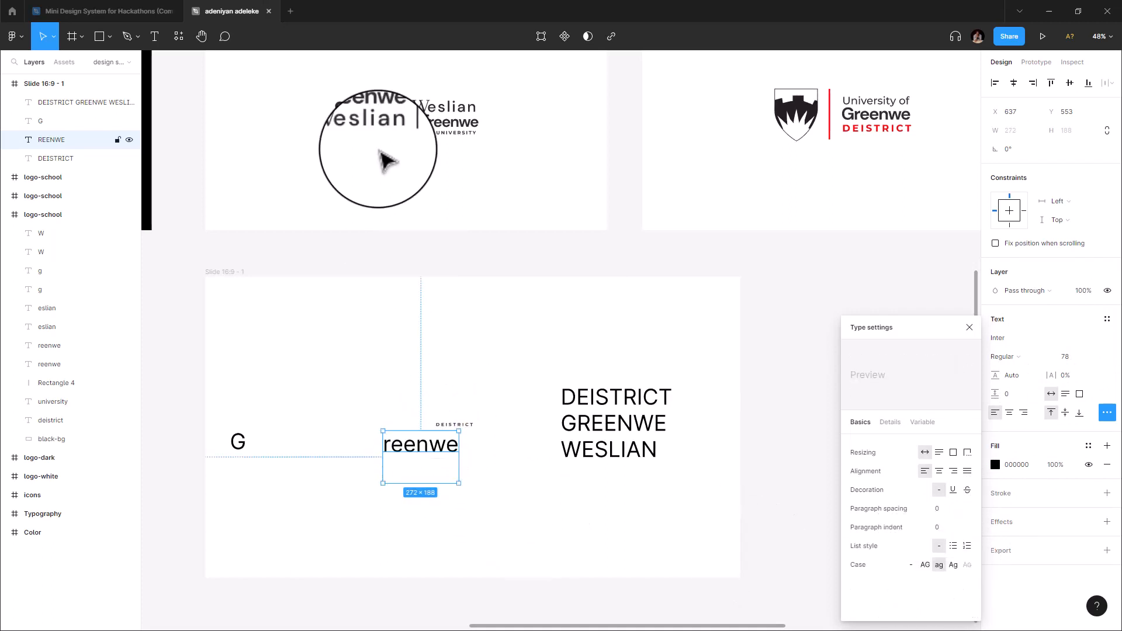
# - Copy the text properties of the reference logo's reenwe layer and paste them onto the slide's REENWE text
pyautogui.click(375, 119)
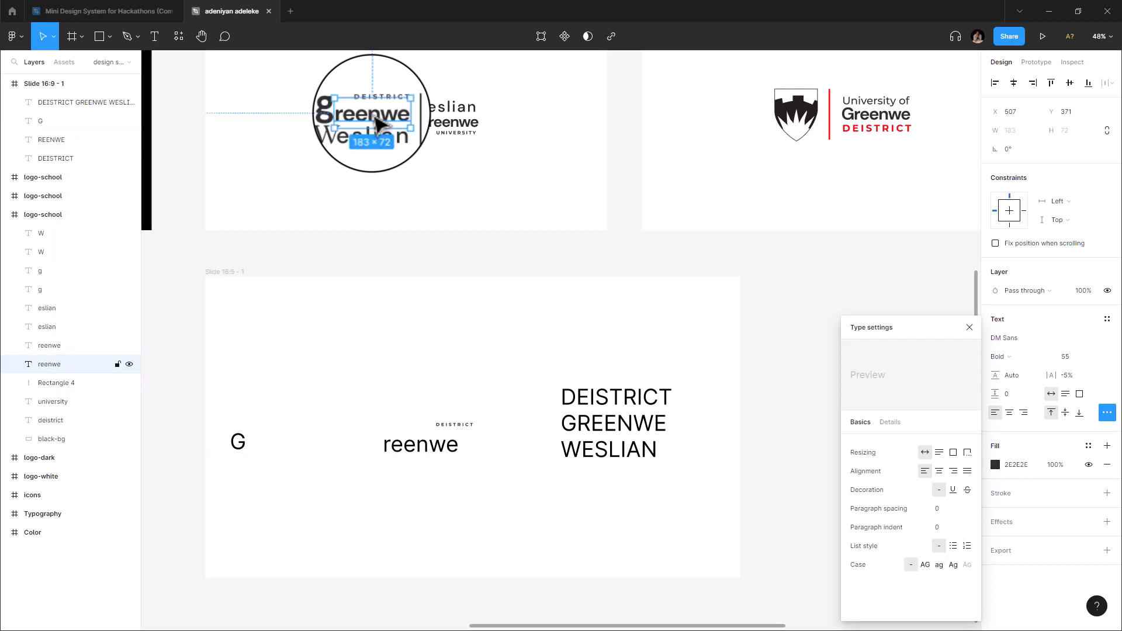
pyautogui.rightClick(372, 113)
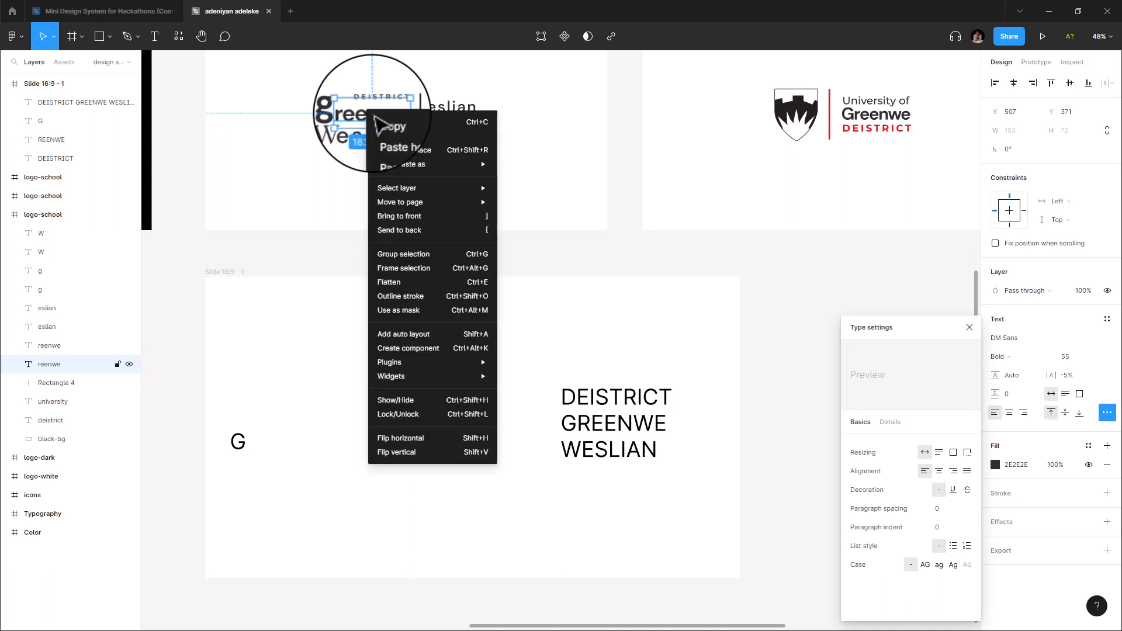
pyautogui.moveTo(418, 164)
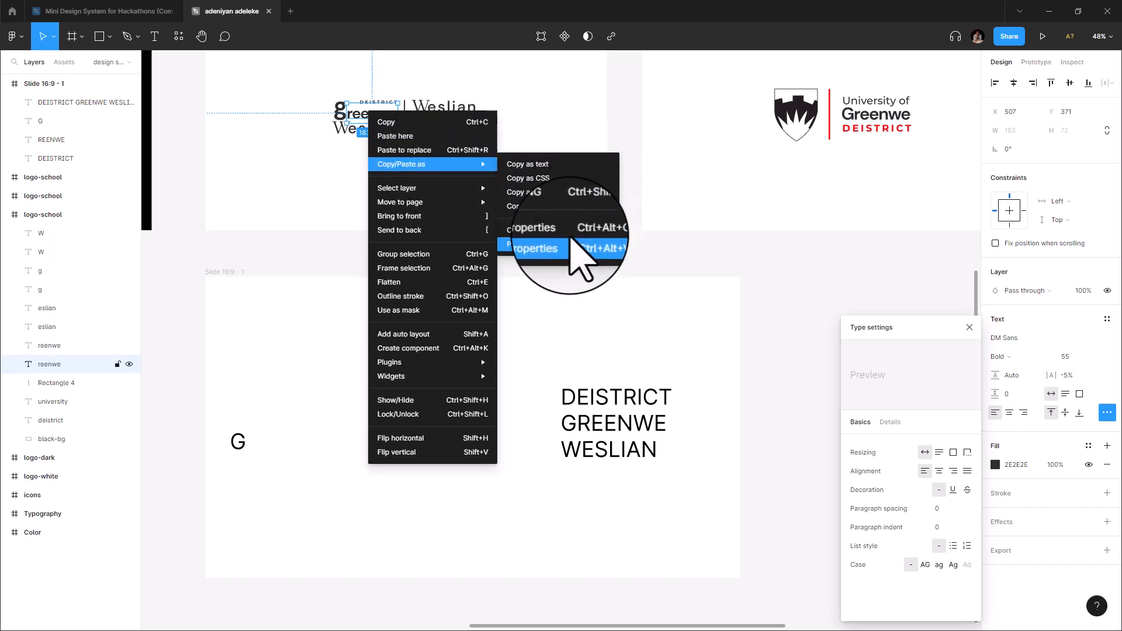
pyautogui.click(561, 245)
pyautogui.click(431, 462)
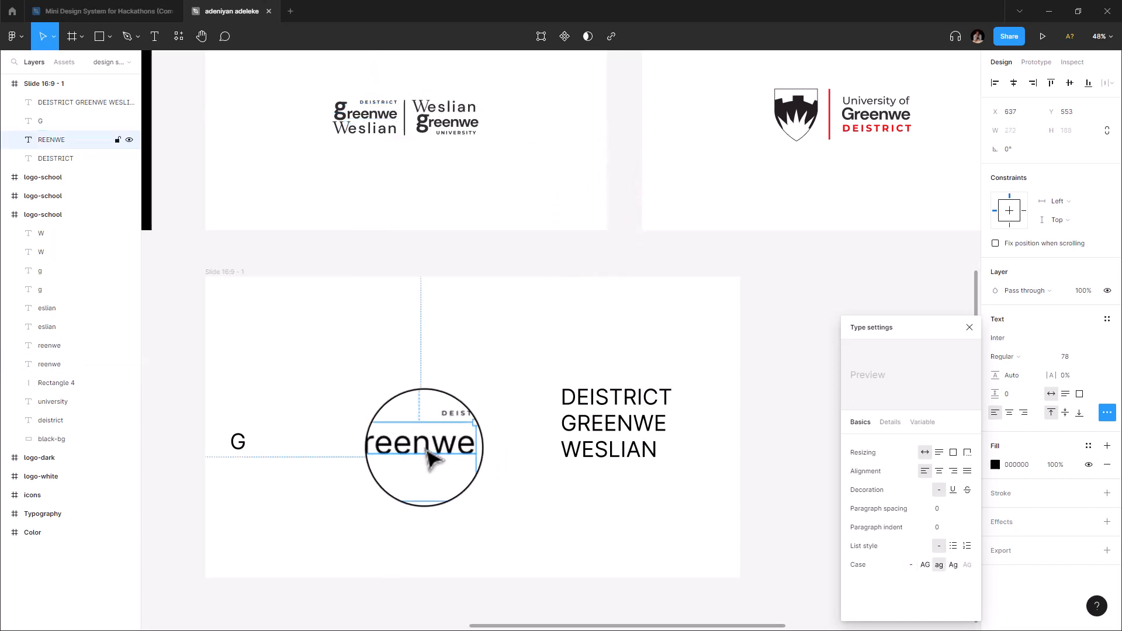
pyautogui.rightClick(431, 461)
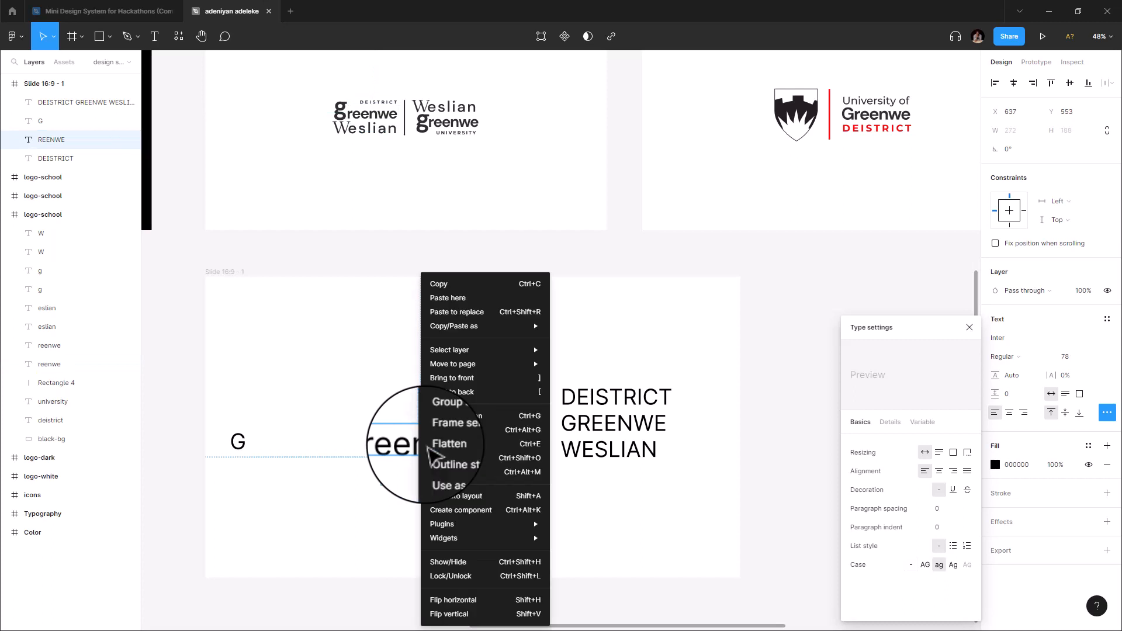
pyautogui.click(471, 299)
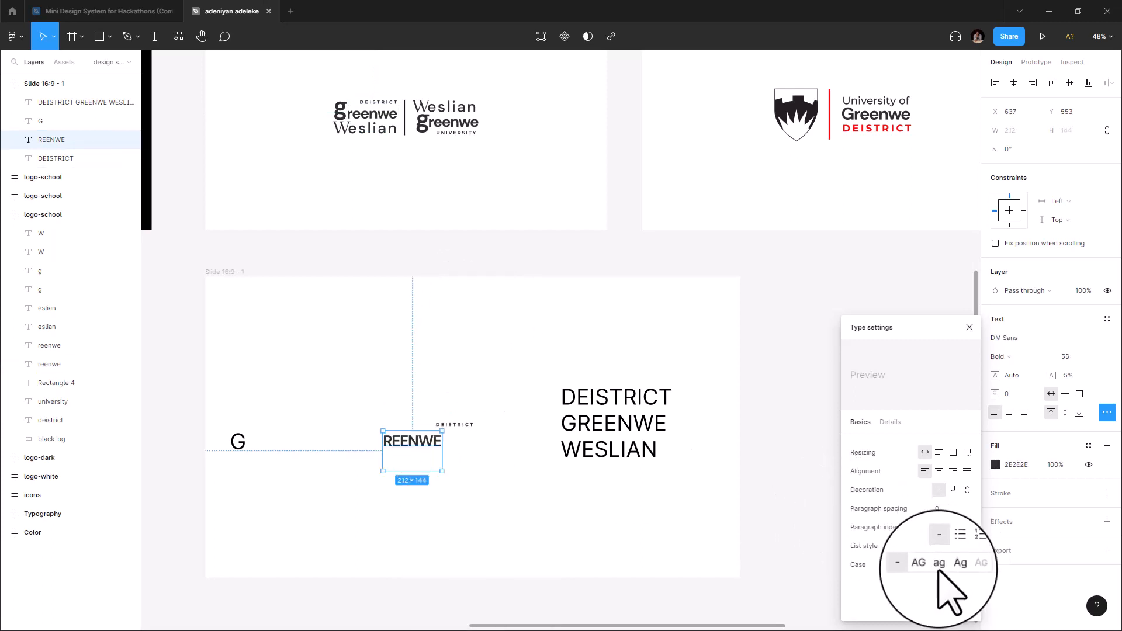
# - Place the REENWE text under DEISTRICT at about X 777, Y 540, in lowercase, vertically middle-aligned and with auto-height resizing
pyautogui.moveTo(423, 453); pyautogui.dragTo(462, 454)
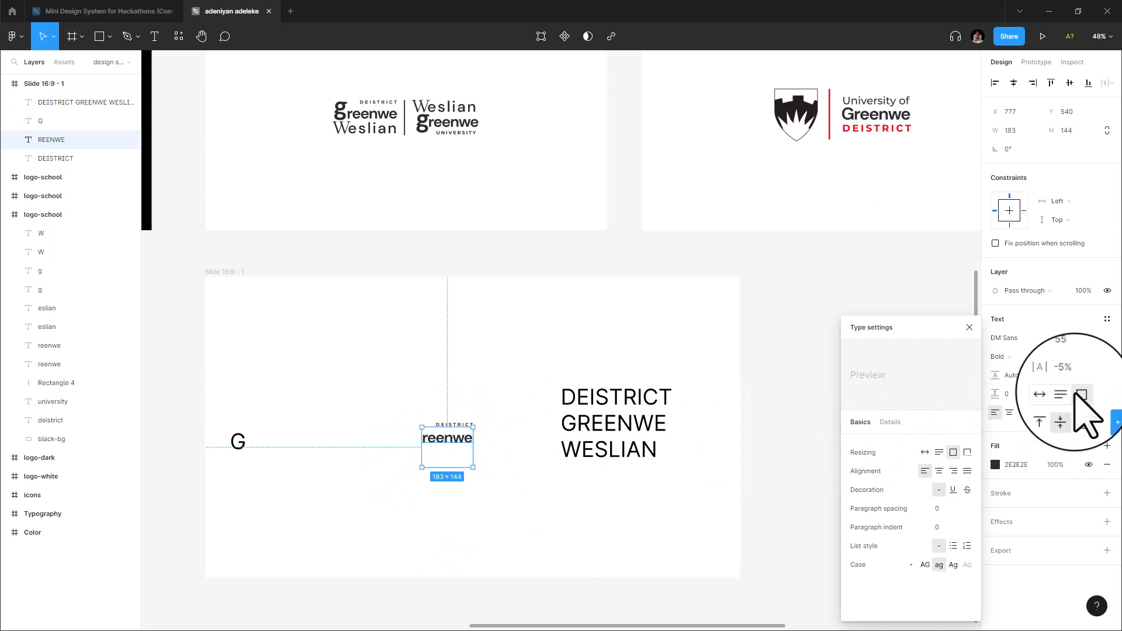
pyautogui.click(1051, 394)
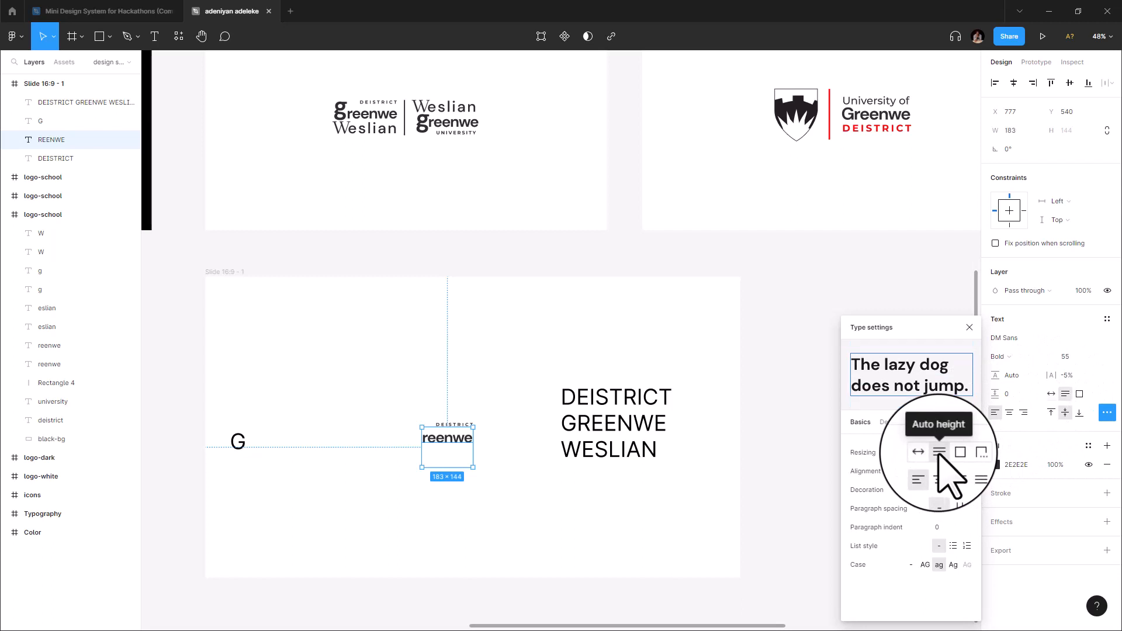
pyautogui.click(488, 508)
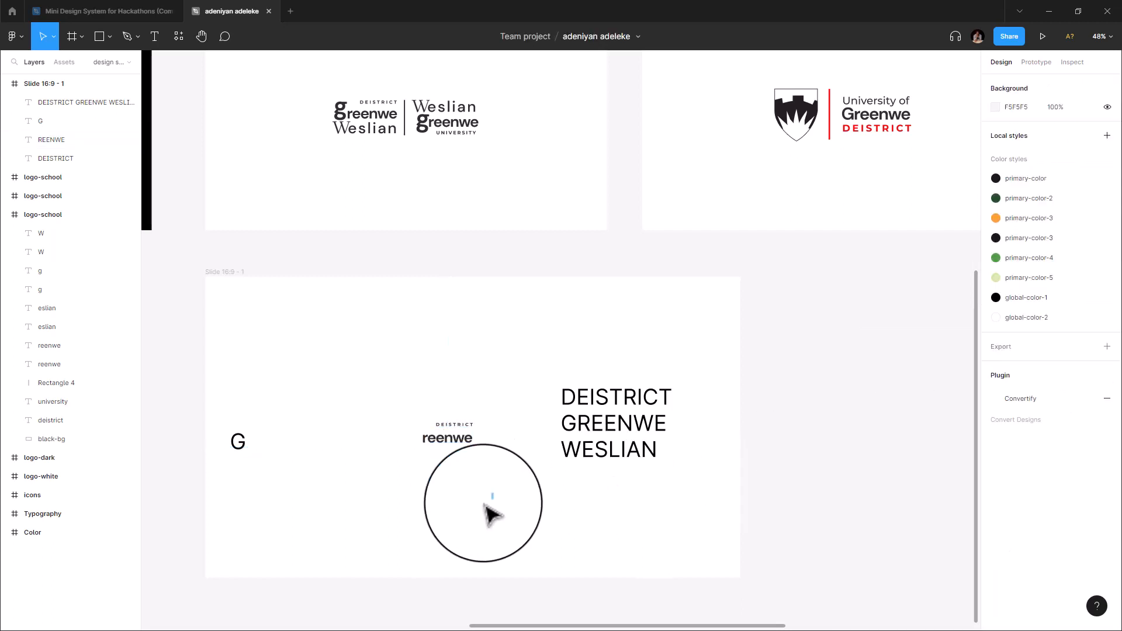
# - Move the G text beside reenwe to about X 627, Y 431 and set it in lowercase DM Sans
pyautogui.click(238, 442)
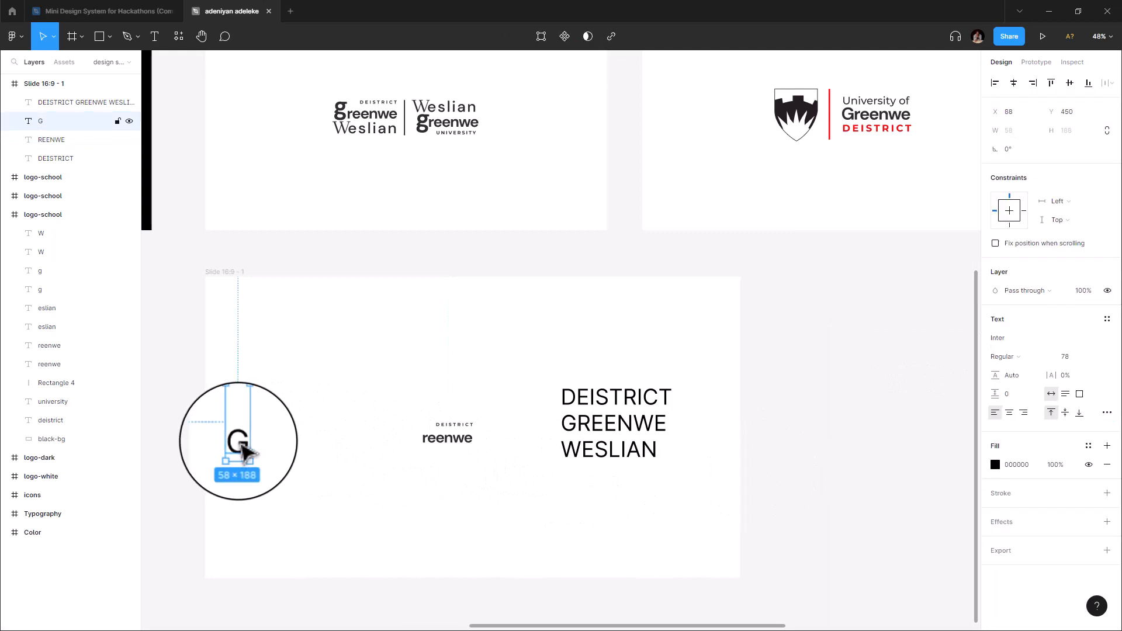
pyautogui.moveTo(390, 446); pyautogui.dragTo(388, 438)
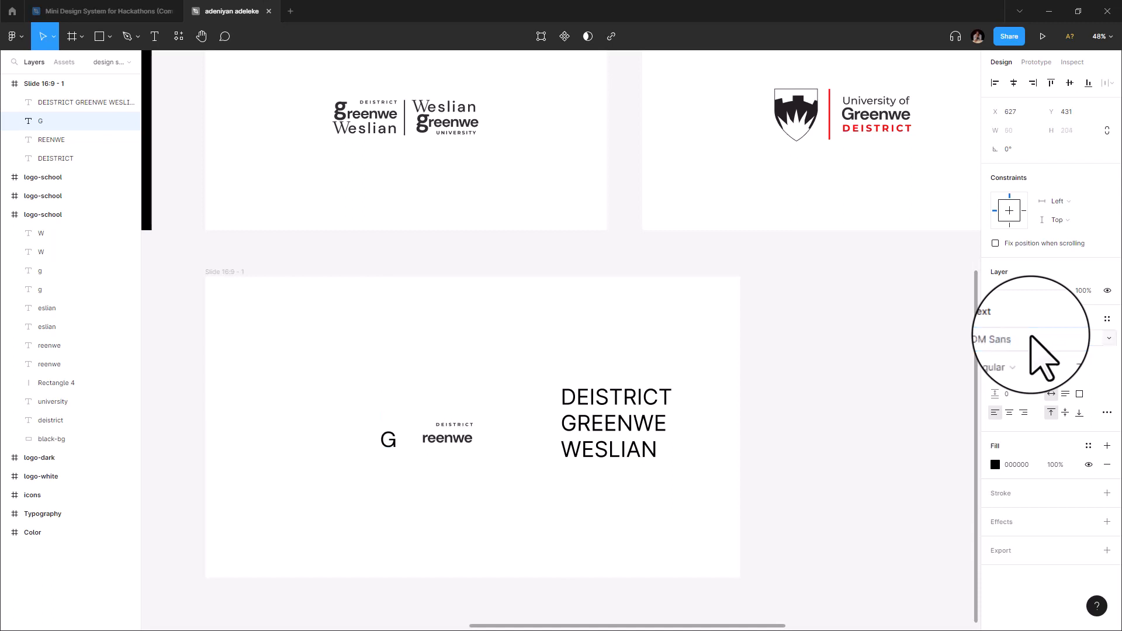
pyautogui.click(1106, 413)
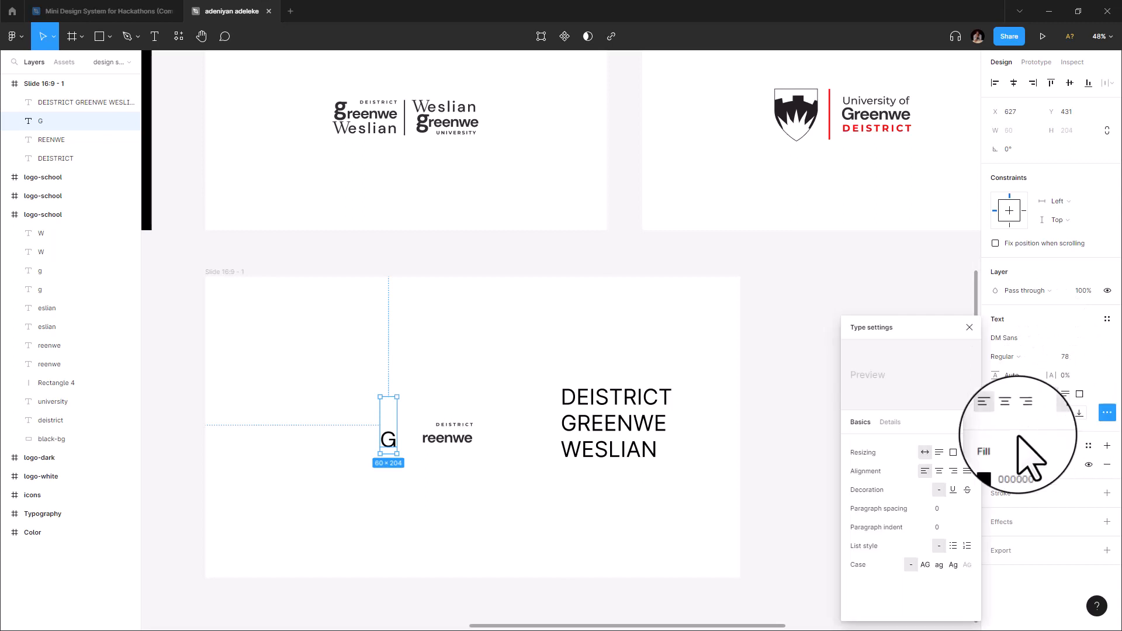
pyautogui.click(939, 564)
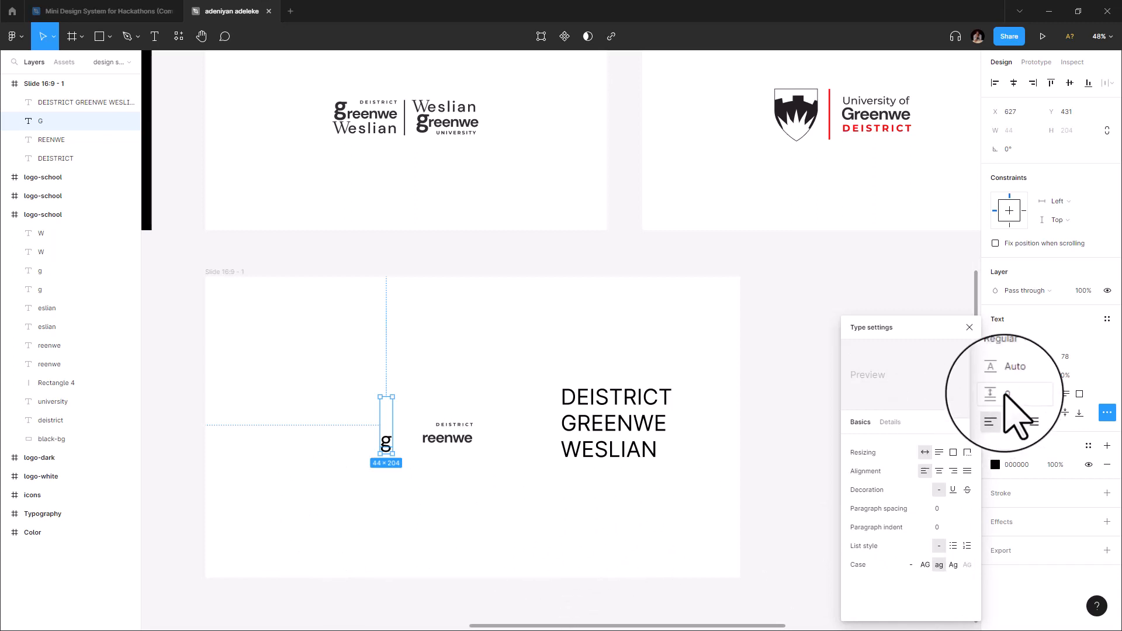
# - Copy the text properties of the reference logo's g onto the slide's G and set its case to lowercase
pyautogui.click(345, 120)
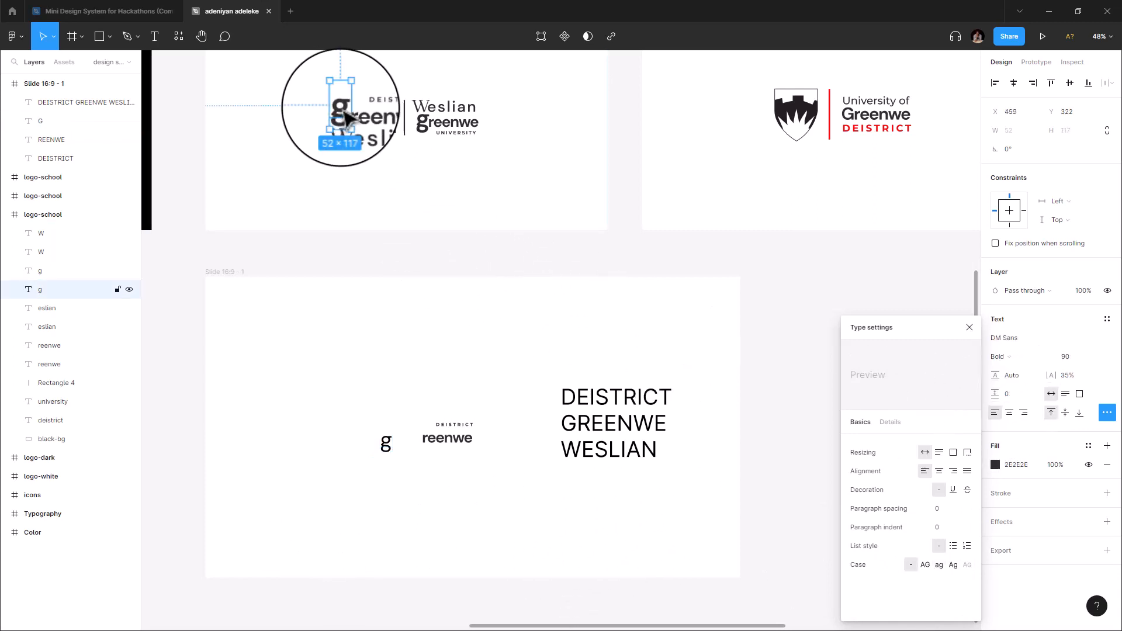
pyautogui.rightClick(345, 116)
pyautogui.moveTo(409, 158)
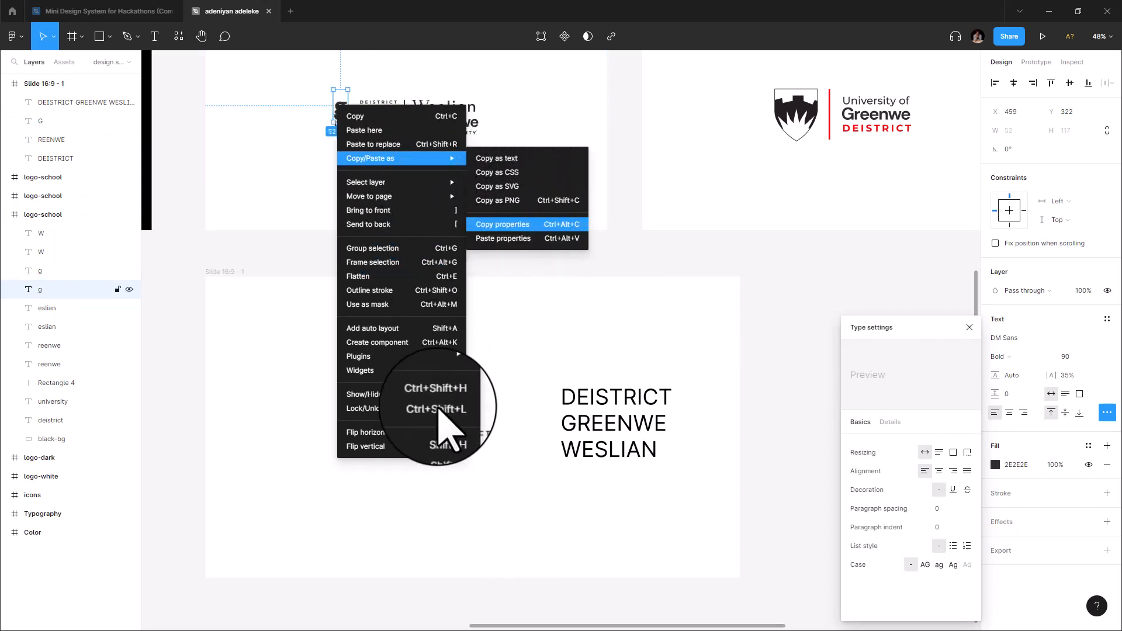
pyautogui.click(387, 452)
pyautogui.rightClick(385, 455)
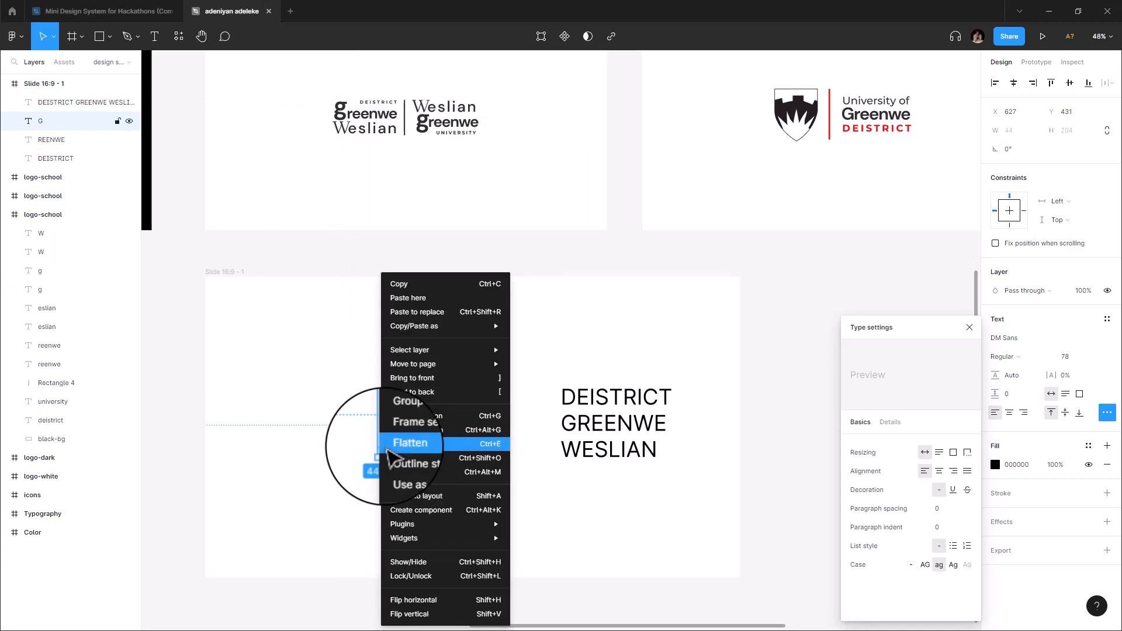
pyautogui.hotkey('ctrl', 'alt', 'v')
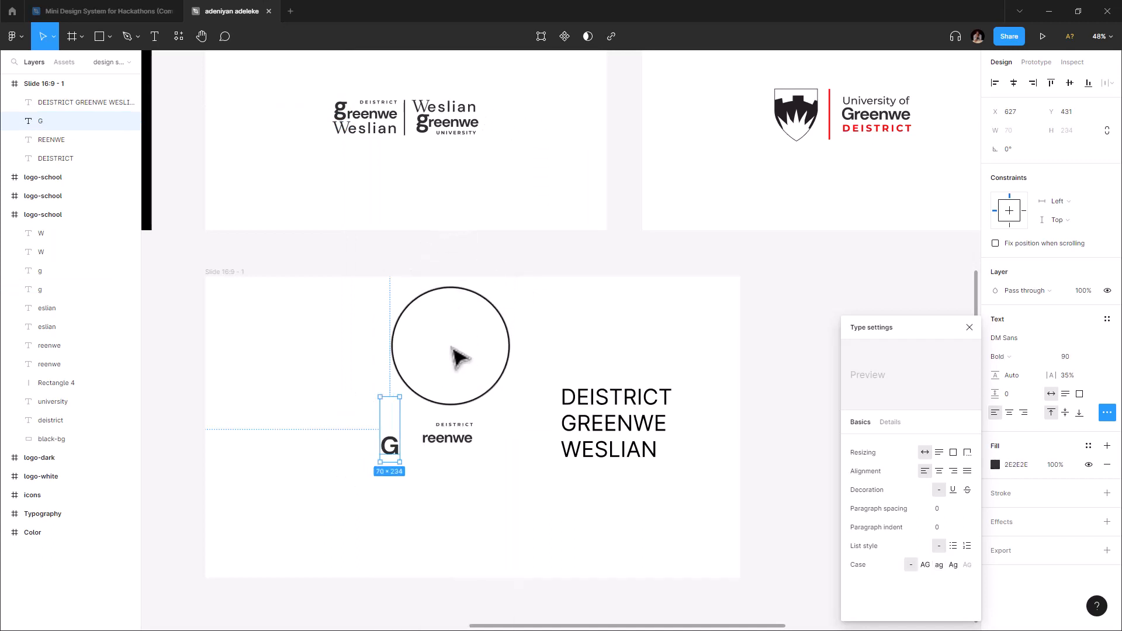
pyautogui.click(939, 564)
pyautogui.click(431, 486)
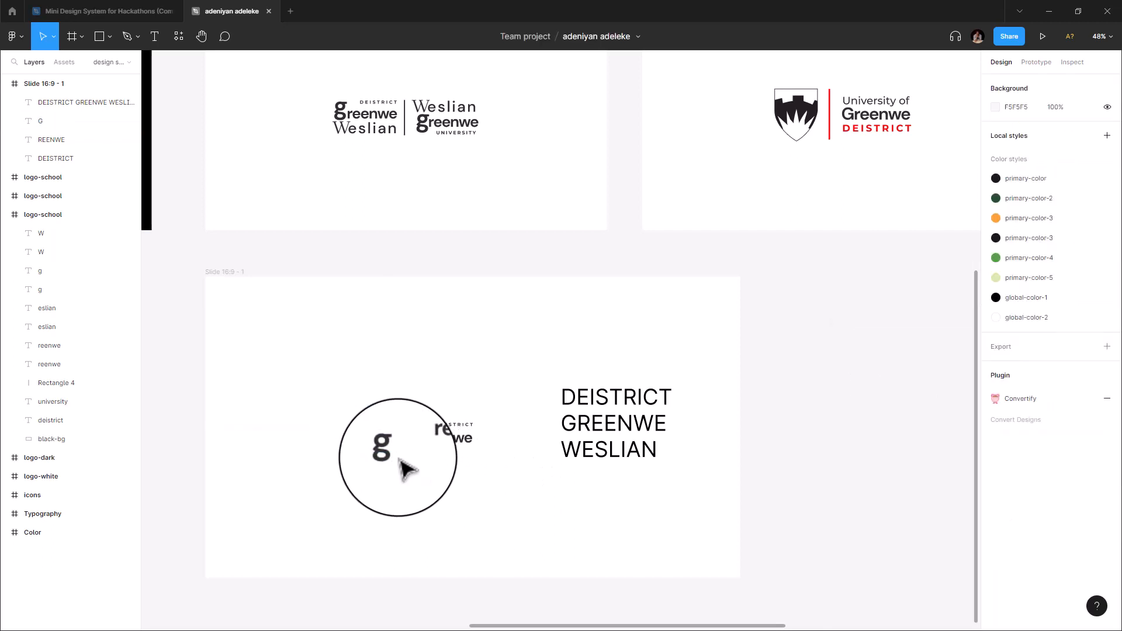
# - Move the g directly in front of reenwe at about X 725, Y 378
pyautogui.click(390, 449)
pyautogui.moveTo(397, 453); pyautogui.dragTo(420, 444)
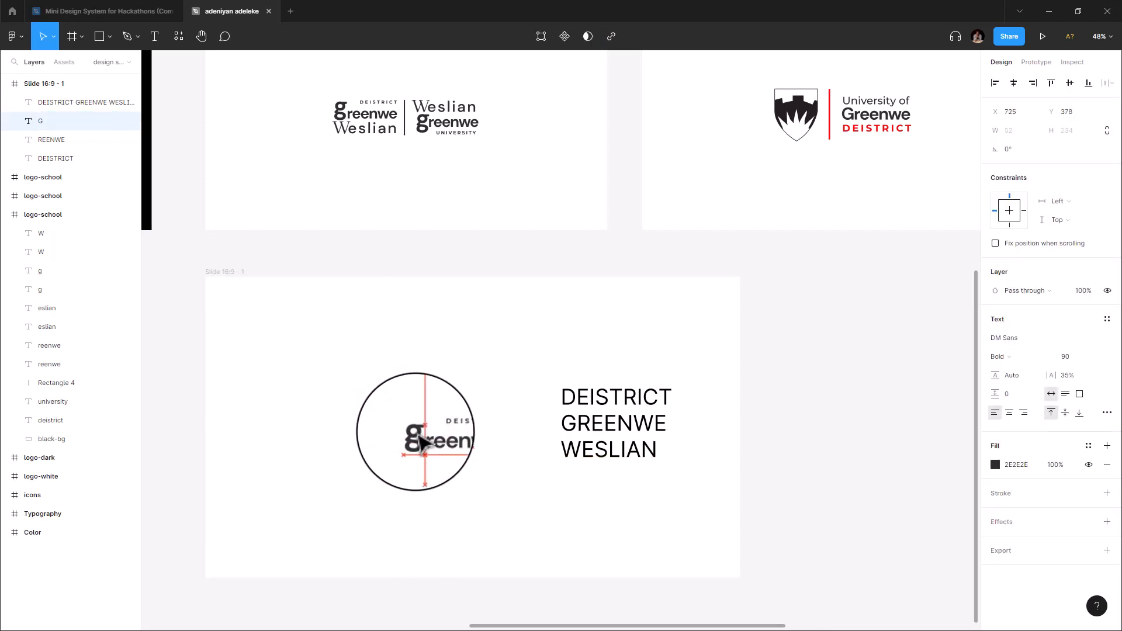
pyautogui.click(464, 501)
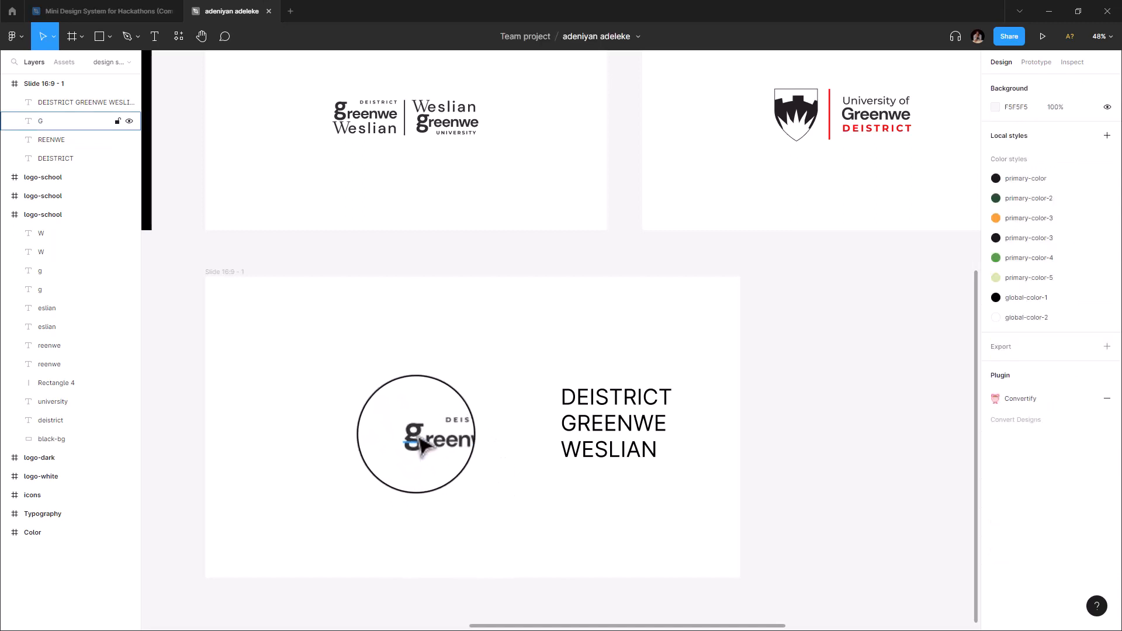
# - Try to align the g and reenwe text layers vertically with each other
pyautogui.click(432, 450)
pyautogui.keyDown('shift'); pyautogui.click(442, 450); pyautogui.keyUp('shift')
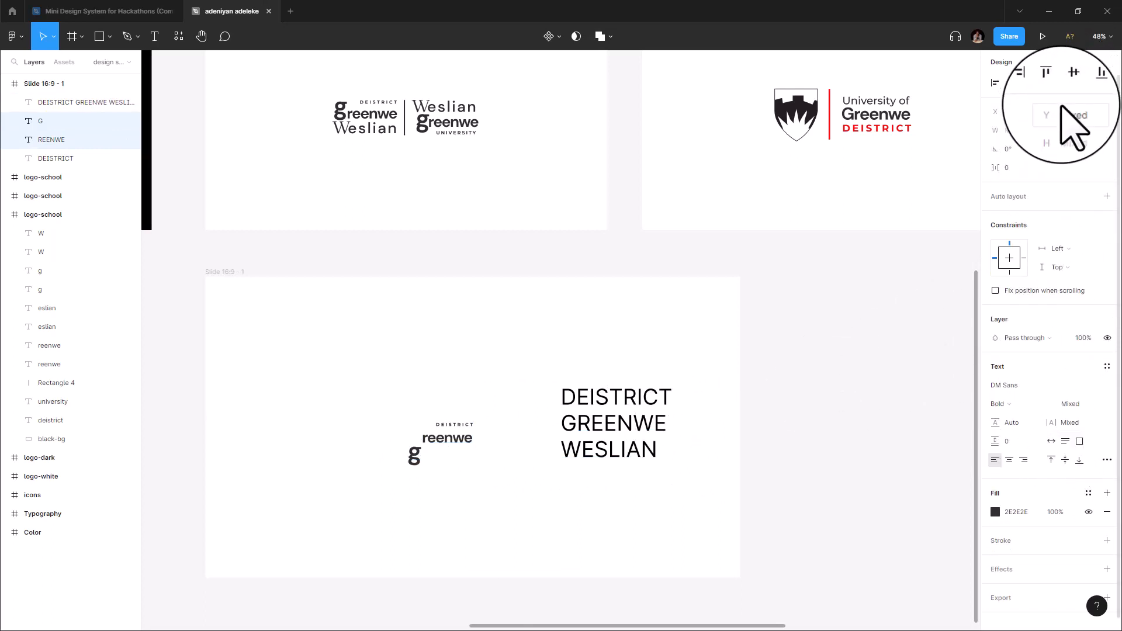
pyautogui.click(561, 527)
# - Nudge the g upward to Y 373 while keeping it in front of reenwe
pyautogui.click(413, 440)
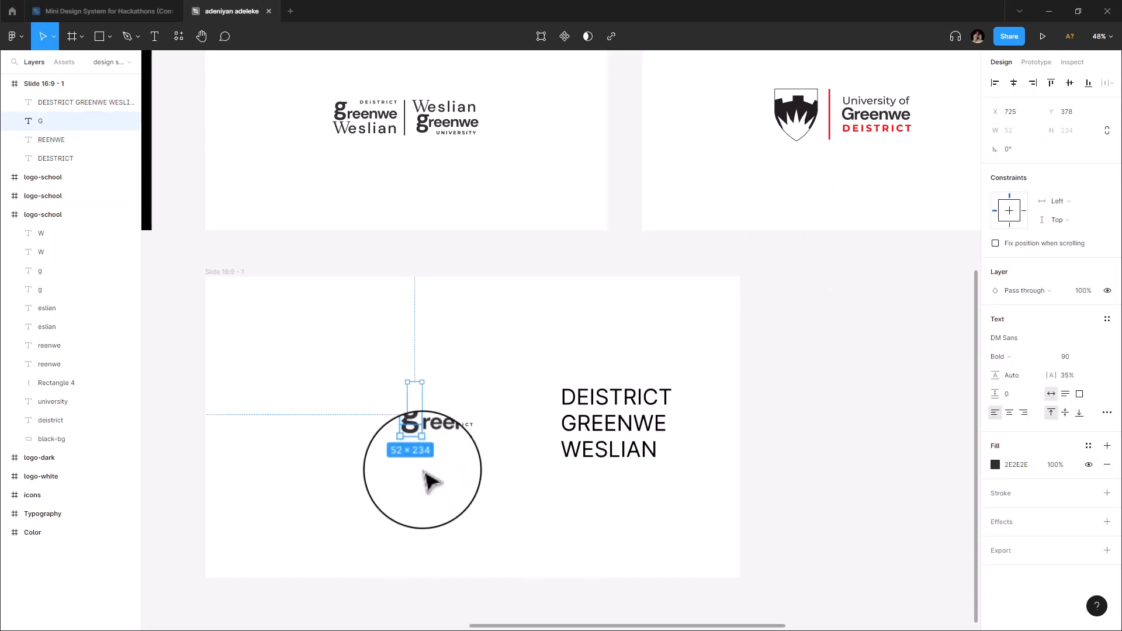
pyautogui.press('Up')
pyautogui.press('Up')
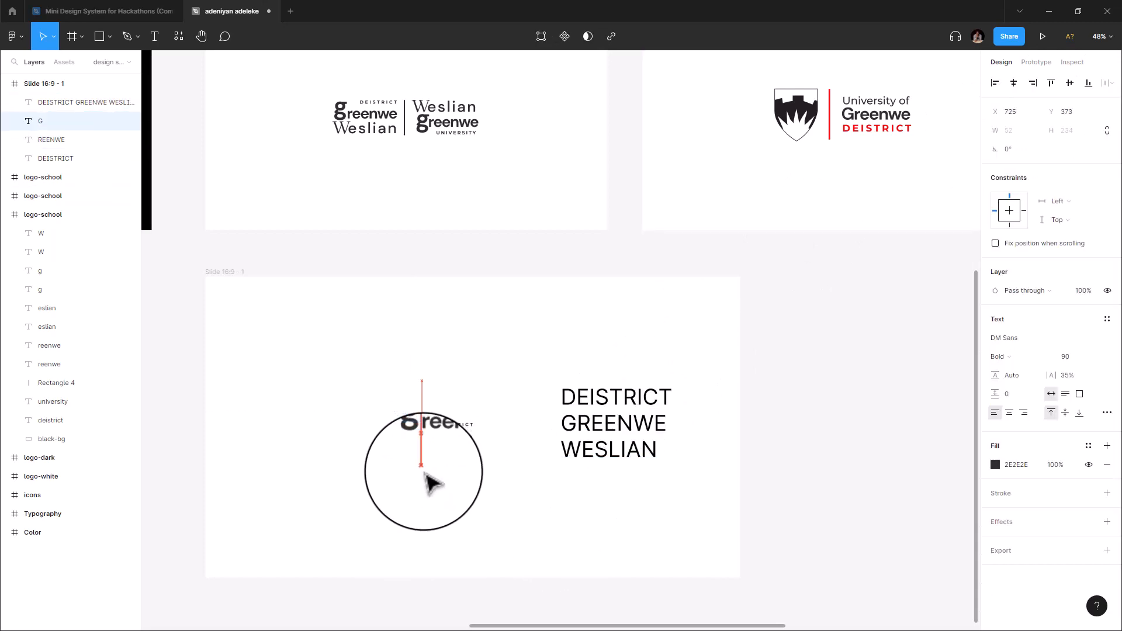
pyautogui.click(463, 492)
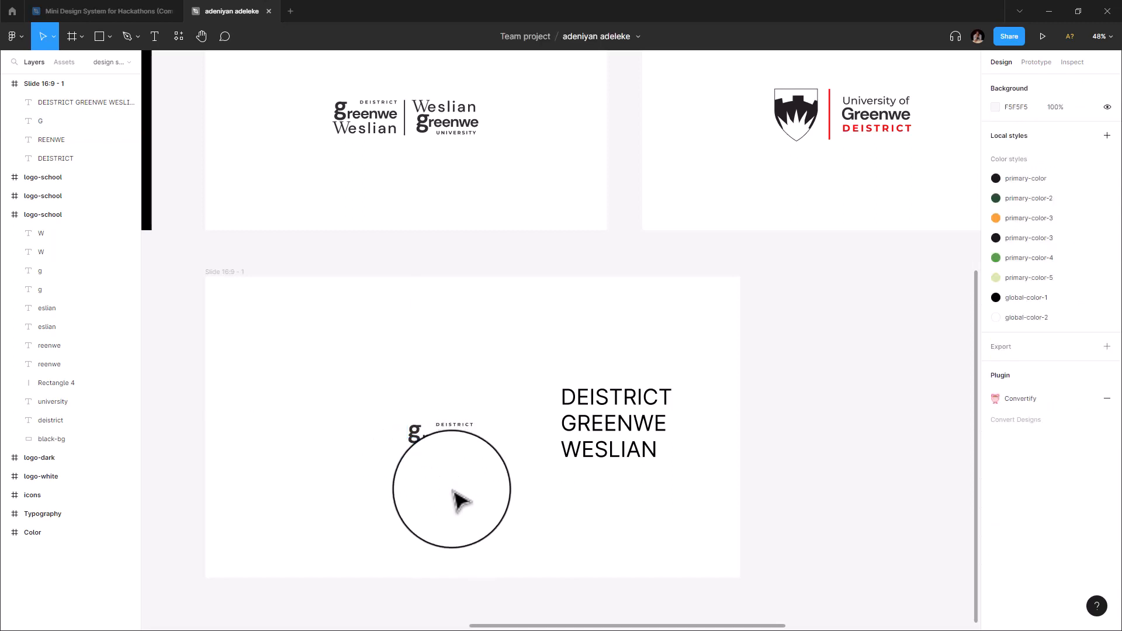
# - Duplicate the DEISTRICT GREENWE WESLIAN text to about X 827, Y 647 and reduce the copy to the letter W
pyautogui.click(612, 460)
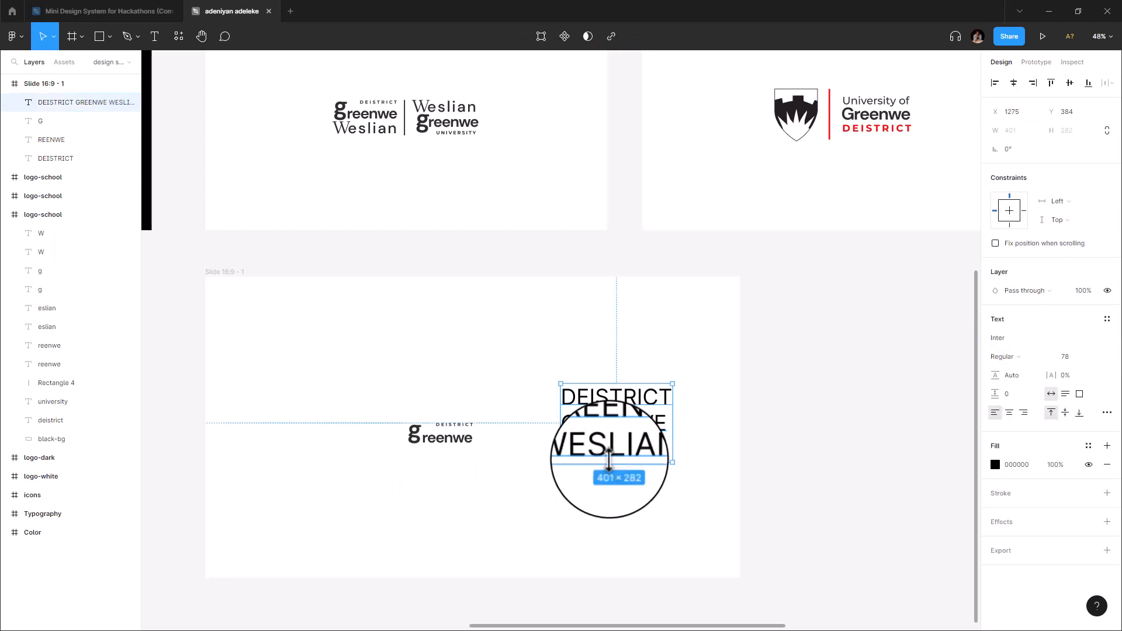
pyautogui.keyDown('alt'); pyautogui.moveTo(614, 454); pyautogui.dragTo(491, 532); pyautogui.keyUp('alt')
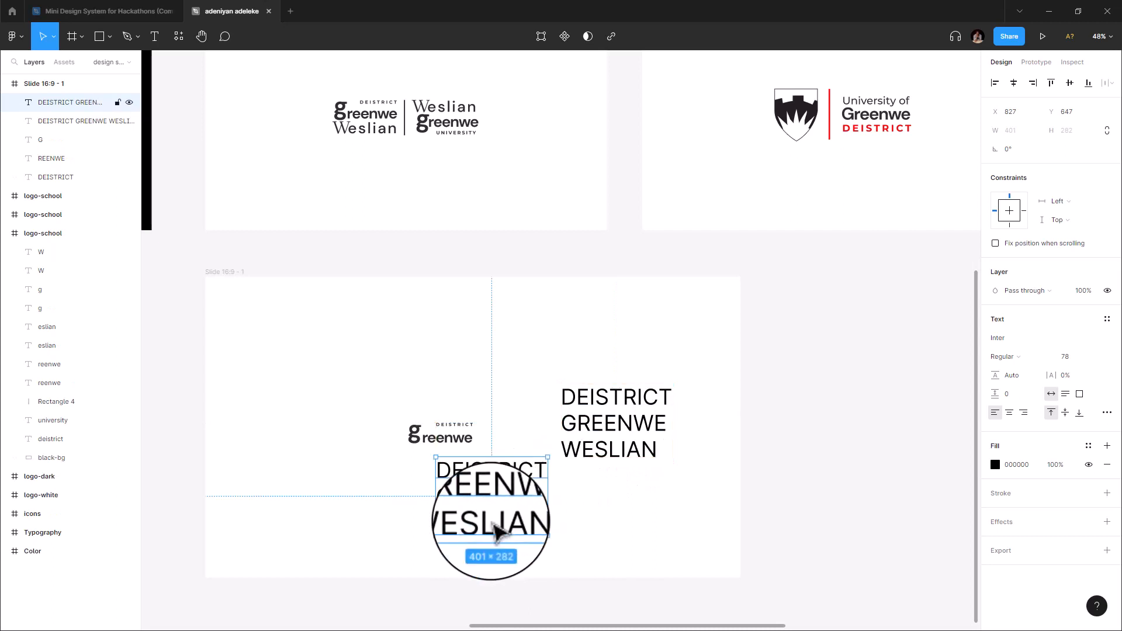
pyautogui.doubleClick(467, 514)
pyautogui.click(461, 518)
pyautogui.doubleClick(532, 519)
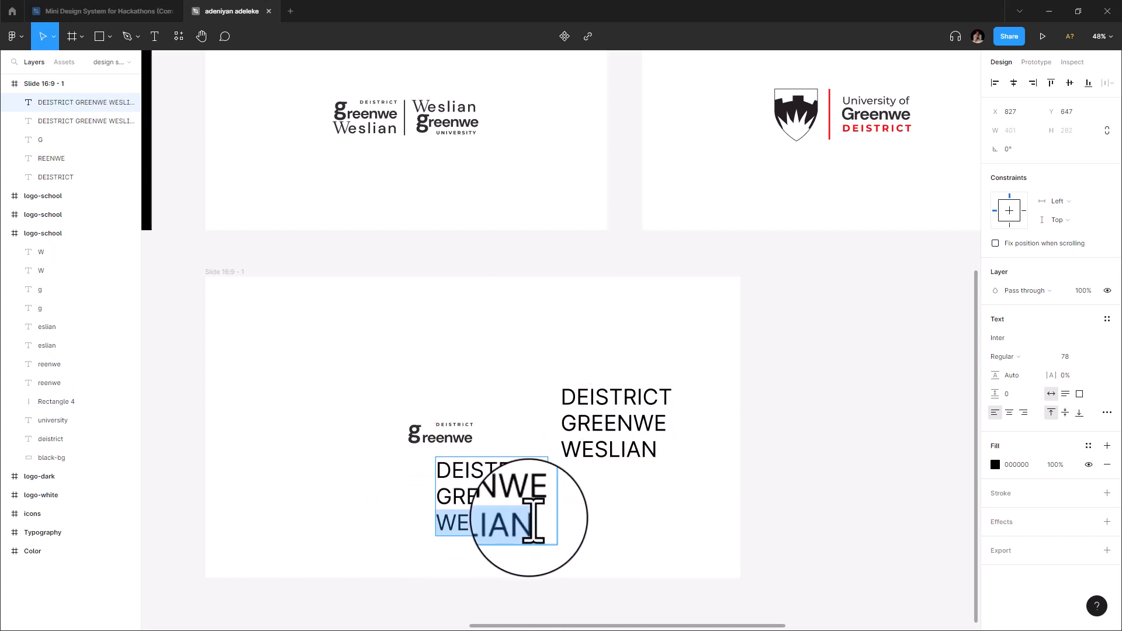
pyautogui.click(533, 520)
pyautogui.moveTo(532, 519); pyautogui.dragTo(463, 520)
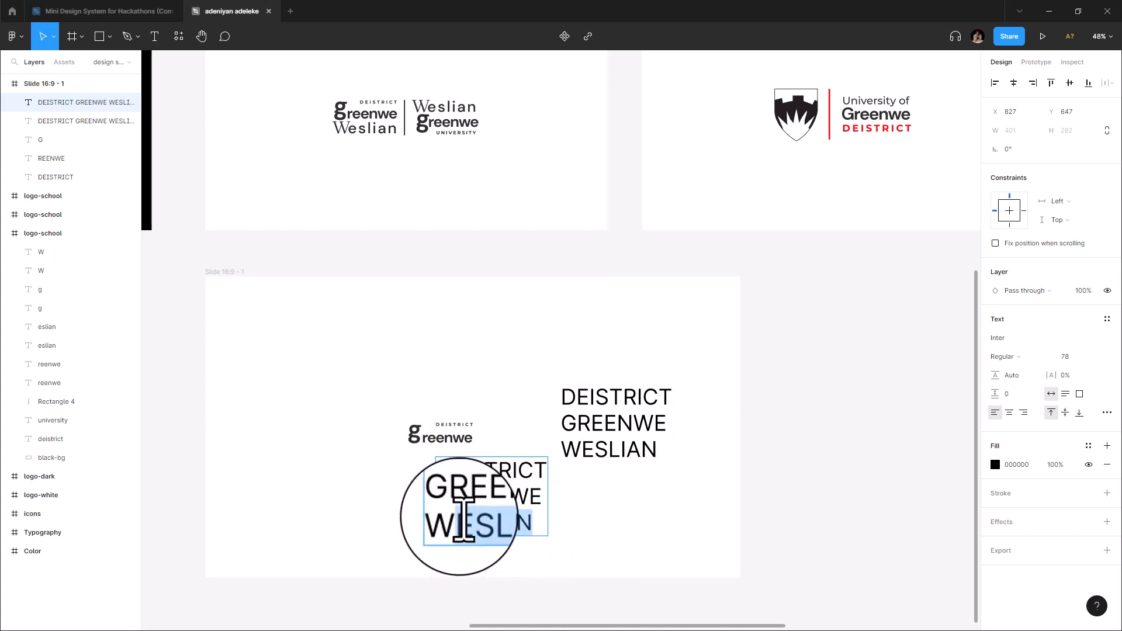
pyautogui.press('BackSpace')
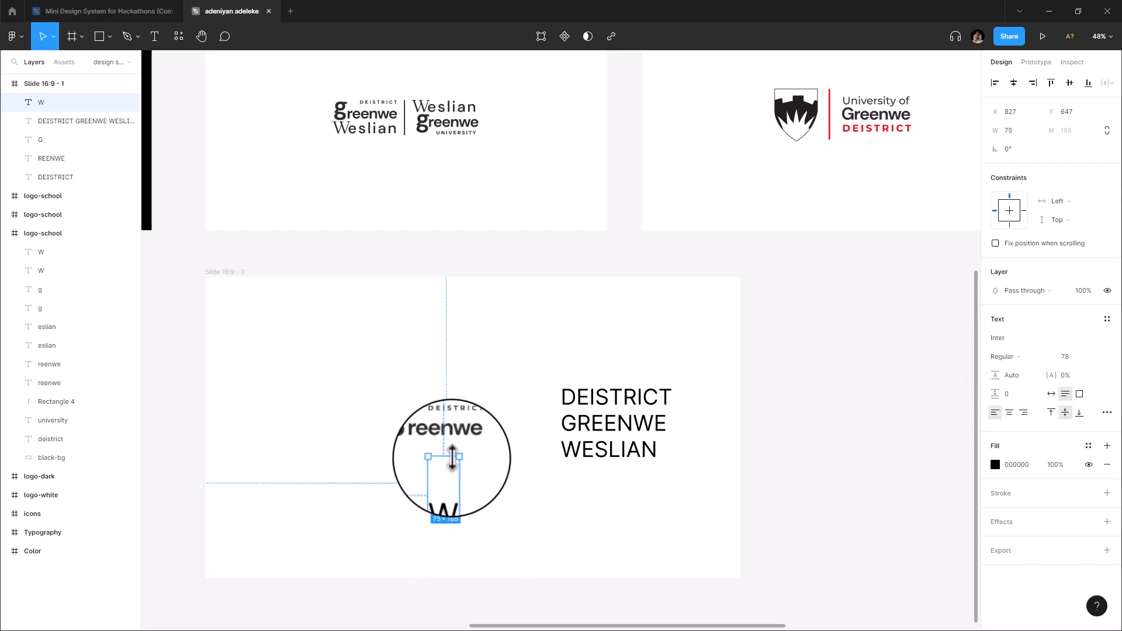
# - Move the slide's W to about Y 699 and give it auto-width resizing and top vertical alignment
pyautogui.moveTo(452, 456); pyautogui.dragTo(447, 486)
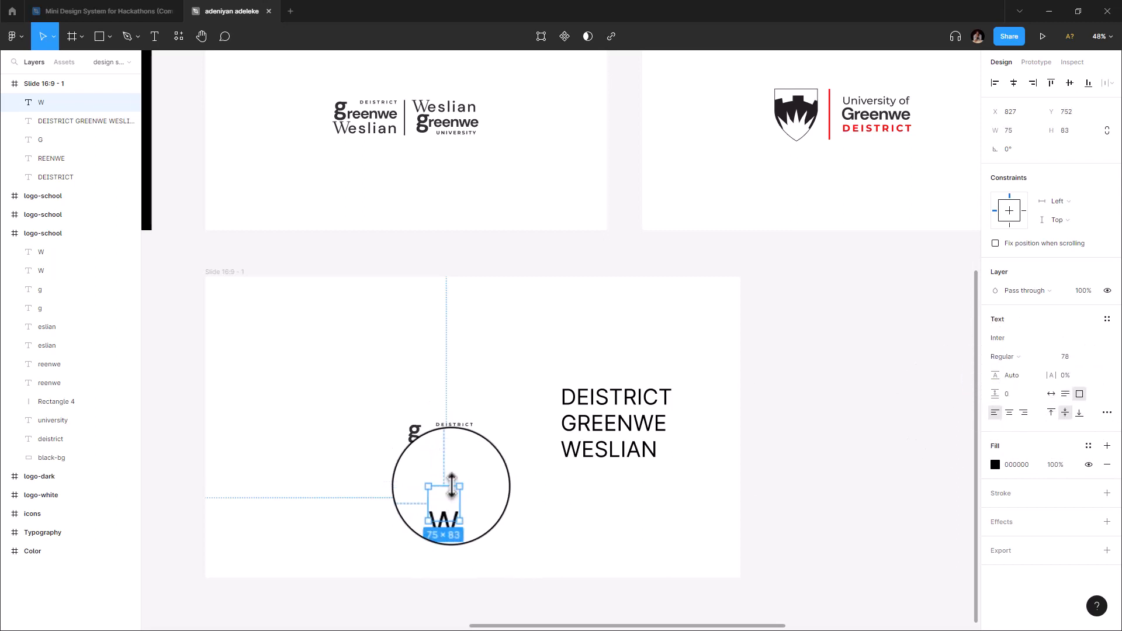
pyautogui.click(1055, 393)
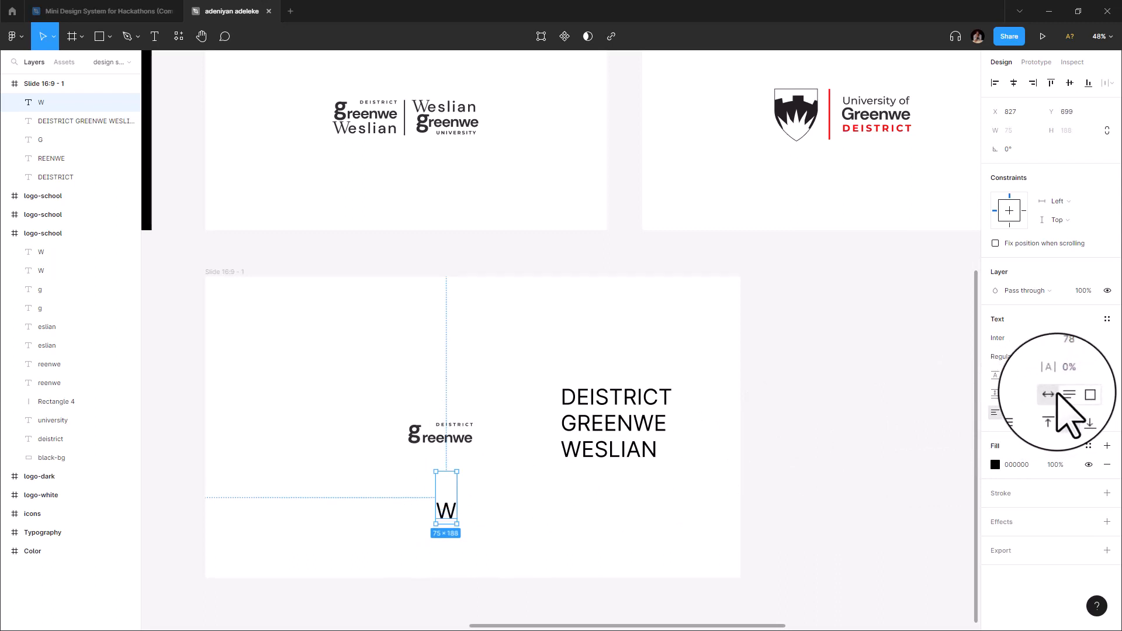
pyautogui.click(1075, 394)
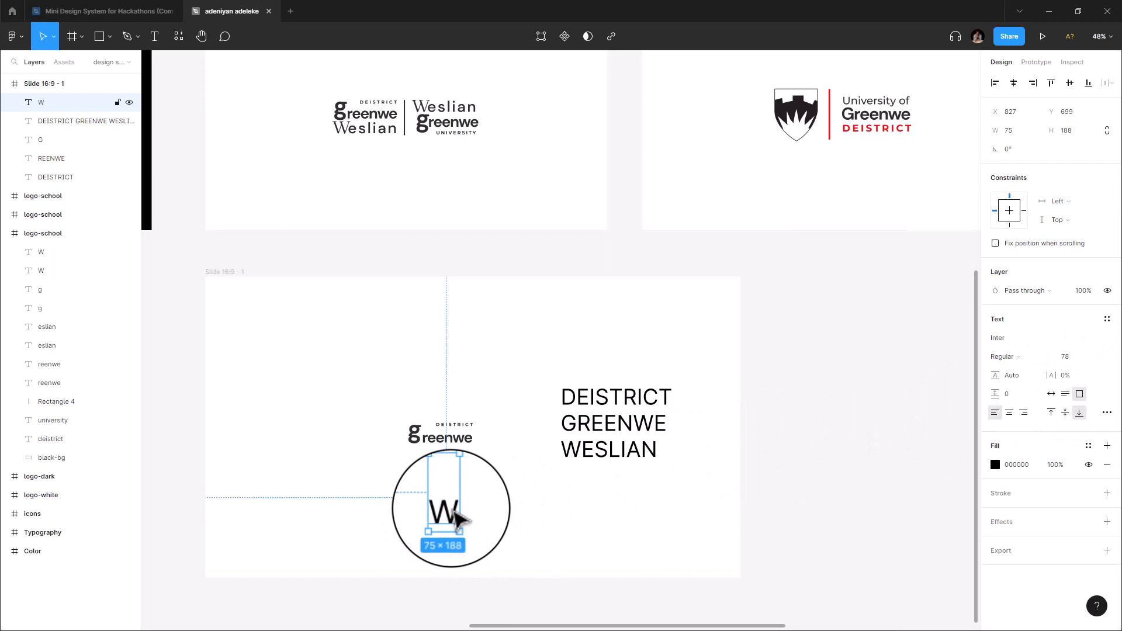
pyautogui.click(349, 140)
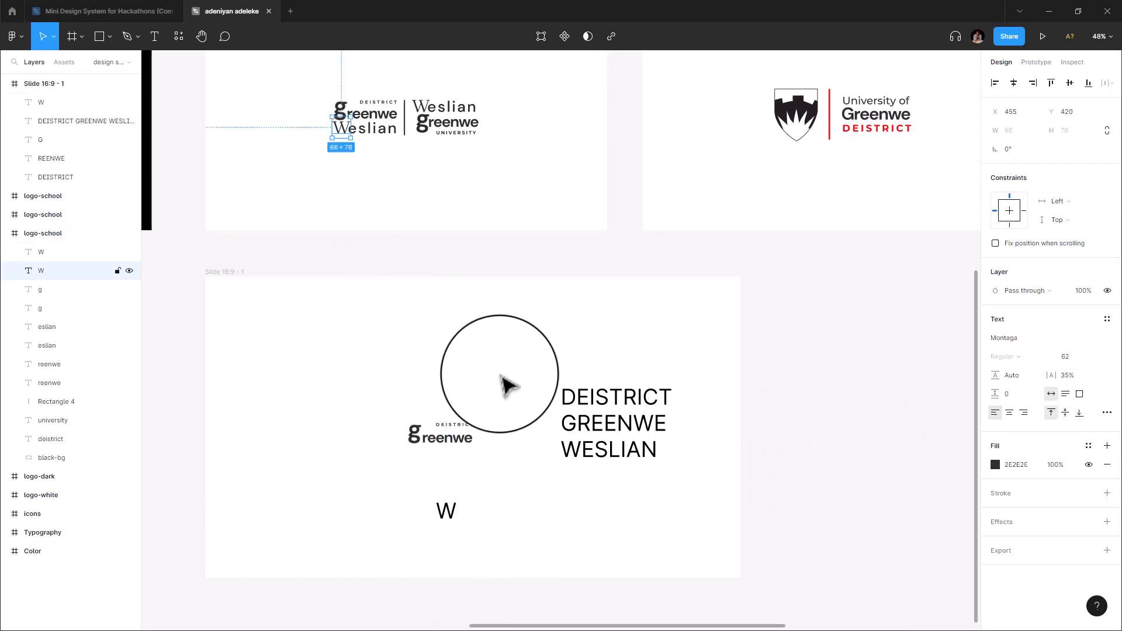
pyautogui.click(446, 511)
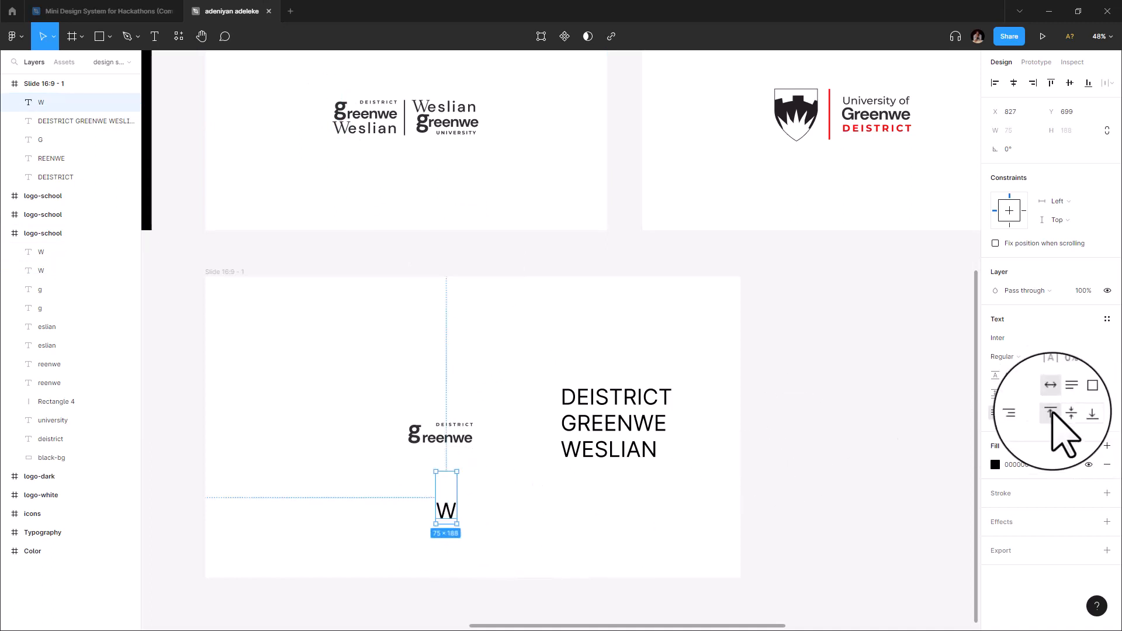
pyautogui.press('Escape')
pyautogui.click(450, 520)
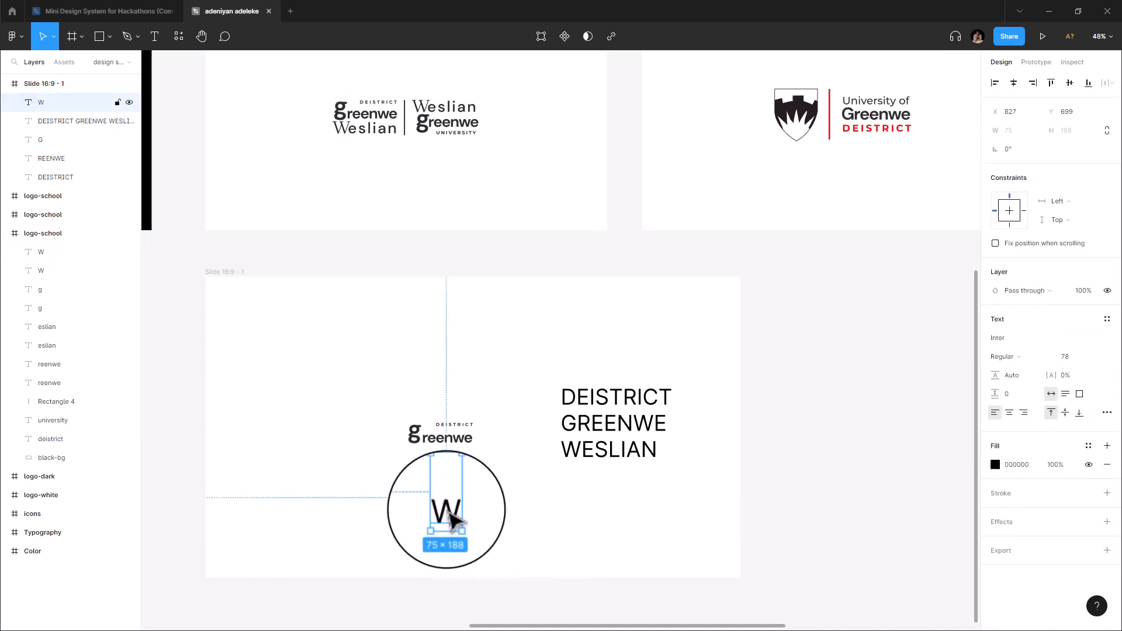
# - Copy the reference logo W's text properties onto the slide's W and place it beneath the g at about X 725, Y 529
pyautogui.click(347, 137)
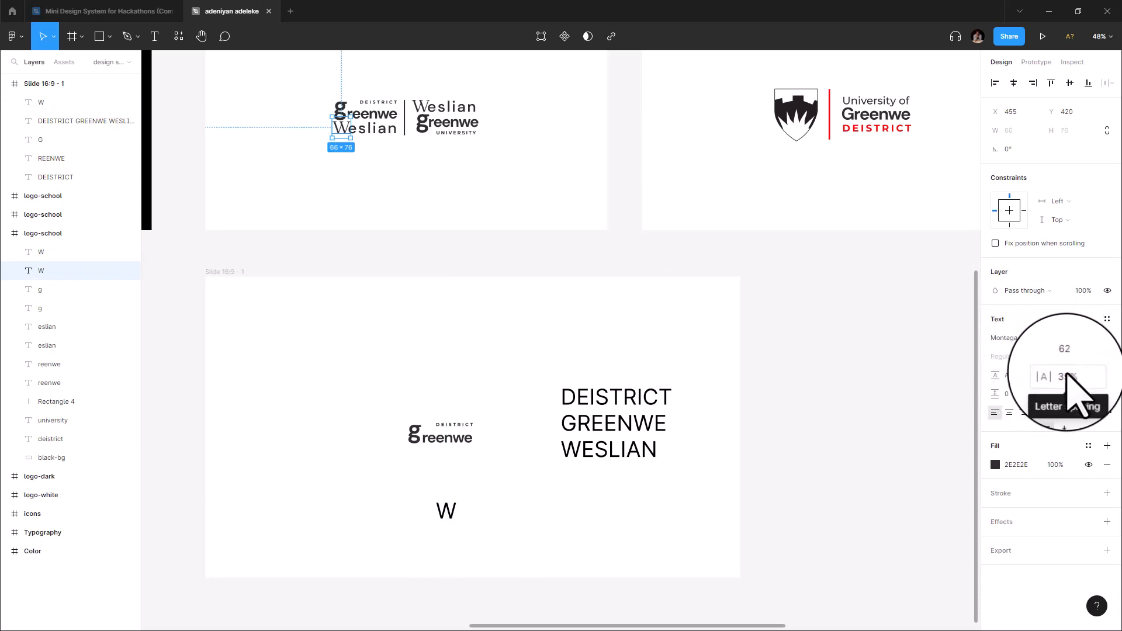
pyautogui.rightClick(345, 132)
pyautogui.moveTo(403, 175)
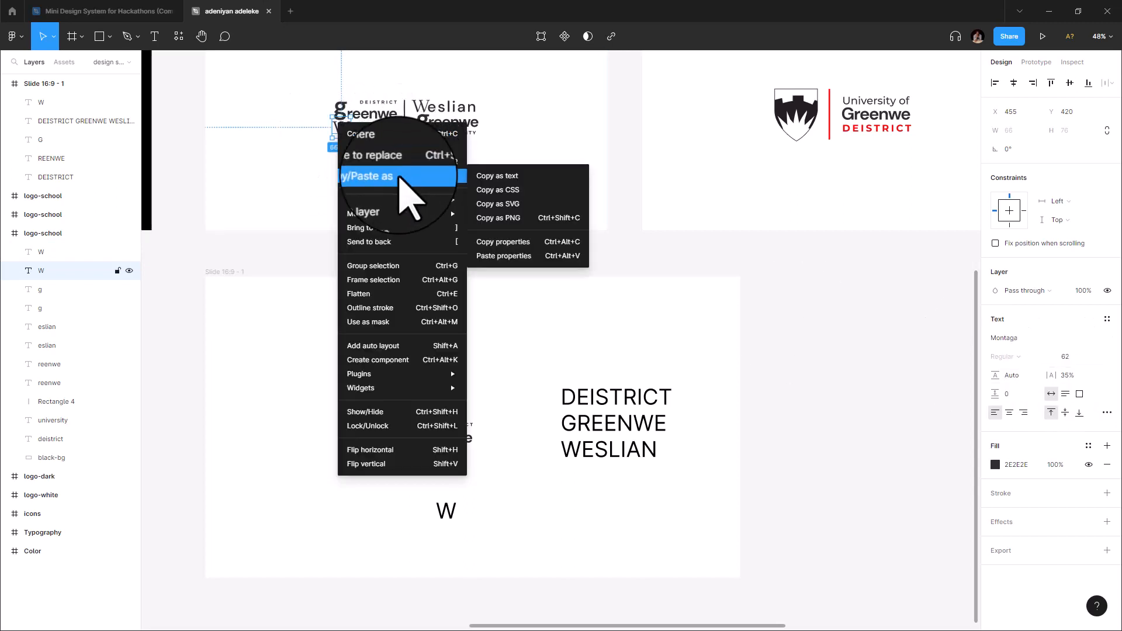
pyautogui.click(503, 242)
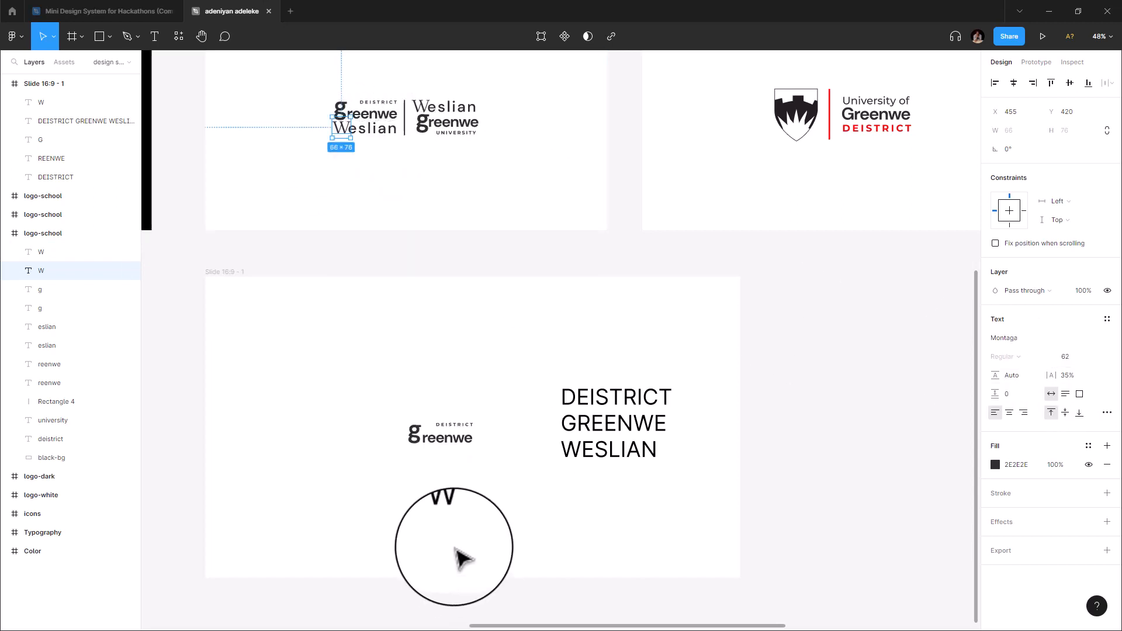
pyautogui.click(451, 520)
pyautogui.rightClick(443, 509)
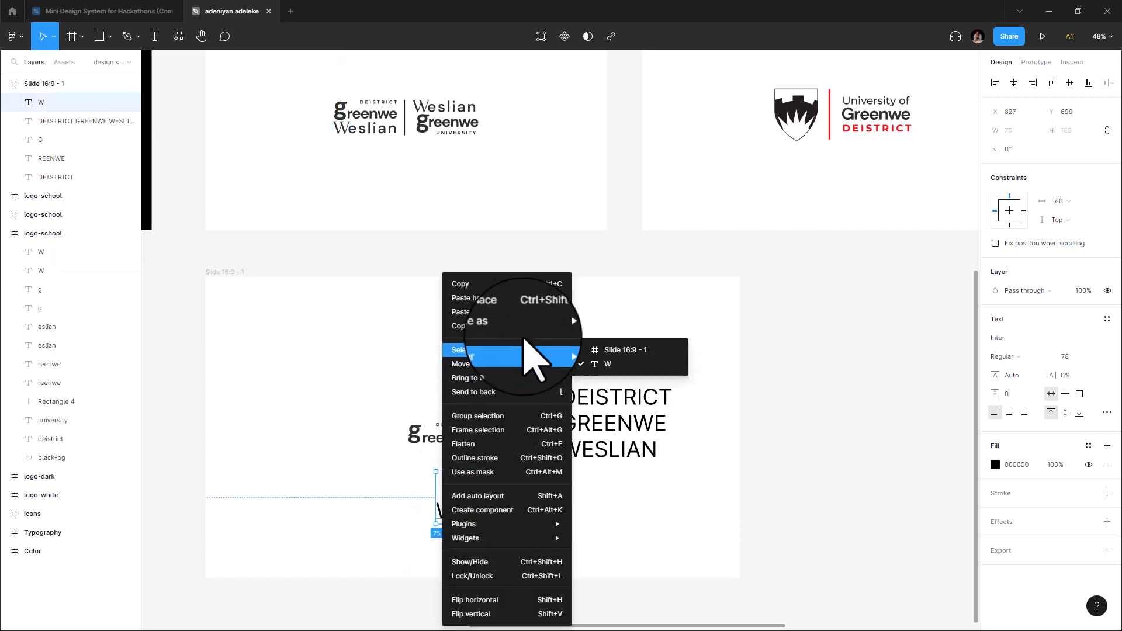
pyautogui.click(541, 299)
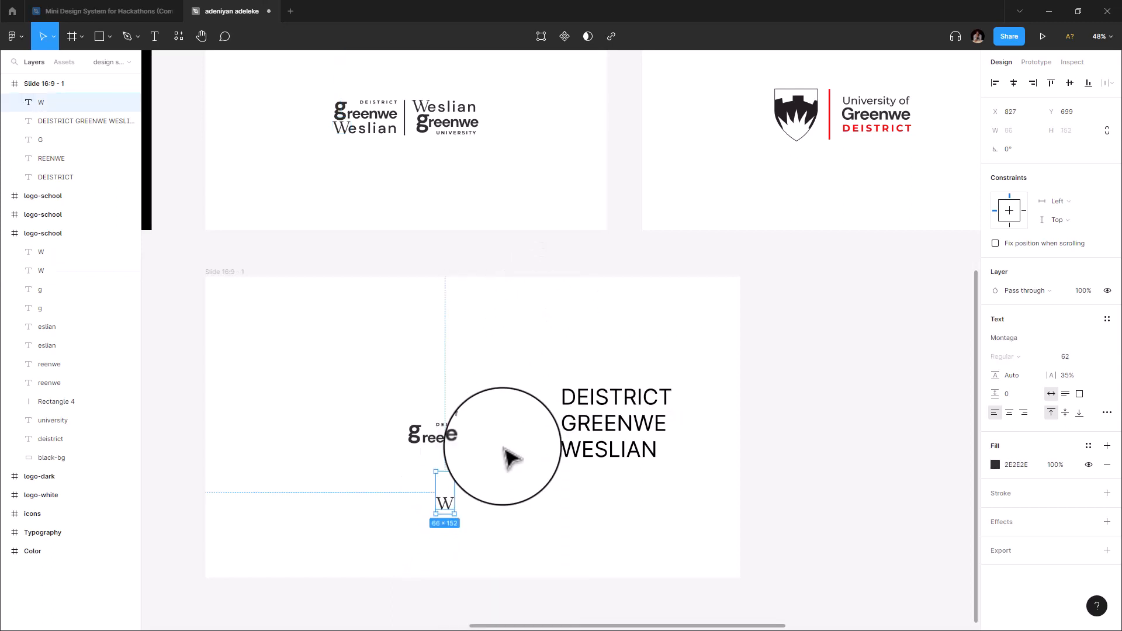
pyautogui.moveTo(455, 515); pyautogui.dragTo(421, 467)
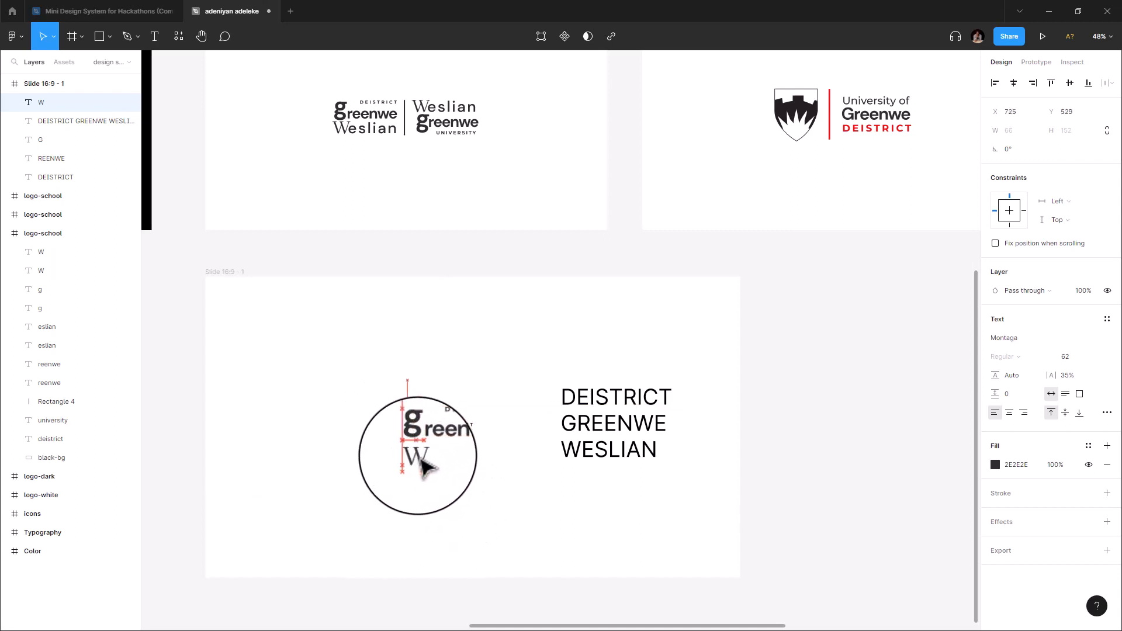
# - Reduce the remaining DEISTRICT GREENWE WESLIAN text to ESLIAN and place it directly after the W
pyautogui.doubleClick(610, 454)
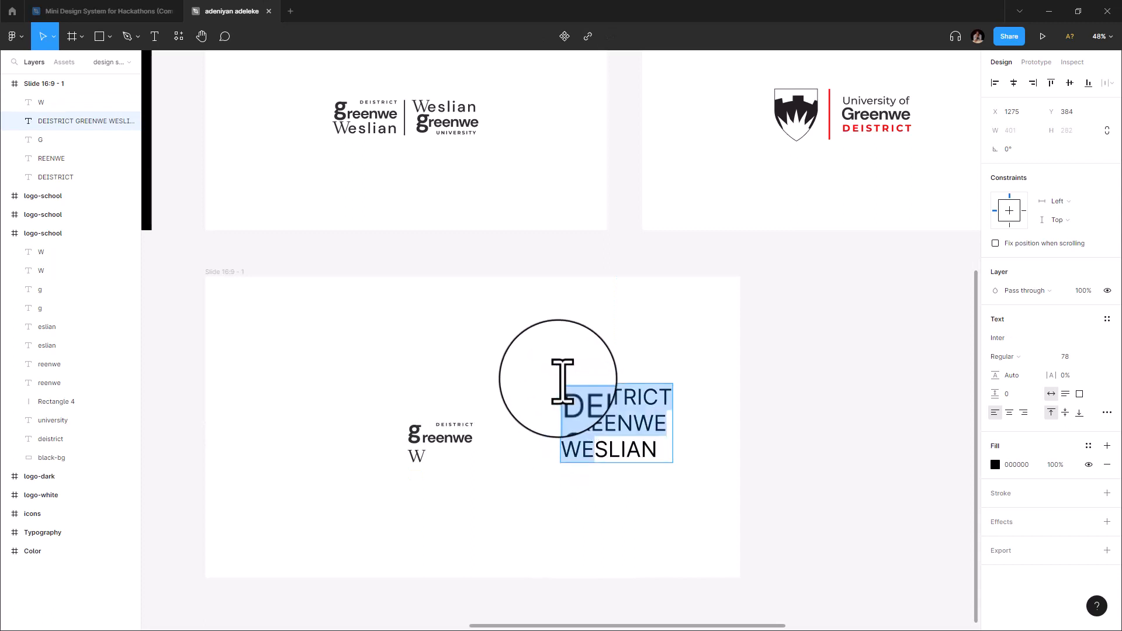
pyautogui.press('BackSpace')
pyautogui.click(613, 479)
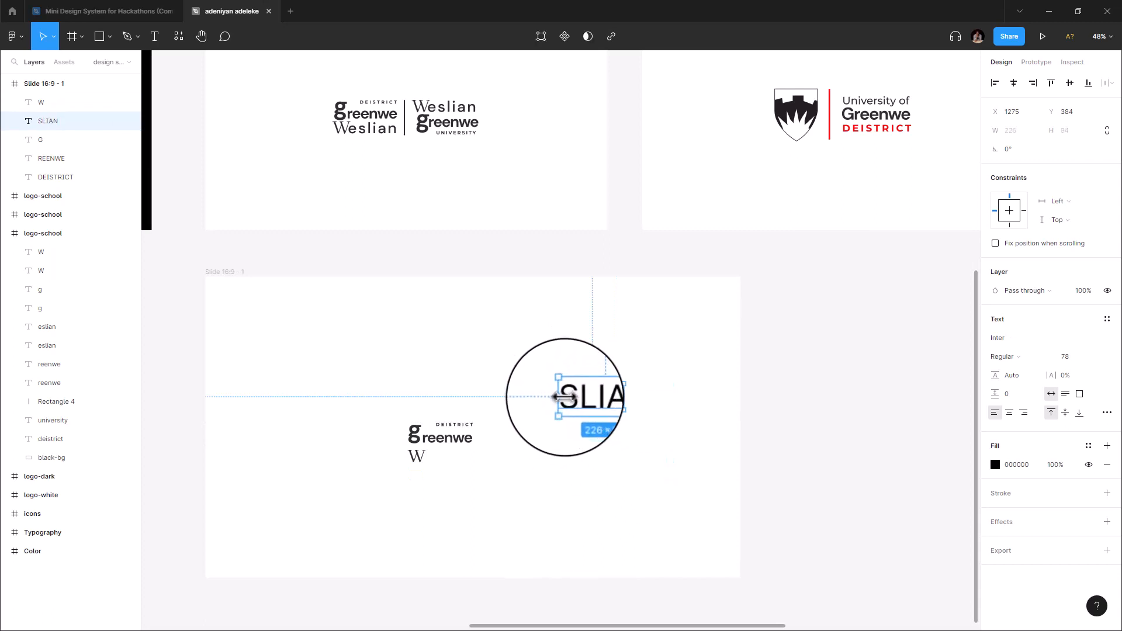
pyautogui.doubleClick(566, 396)
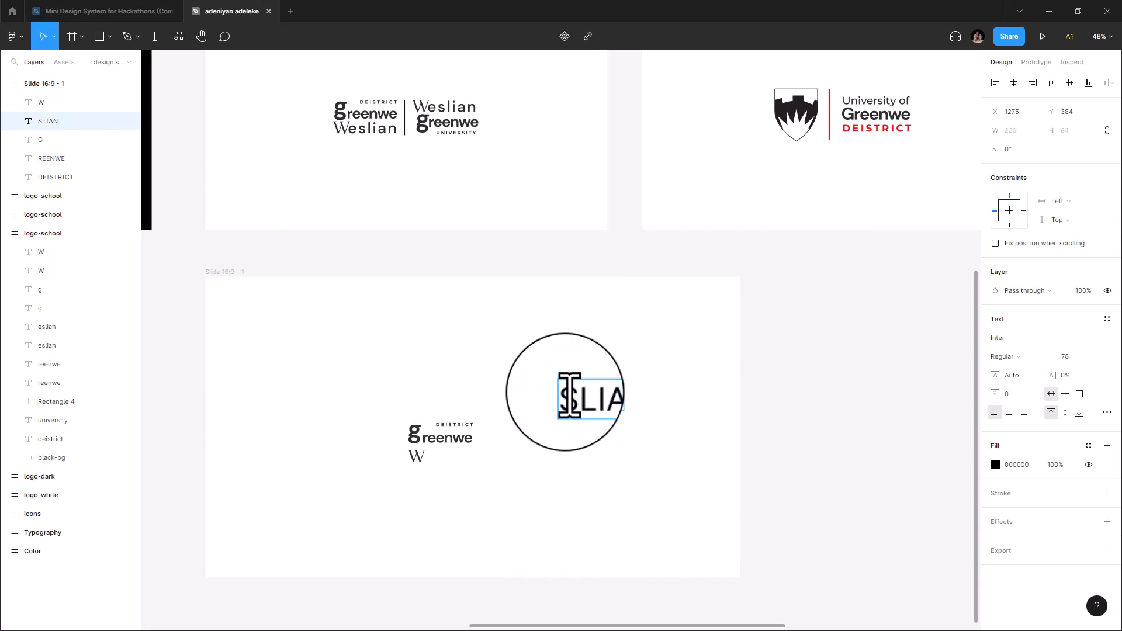
pyautogui.write('E')
pyautogui.press('Escape')
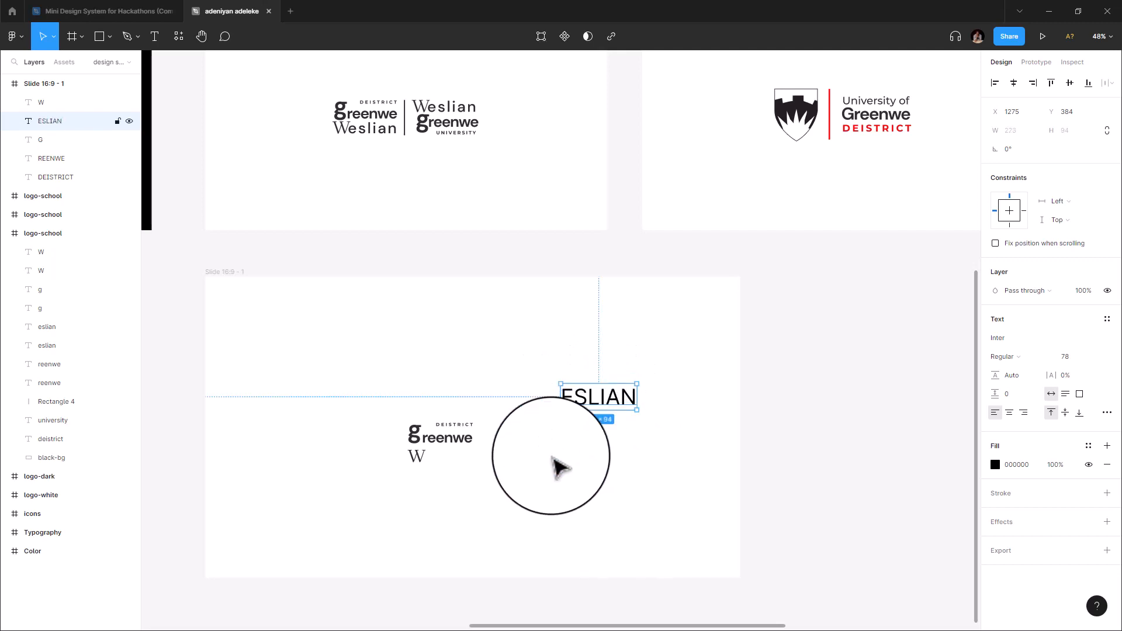
pyautogui.moveTo(605, 396); pyautogui.dragTo(472, 447)
# - Copy the text properties of the reference logo's eslian onto the slide's ESLIAN text
pyautogui.click(372, 137)
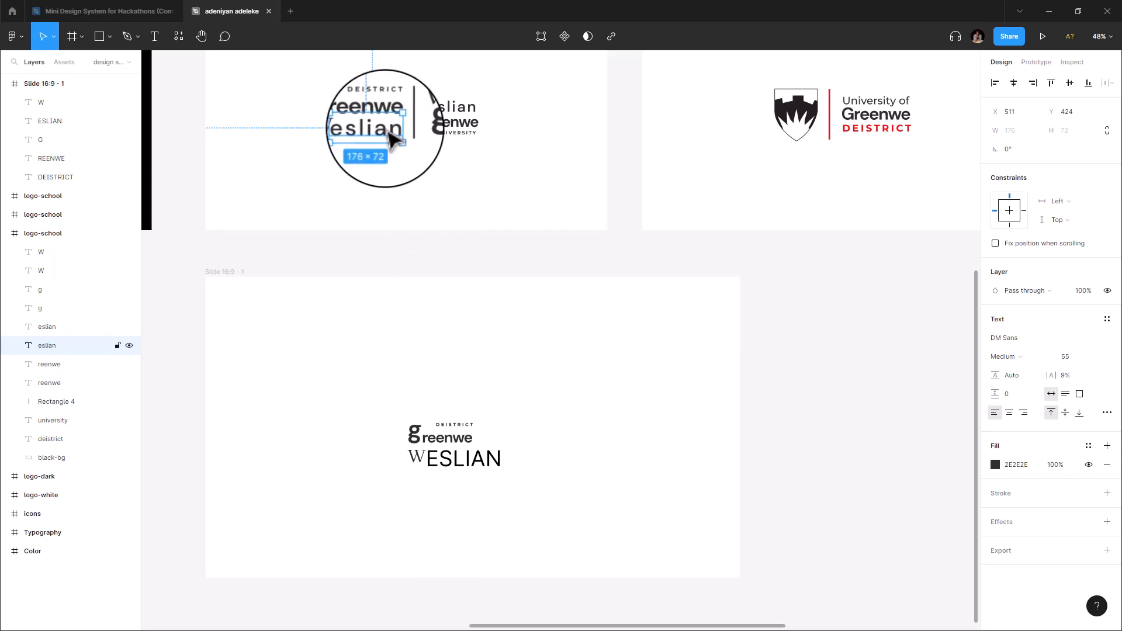
pyautogui.rightClick(383, 131)
pyautogui.moveTo(454, 181)
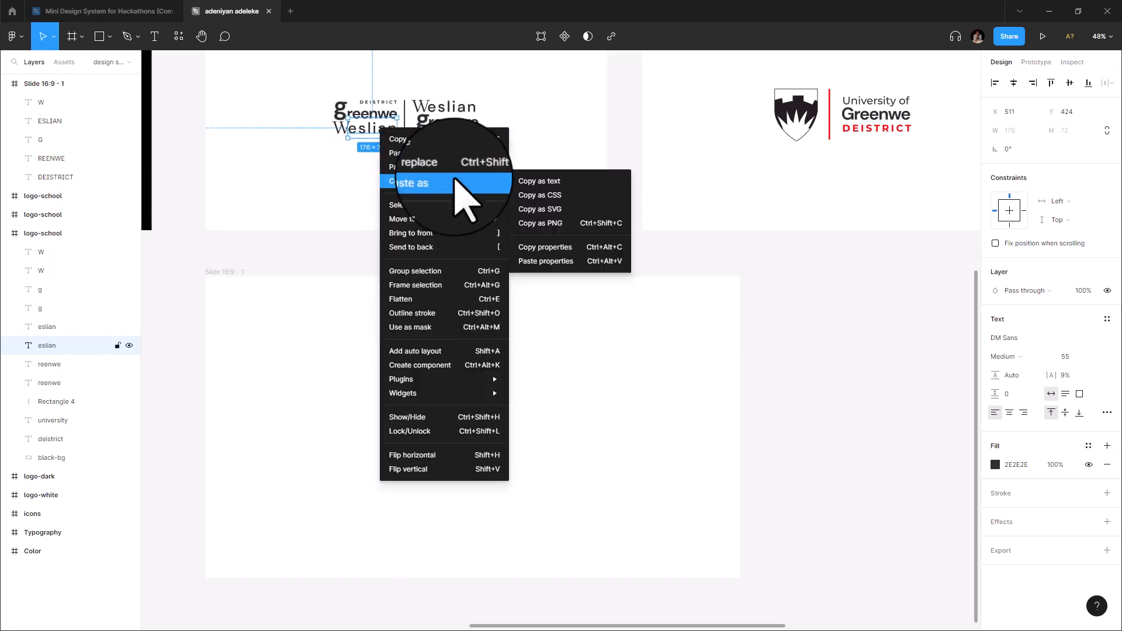
pyautogui.click(544, 247)
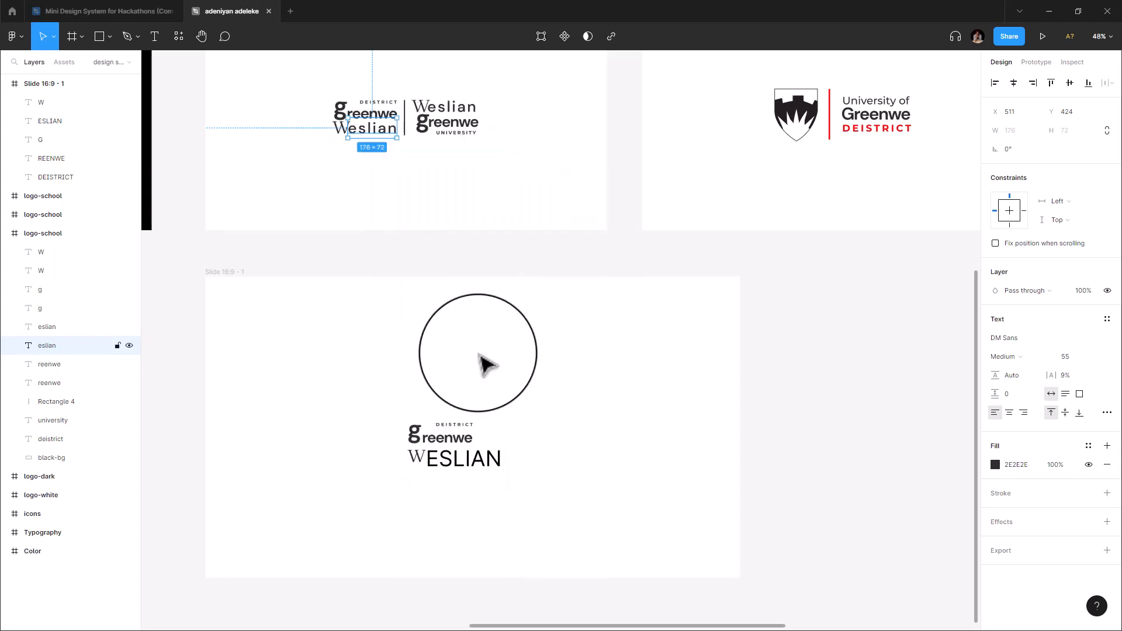
pyautogui.click(460, 469)
pyautogui.rightClick(460, 470)
pyautogui.moveTo(539, 325)
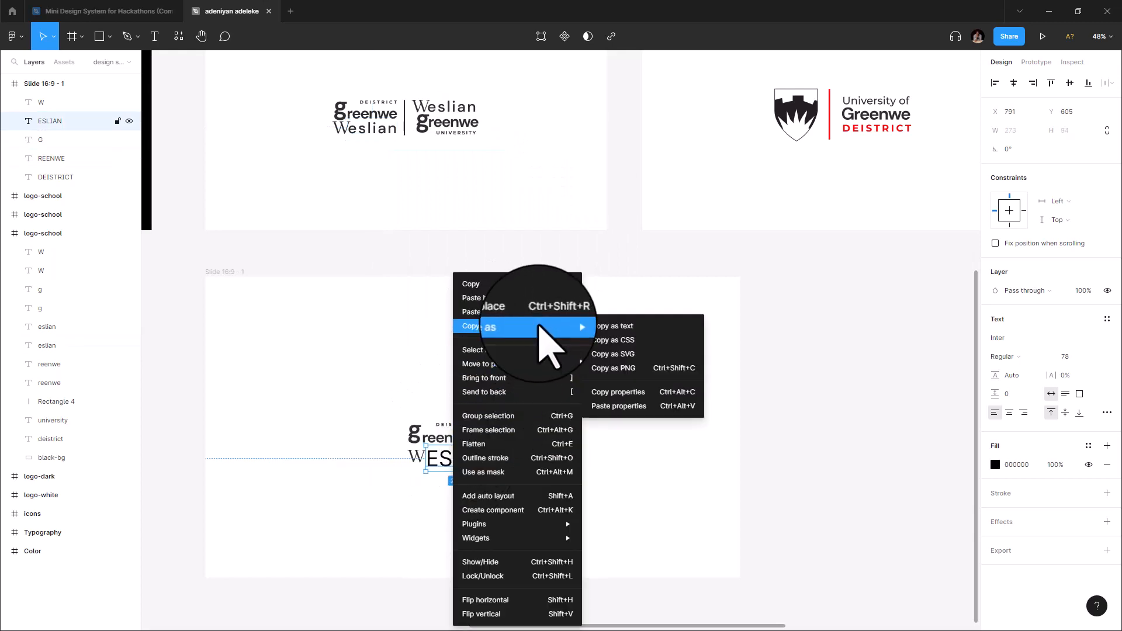
pyautogui.click(637, 402)
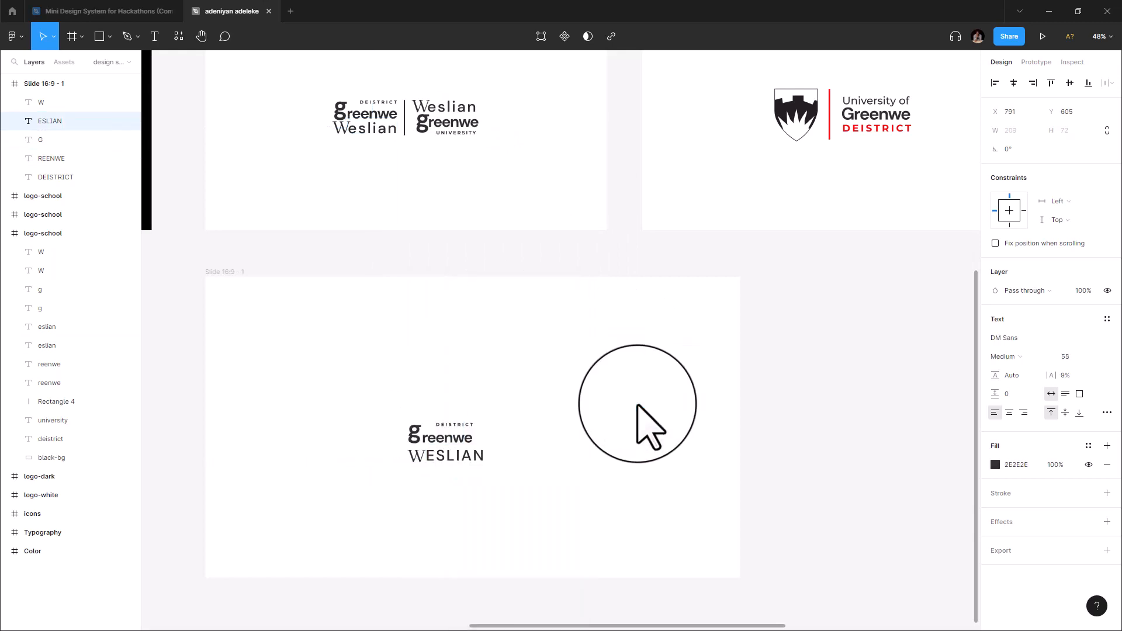
# - Set the letter case of the slide's ESLIAN text to lowercase in its type settings
pyautogui.click(1106, 413)
pyautogui.click(939, 564)
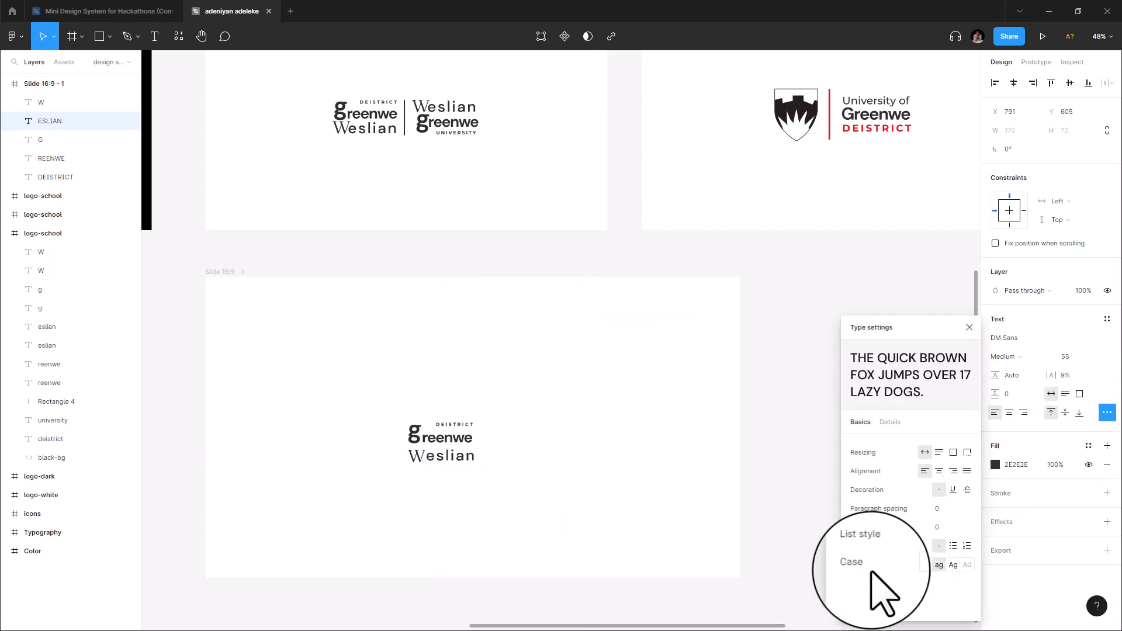
pyautogui.click(518, 467)
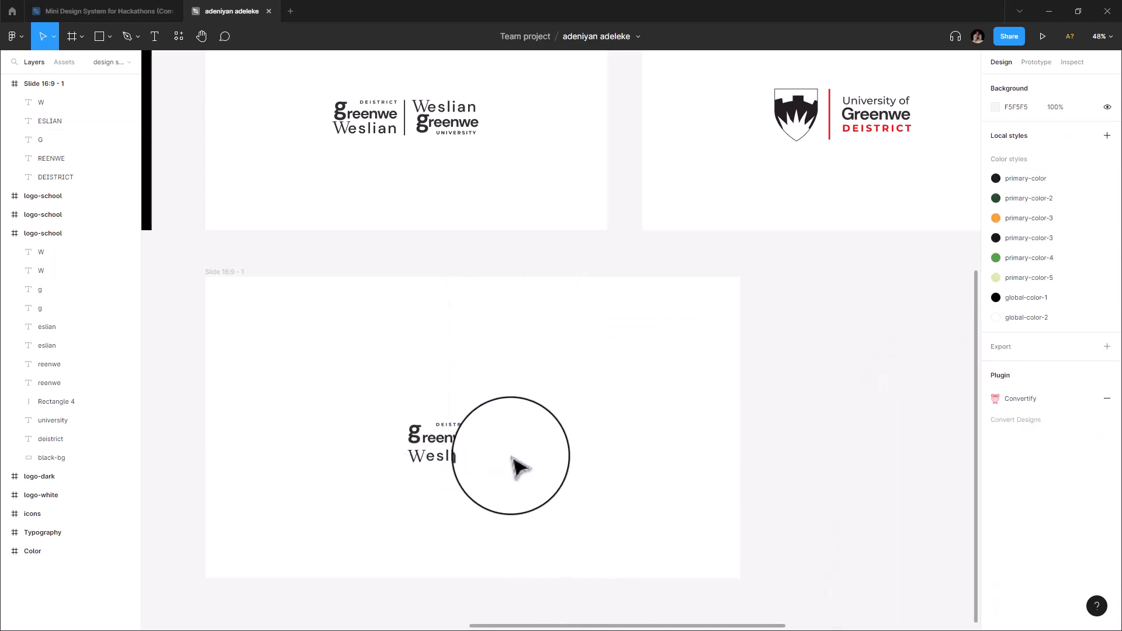
# - Lower the slide's eslian text to Y 610 to line up with the W, and move both up closer beneath greenwe
pyautogui.click(458, 458)
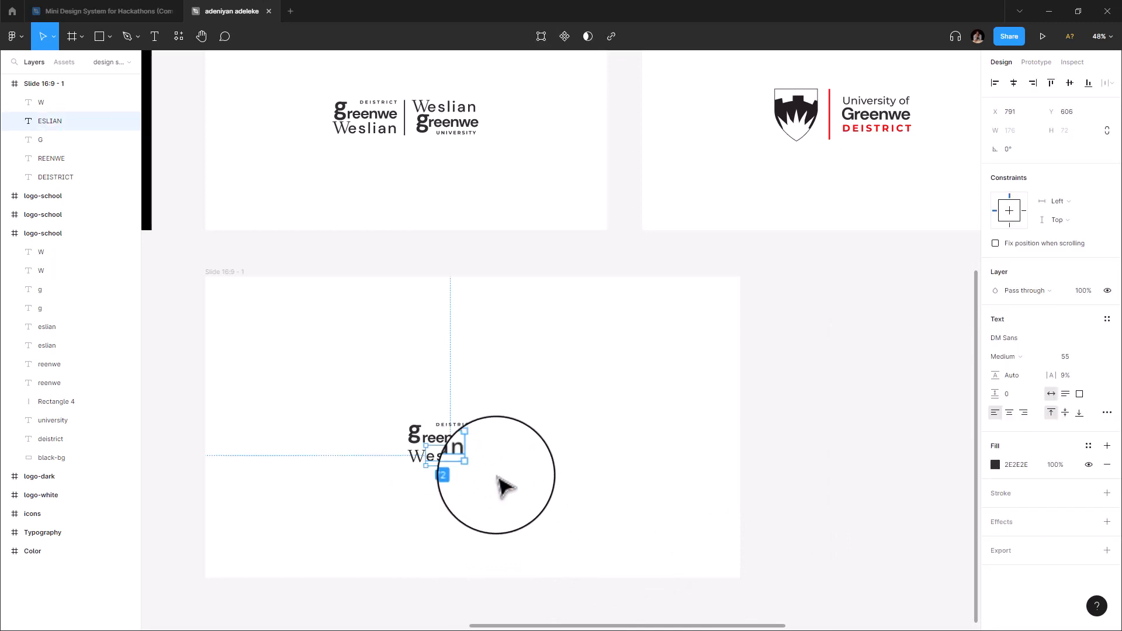
pyautogui.moveTo(498, 478); pyautogui.dragTo(418, 456)
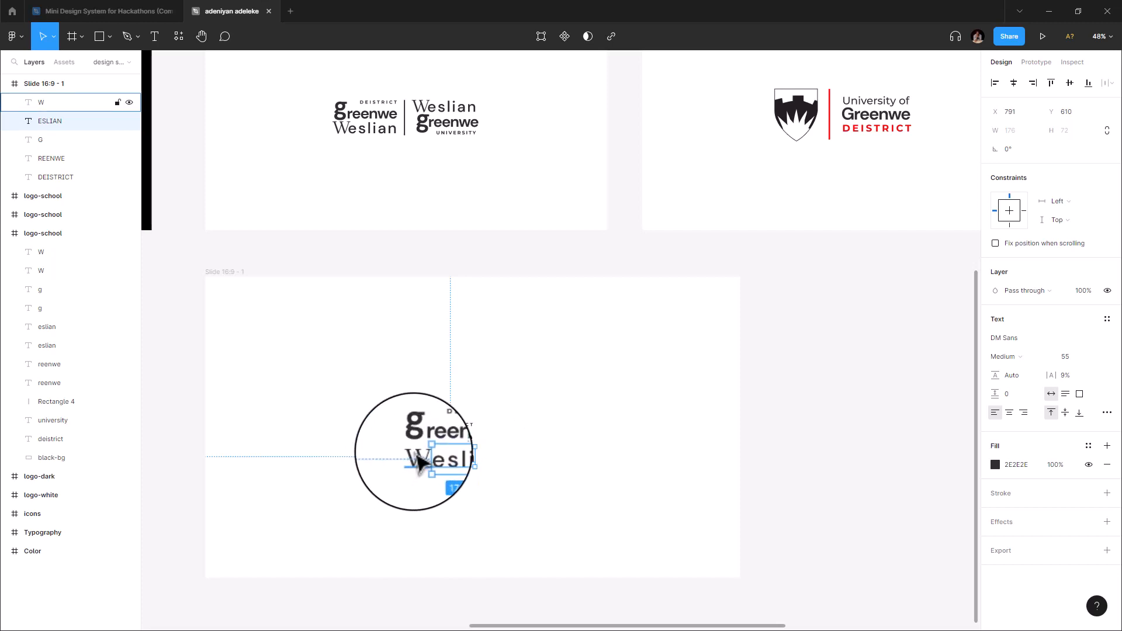
pyautogui.keyDown('shift'); pyautogui.click(416, 455); pyautogui.keyUp('shift')
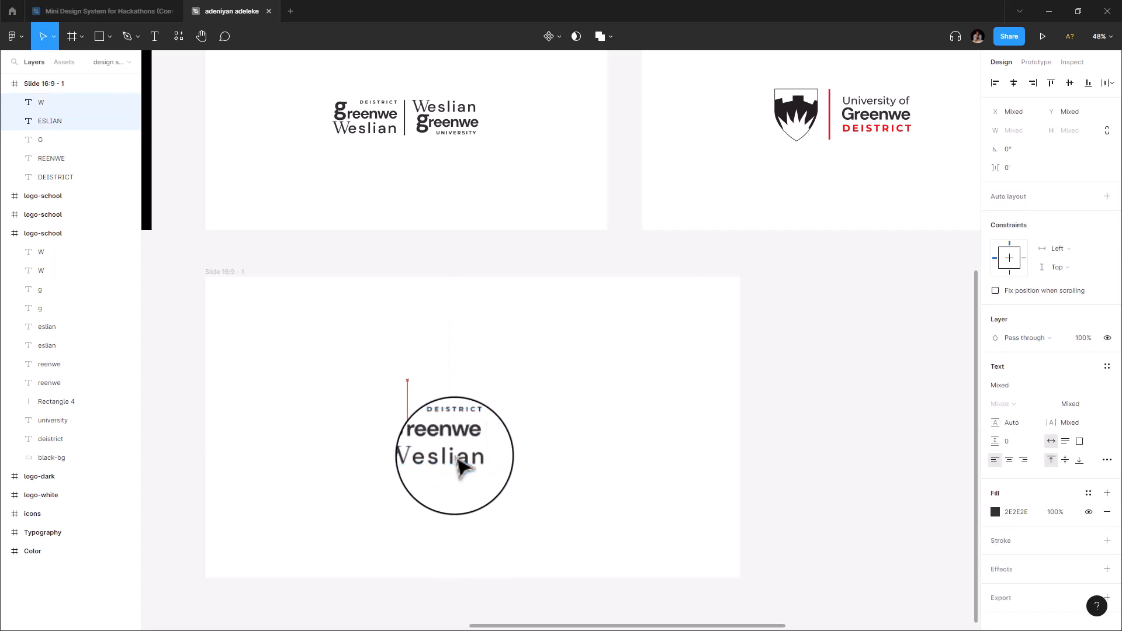
pyautogui.click(514, 472)
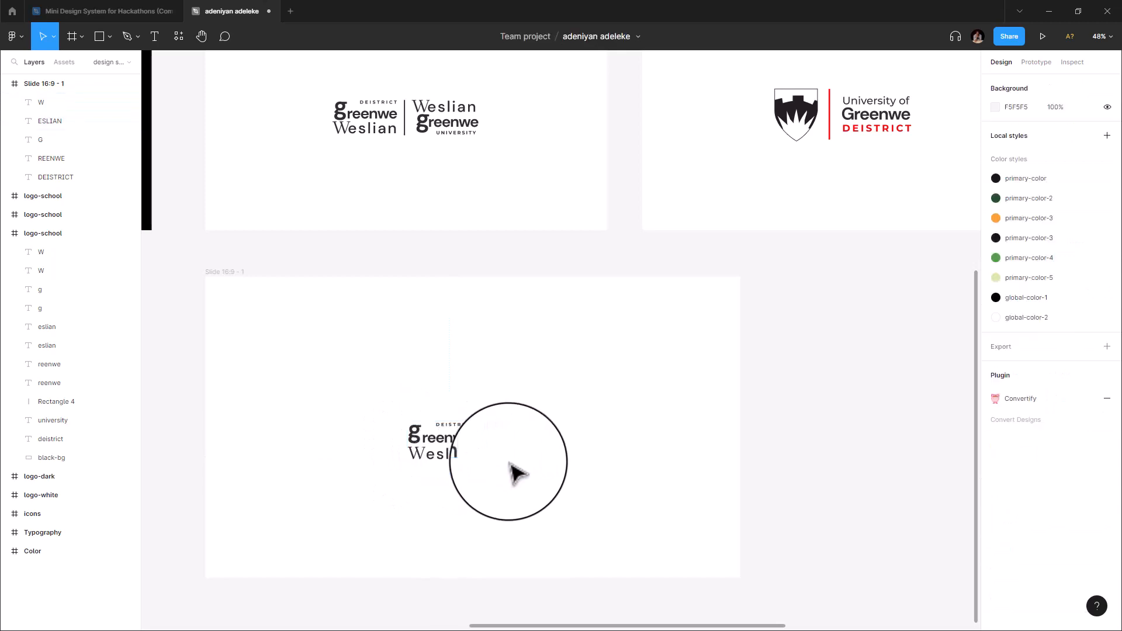
# - Check the reference logo's divider and draw a vertical rectangle about 26 × 147 beside the slide's logo text
pyautogui.click(411, 122)
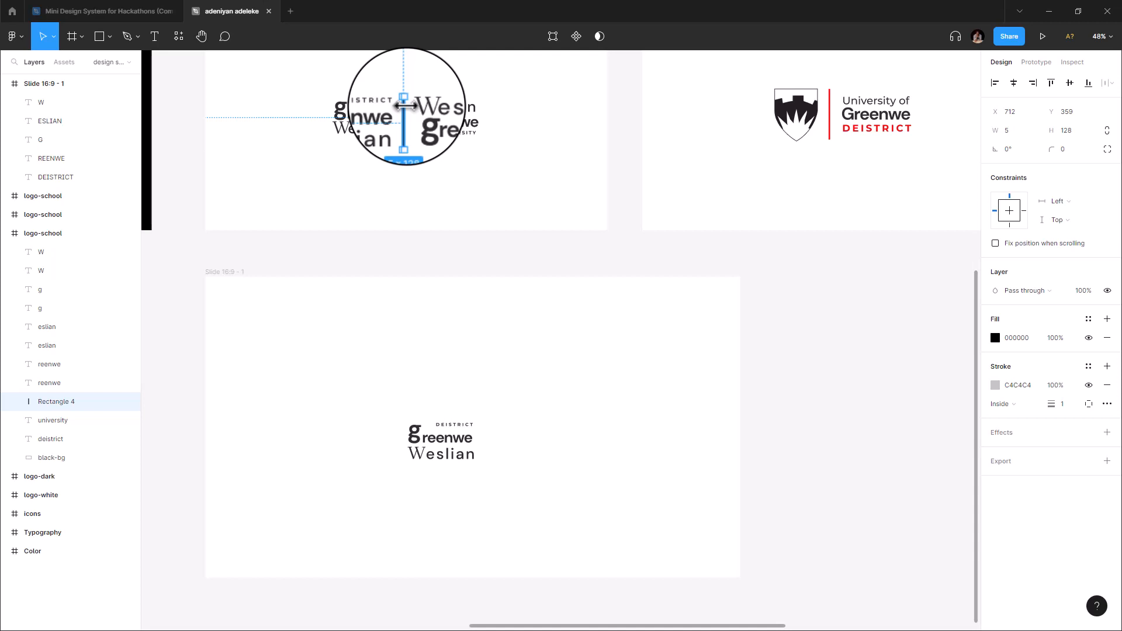
pyautogui.click(100, 38)
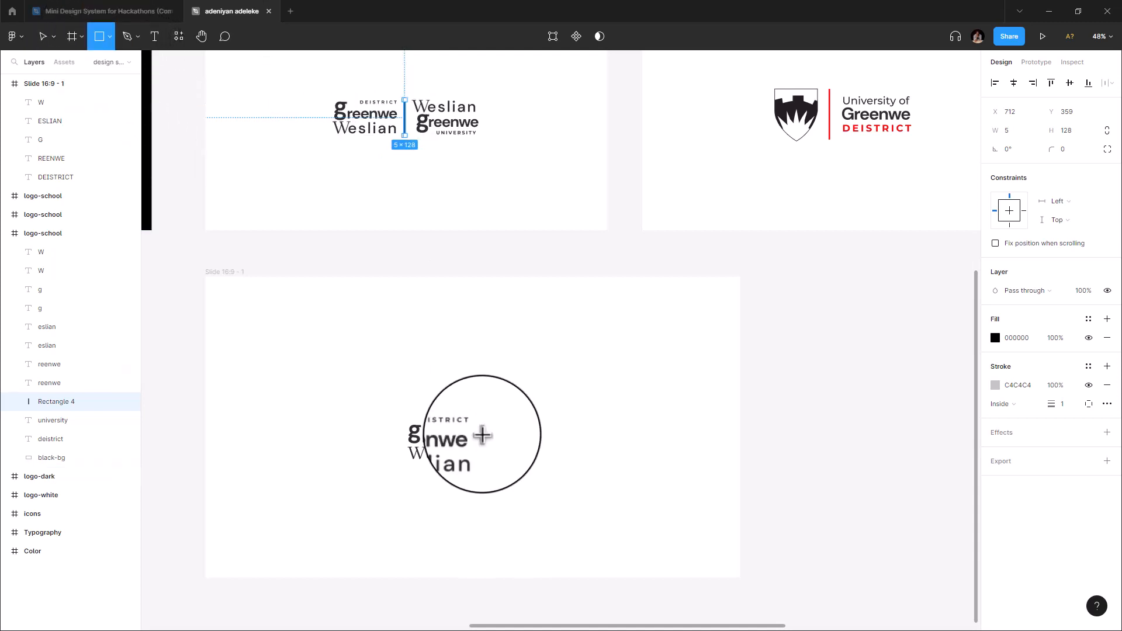
pyautogui.moveTo(479, 422); pyautogui.dragTo(486, 464)
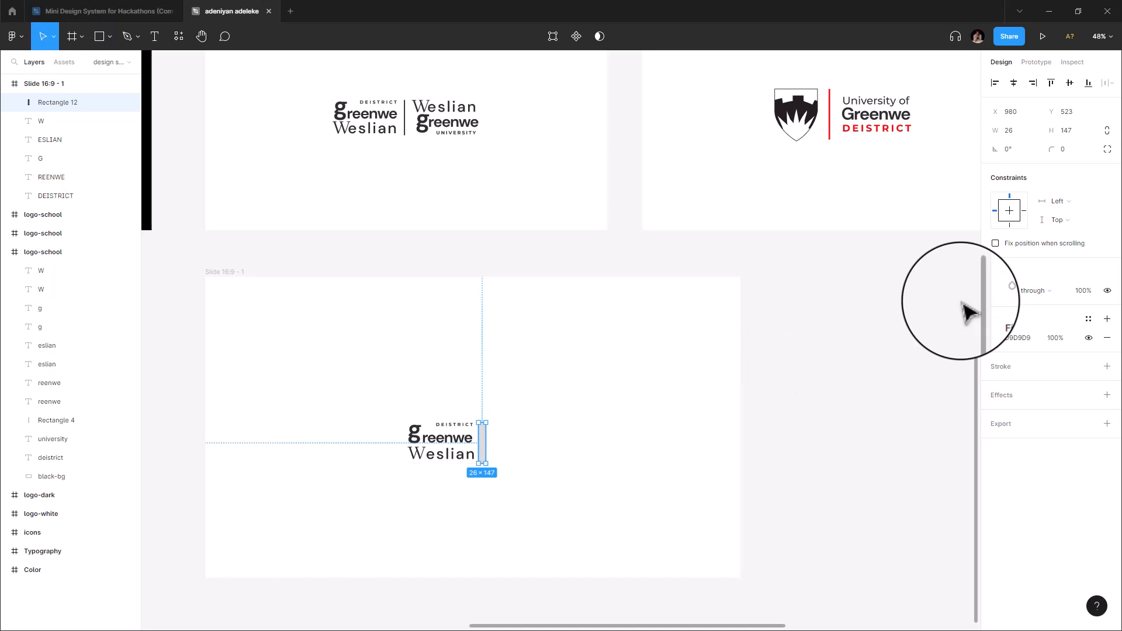
# - Set the new divider rectangle's height to 128 and its width to 5
pyautogui.click(1068, 130)
pyautogui.write('12')
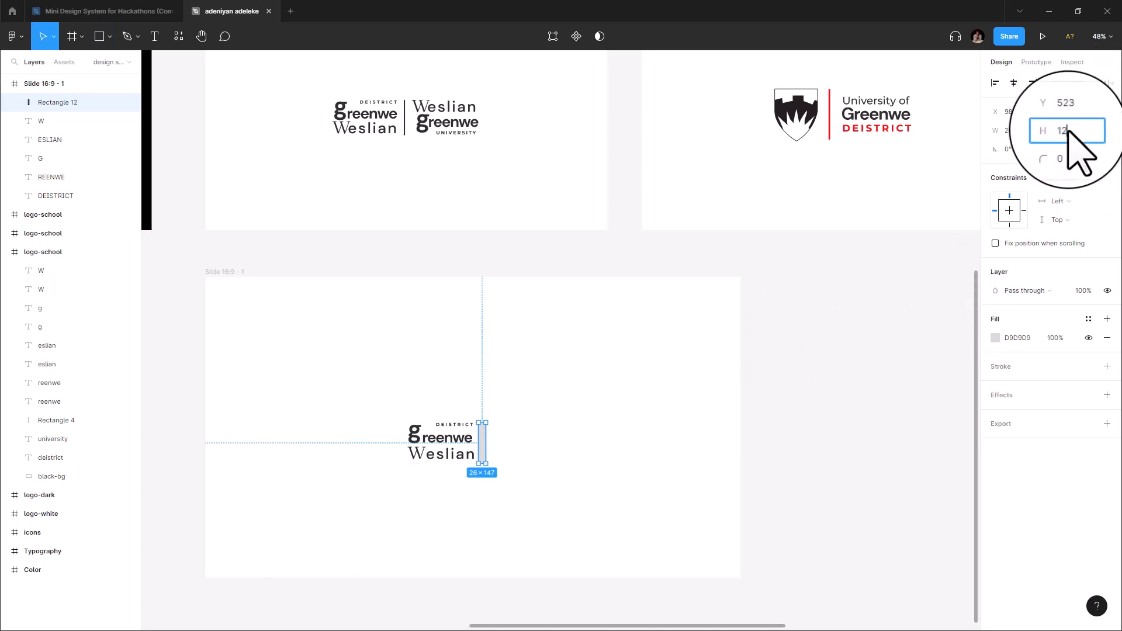
pyautogui.write('8')
pyautogui.click(1023, 132)
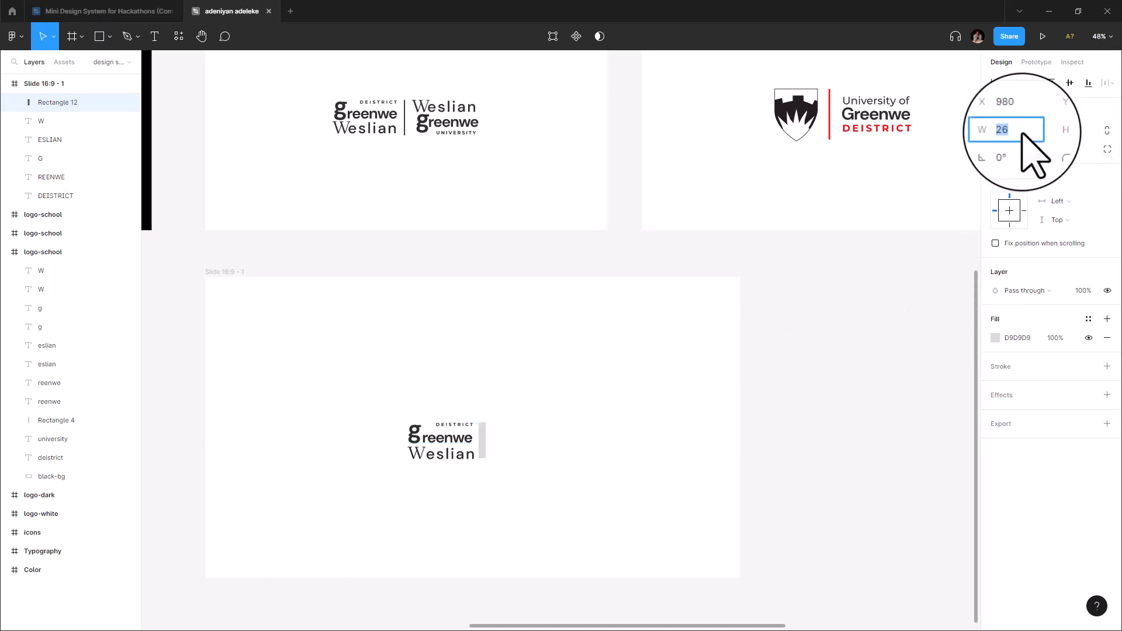
pyautogui.write('5')
pyautogui.press('Return')
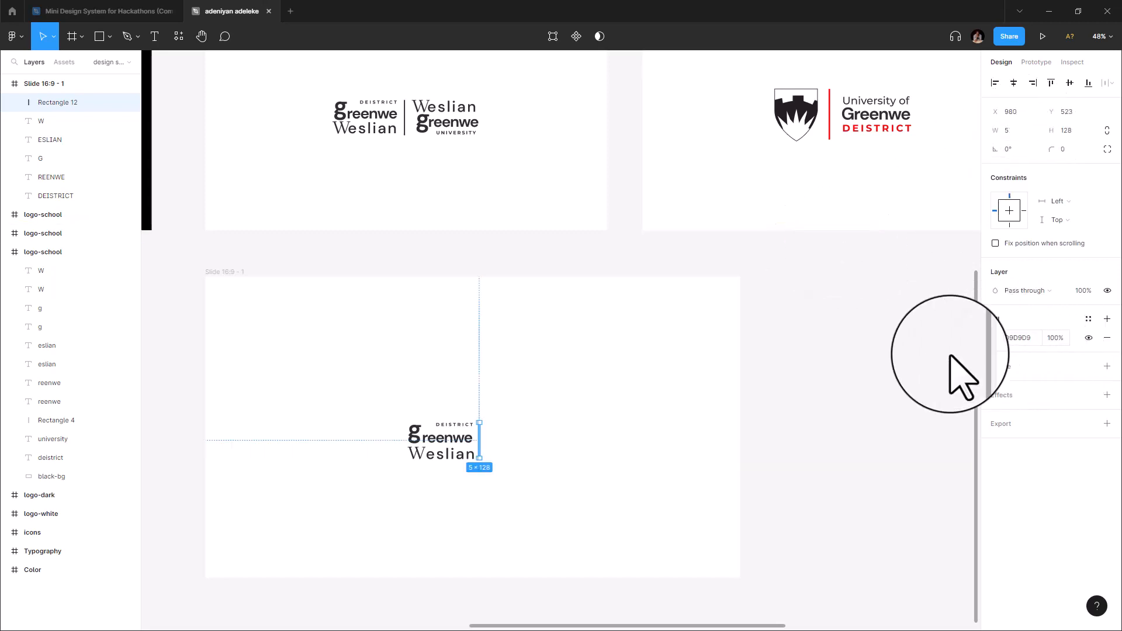
# - Fill the divider rectangle with the dark colour 2E2E2E sampled from the slide's g
pyautogui.click(996, 339)
pyautogui.click(857, 501)
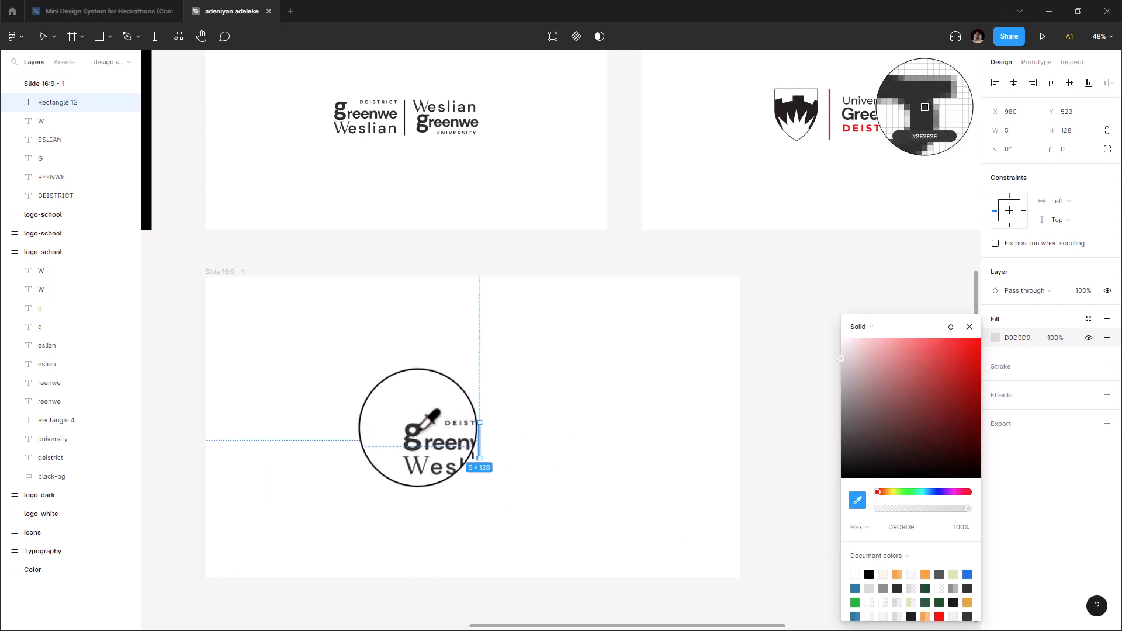
pyautogui.click(417, 431)
pyautogui.click(538, 462)
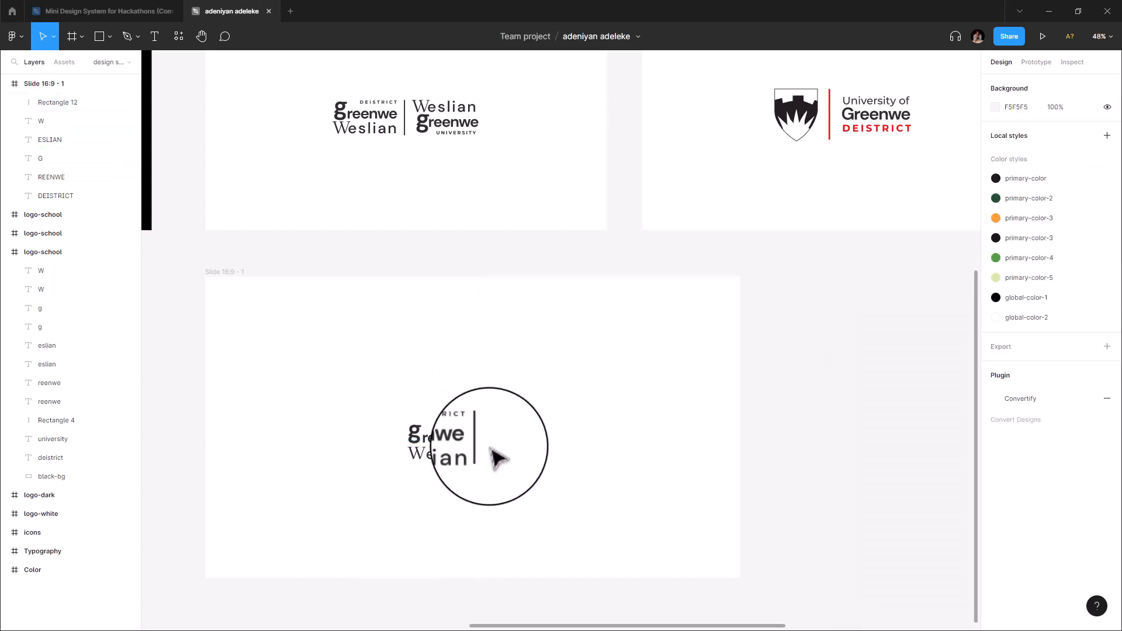
# - Reposition the divider rectangle to X 978, Y 526, lined up beside the three rows of logo text
pyautogui.click(483, 445)
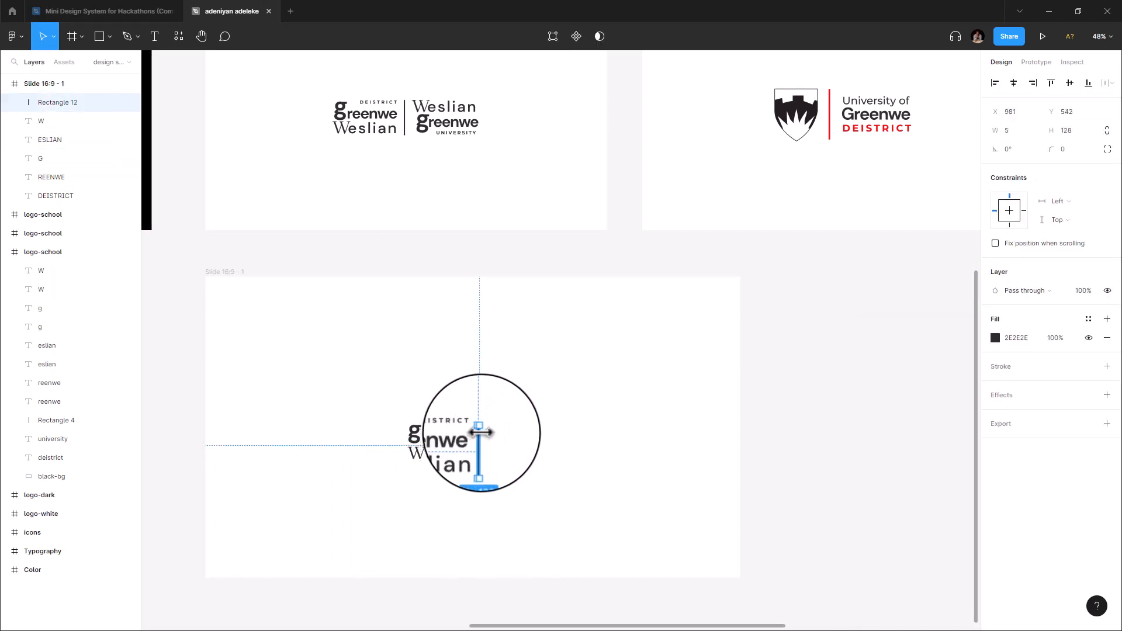
pyautogui.moveTo(481, 433); pyautogui.dragTo(526, 443)
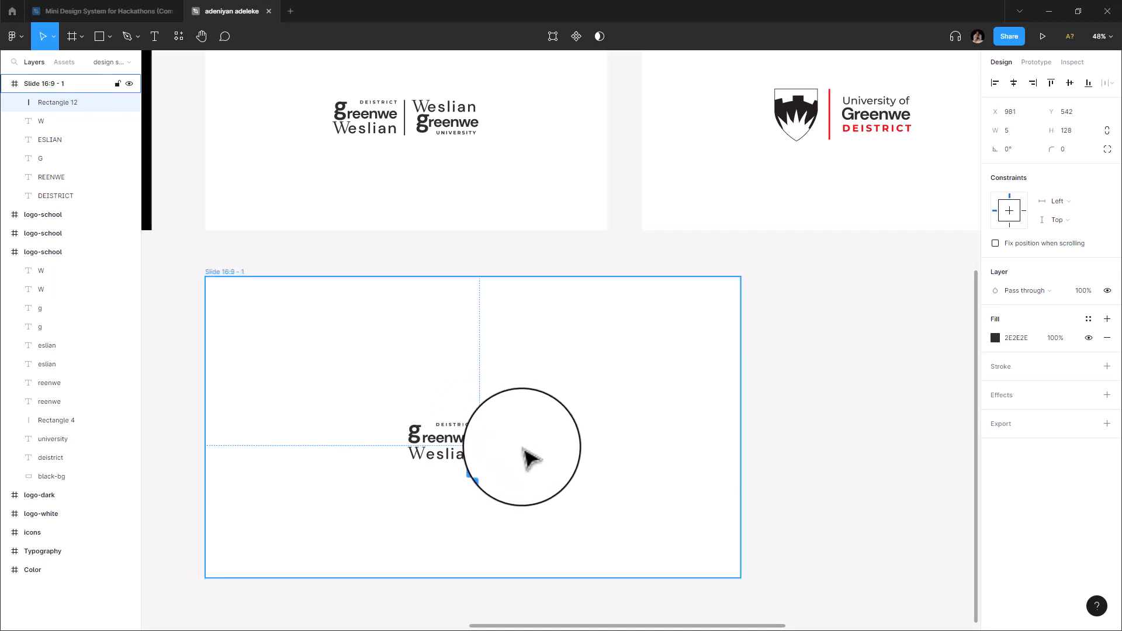
pyautogui.click(529, 457)
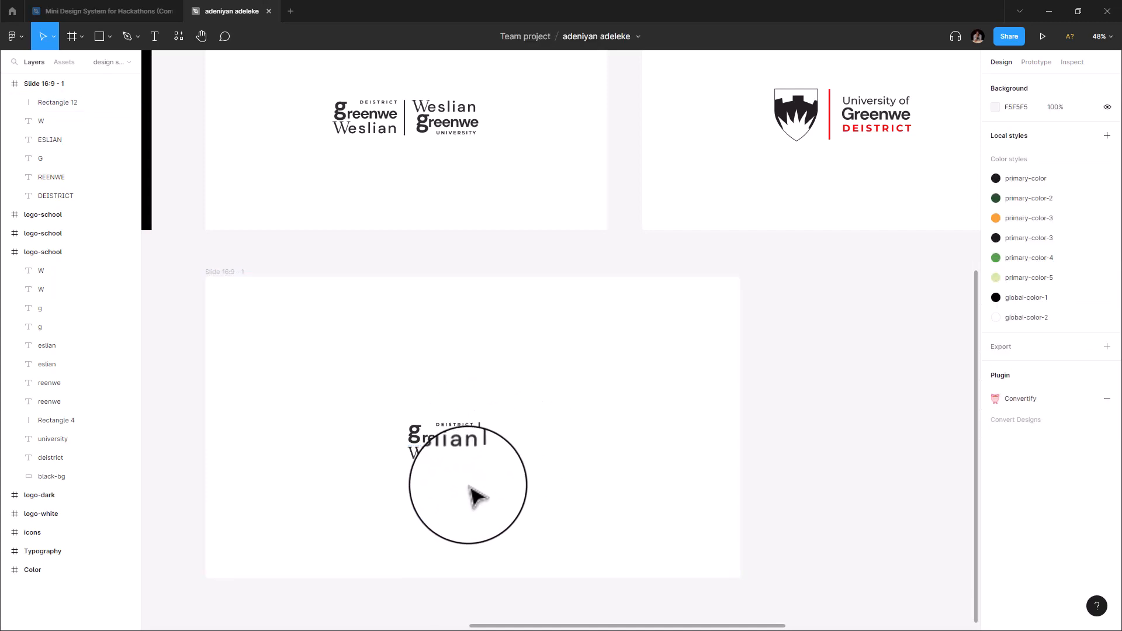
pyautogui.scroll(2, 463, 490)
pyautogui.scroll(3, 465, 484)
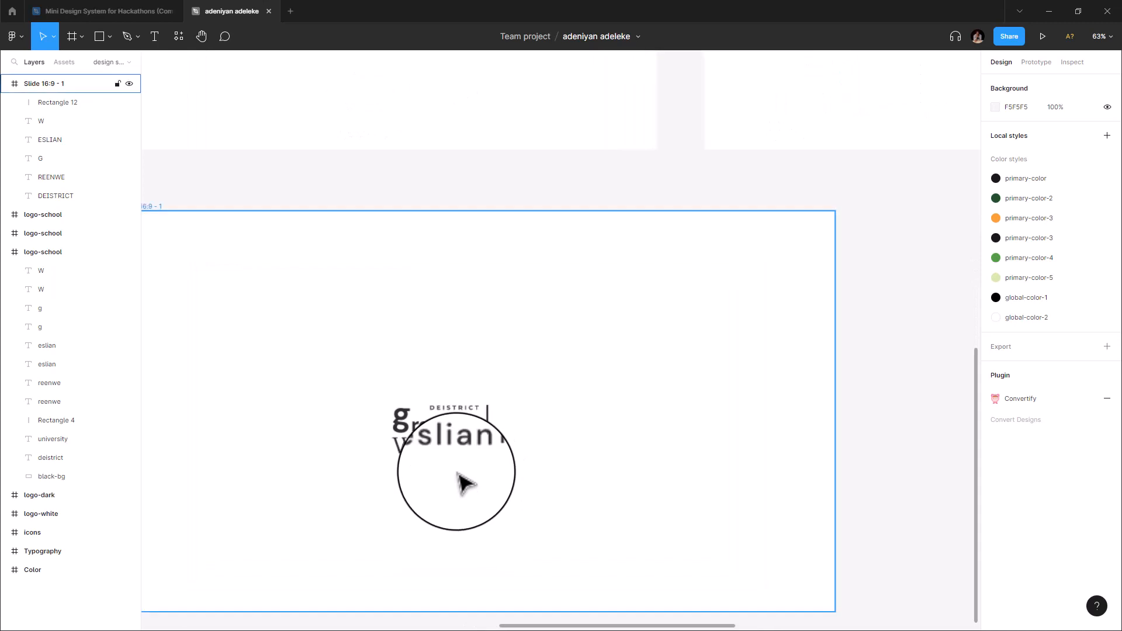
pyautogui.scroll(3, 490, 462)
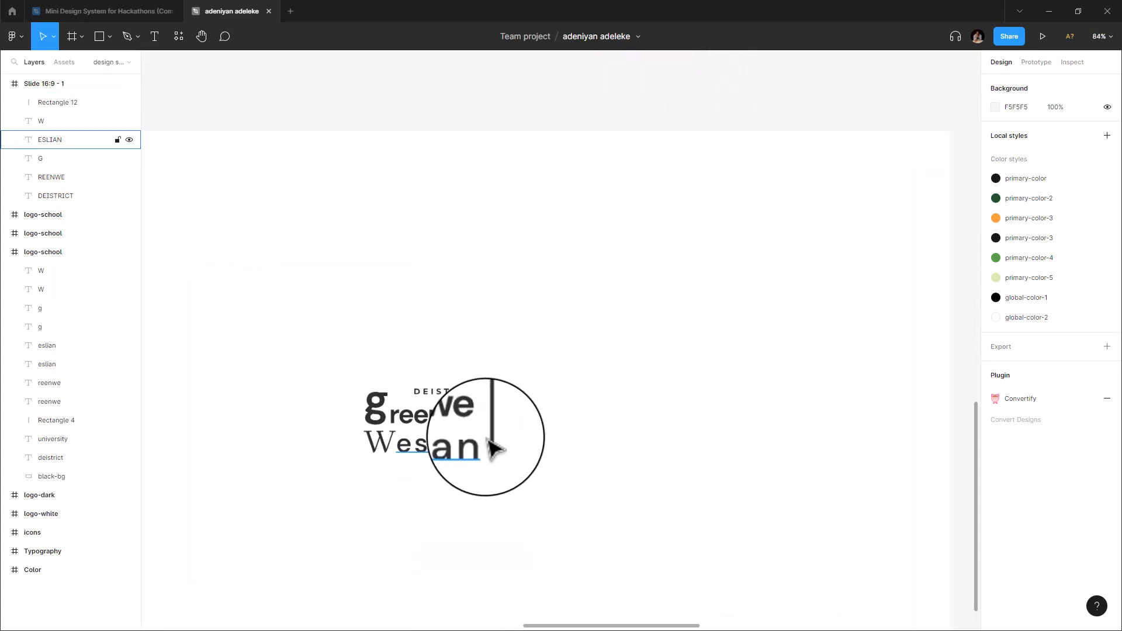
pyautogui.click(491, 446)
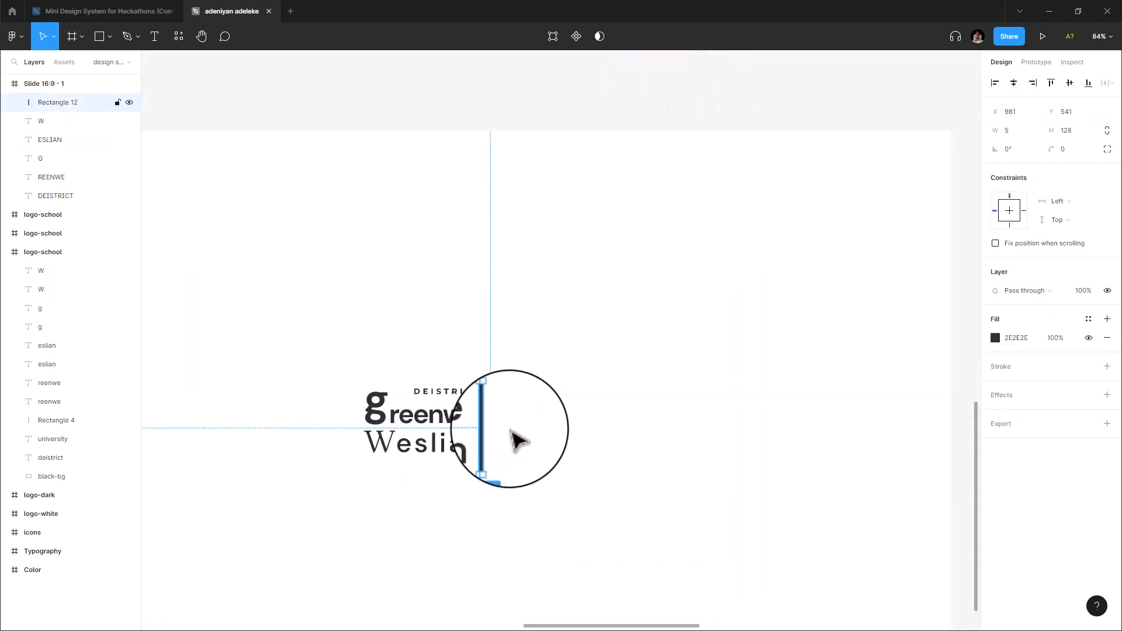
pyautogui.moveTo(518, 428); pyautogui.dragTo(518, 428)
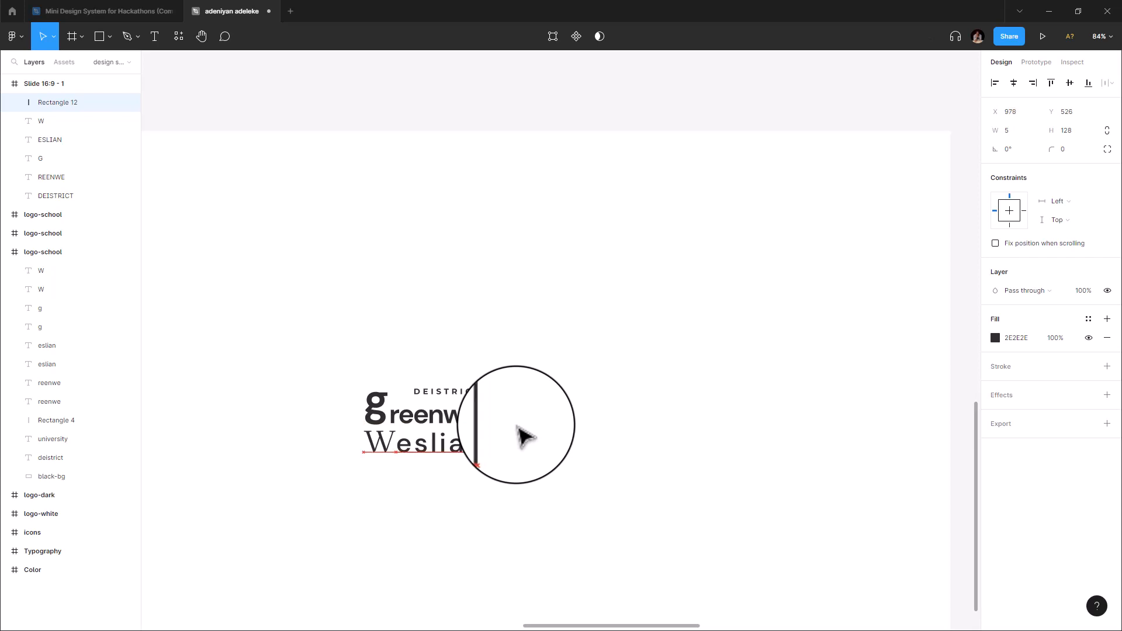
pyautogui.click(523, 437)
# - Group the slide's W and ESLIAN text layers
pyautogui.scroll(-3, 438, 538)
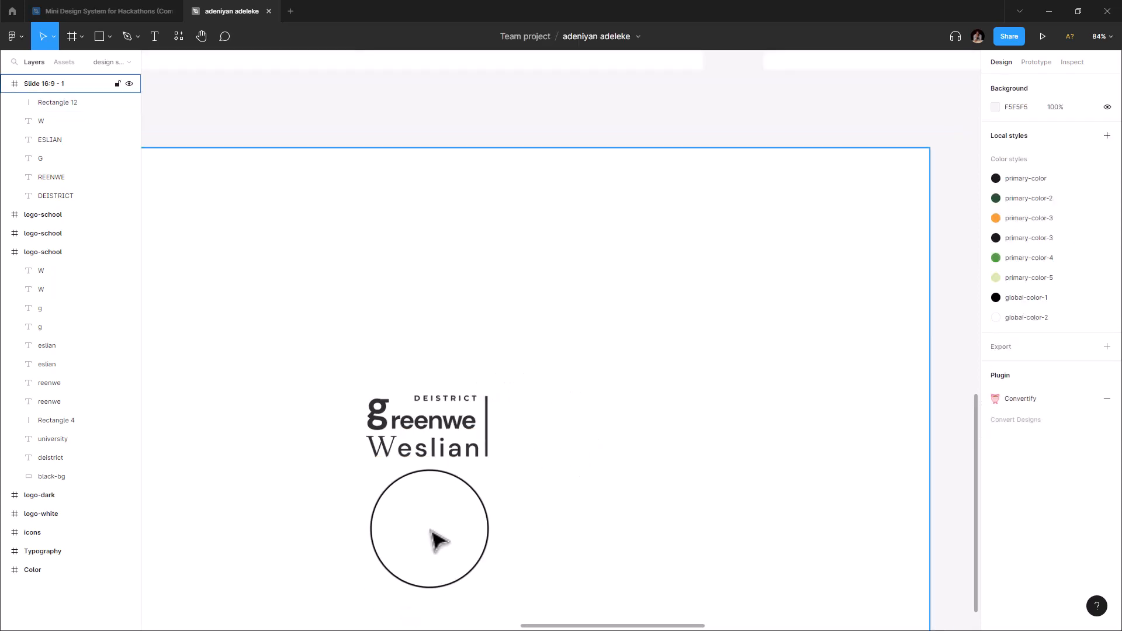
pyautogui.scroll(-2, 556, 484)
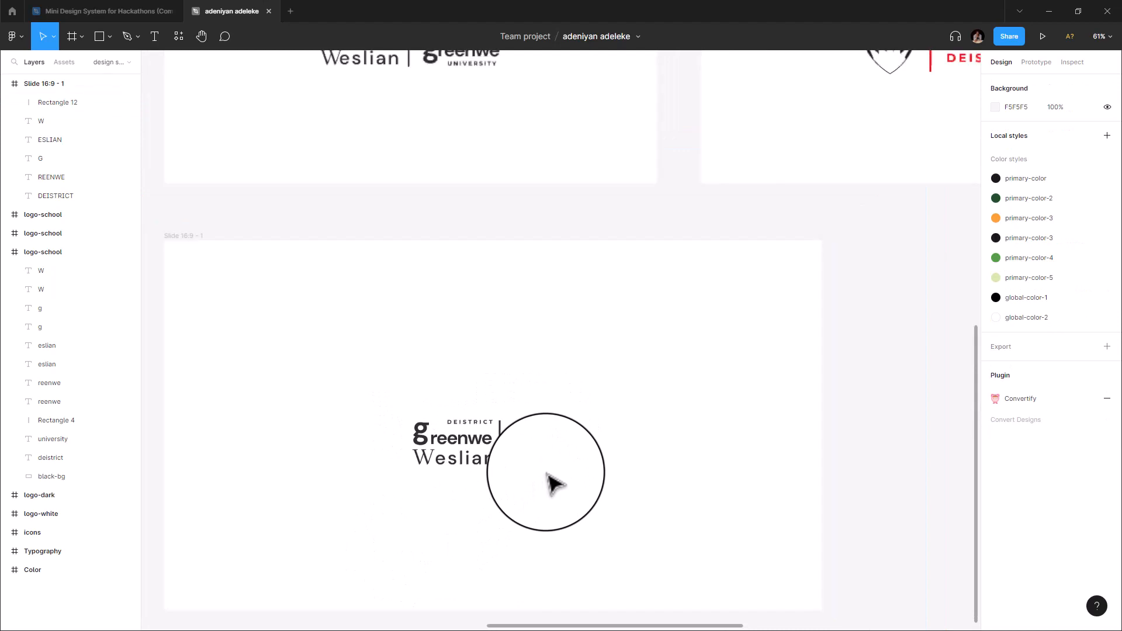
pyautogui.scroll(-2, 555, 484)
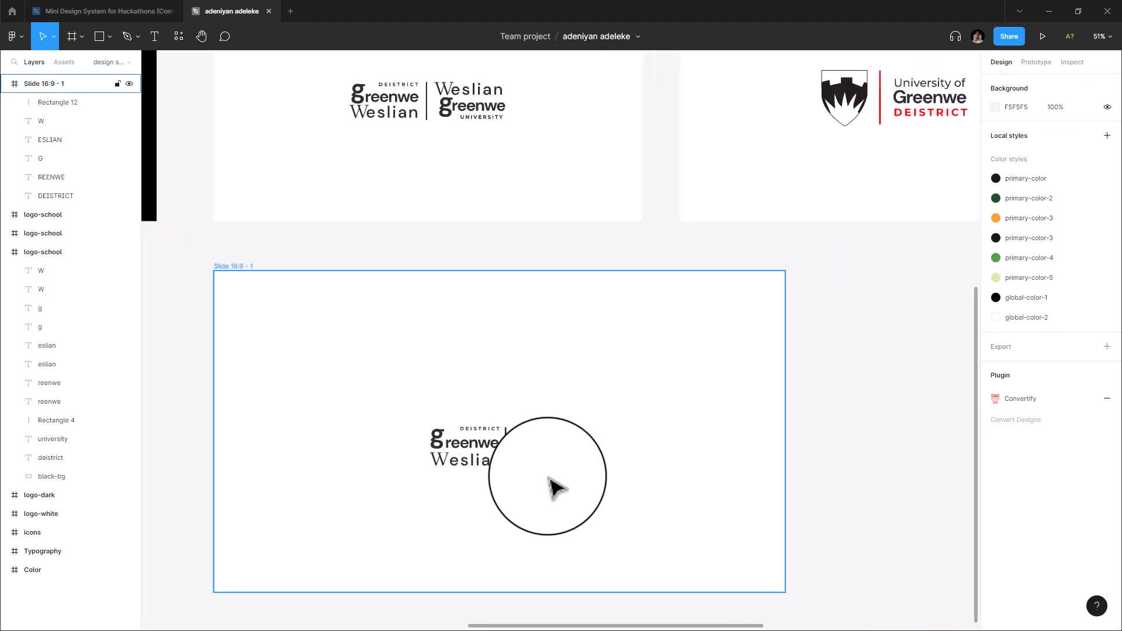
pyautogui.click(440, 464)
pyautogui.keyDown('shift'); pyautogui.click(469, 464); pyautogui.keyUp('shift')
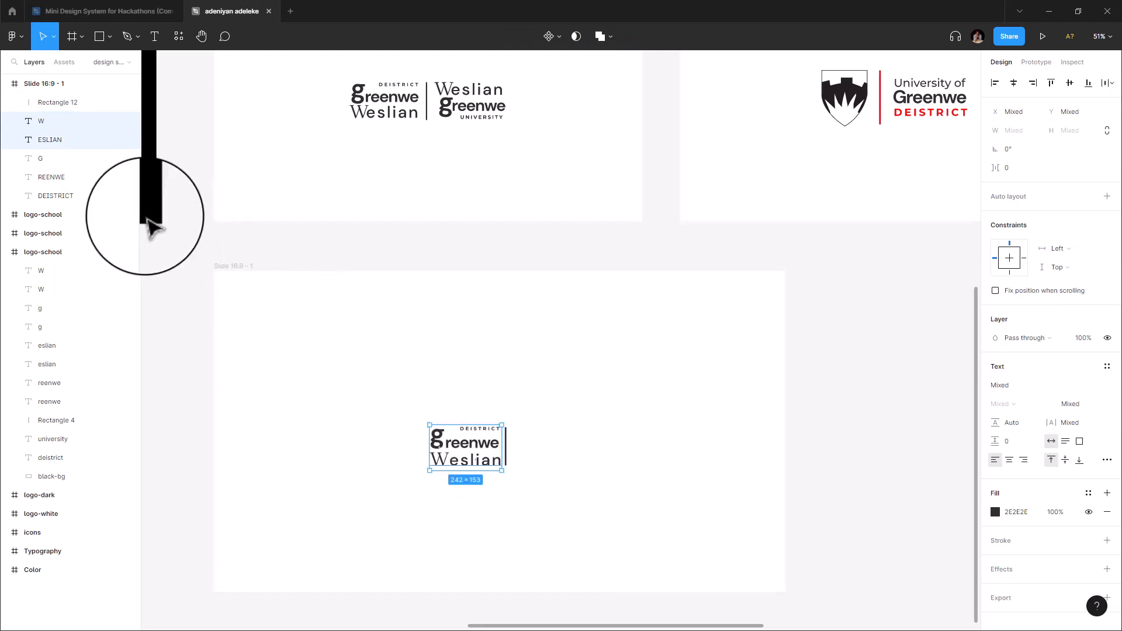
pyautogui.rightClick(67, 133)
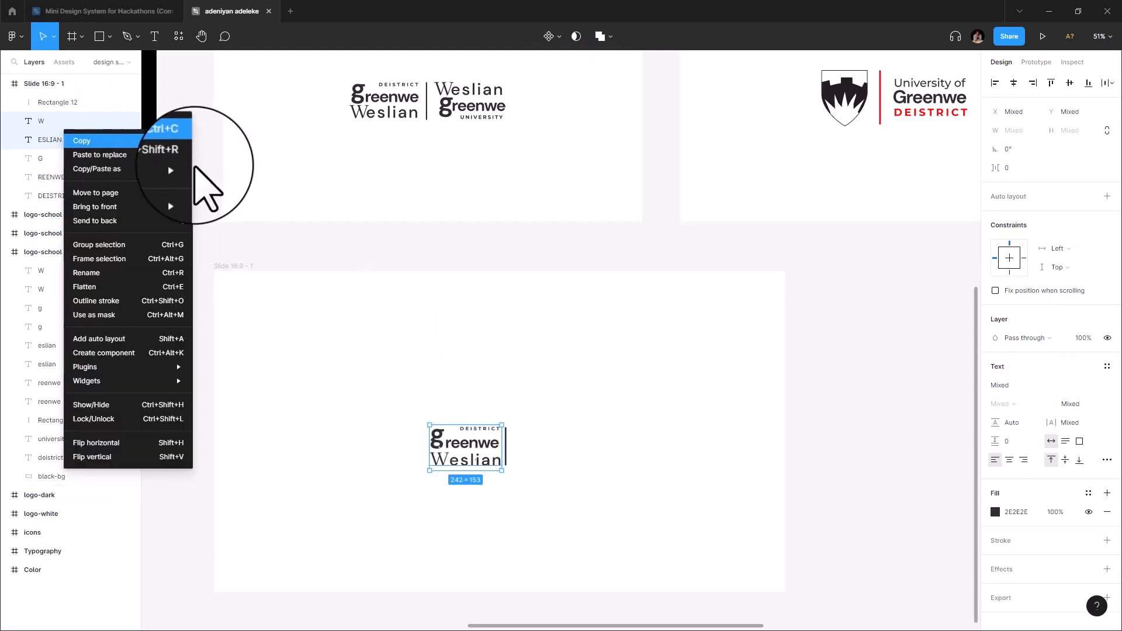
pyautogui.click(117, 244)
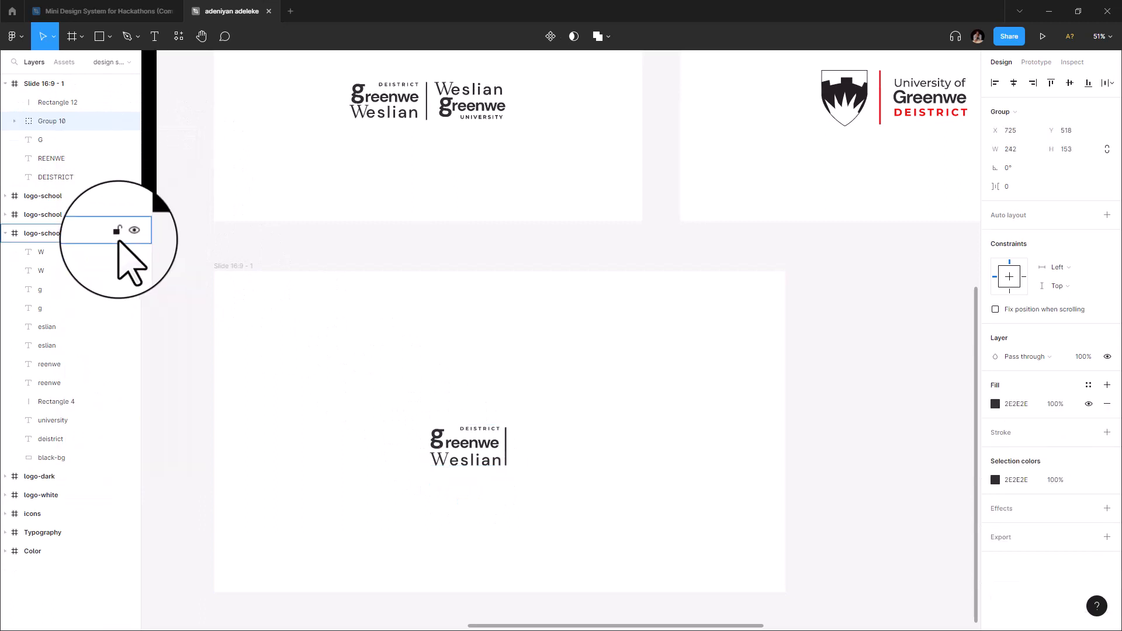
# - Rename the new W and ESLIAN group as 2
pyautogui.click(56, 121)
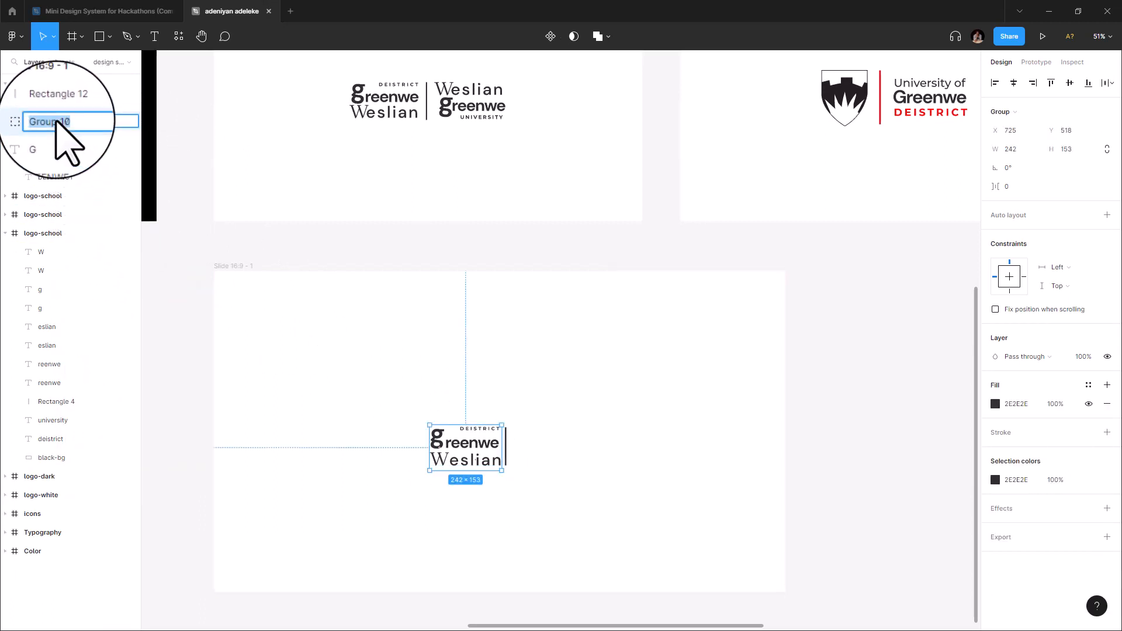
pyautogui.write('2')
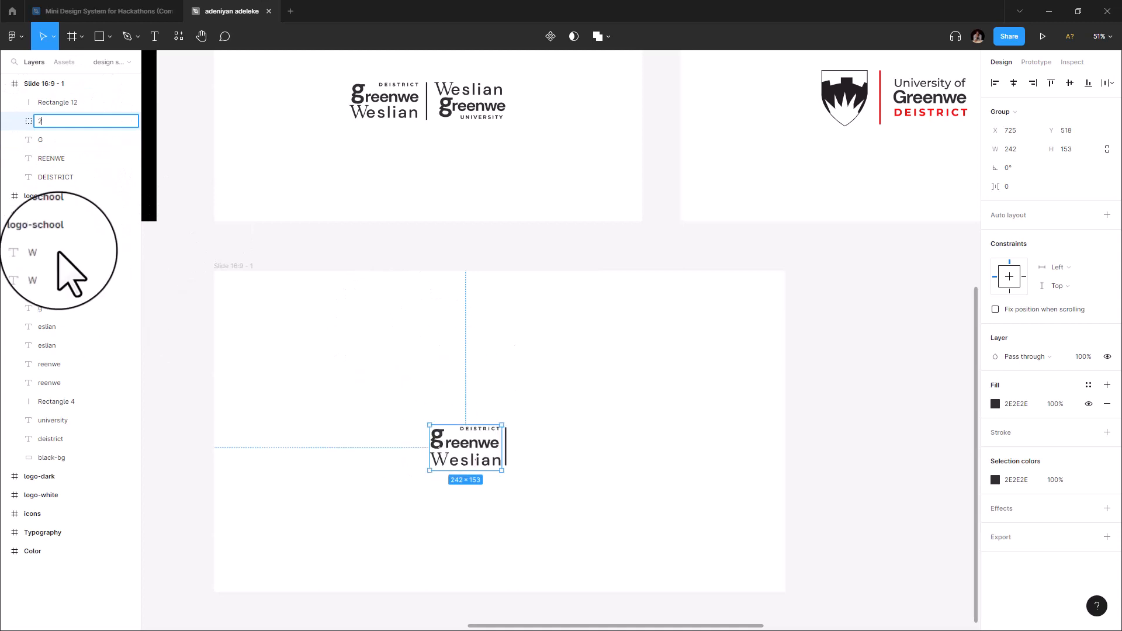
pyautogui.click(59, 140)
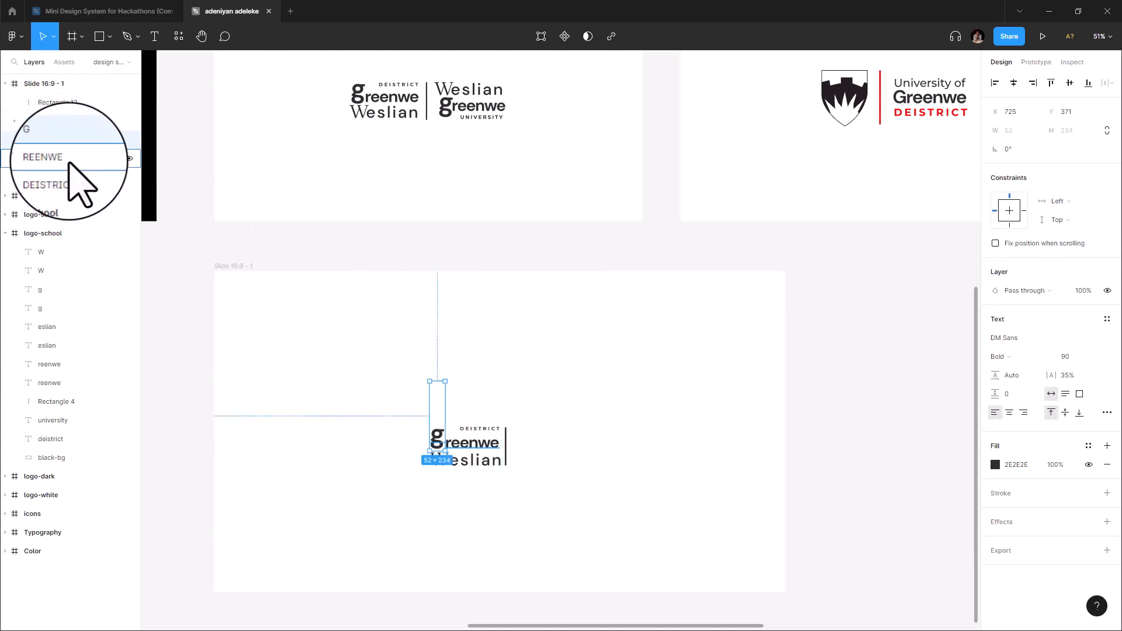
# - Group the slide's G and REENWE text layers and rename the new group as 3
pyautogui.keyDown('shift'); pyautogui.click(69, 162); pyautogui.keyUp('shift')
pyautogui.rightClick(68, 160)
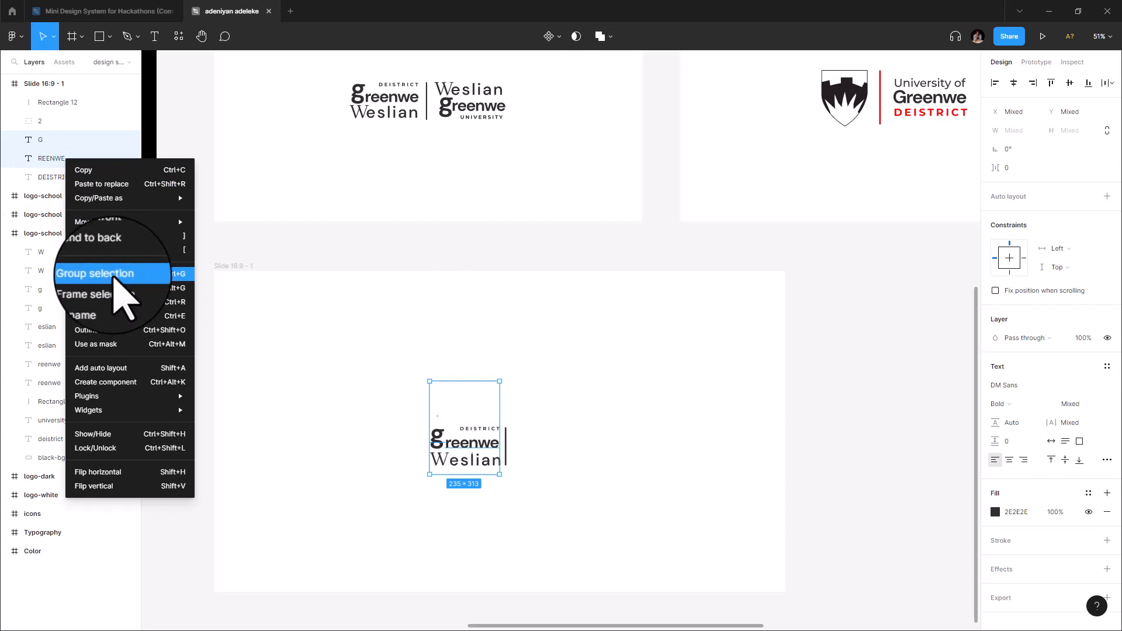
pyautogui.click(111, 273)
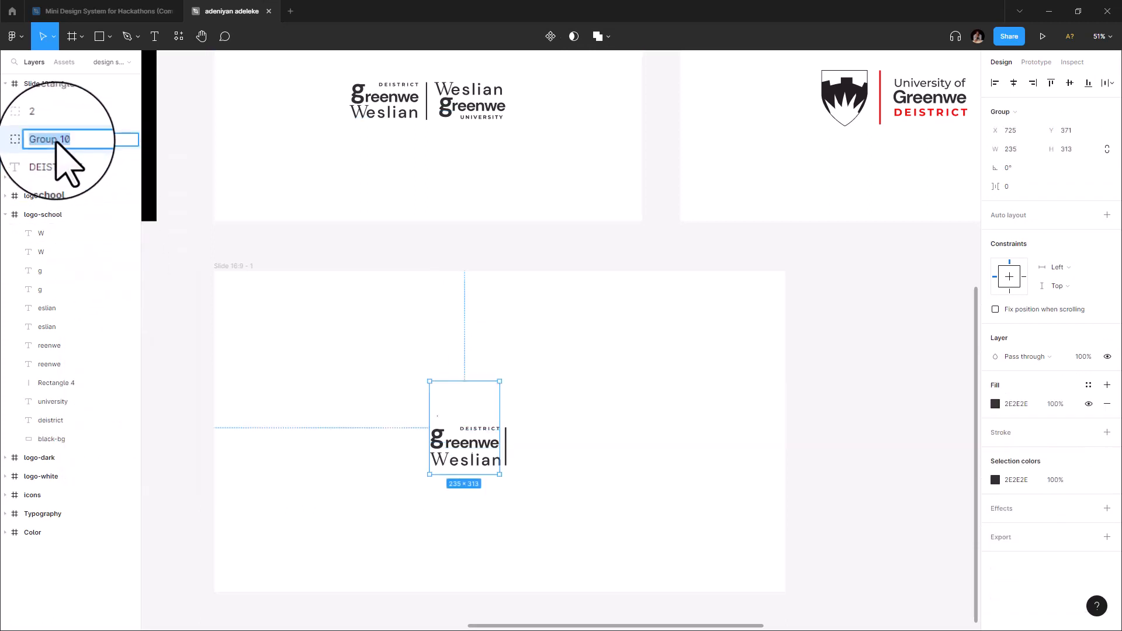
pyautogui.write('3')
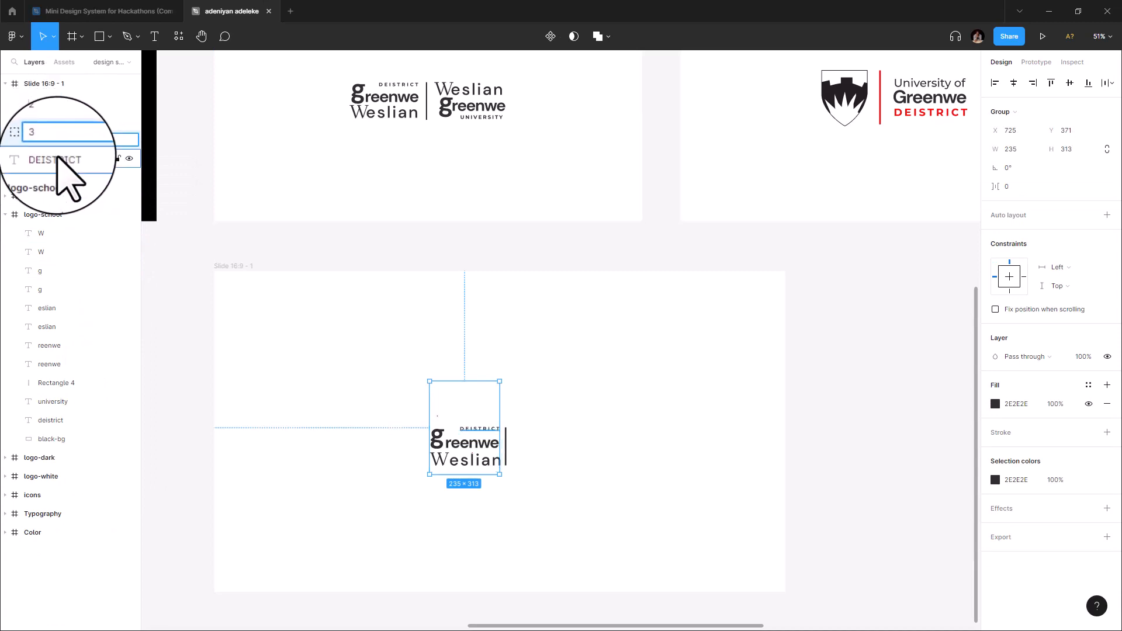
# - Reorder the slide's layers so that the DEISTRICT text sits above group 2
pyautogui.click(59, 158)
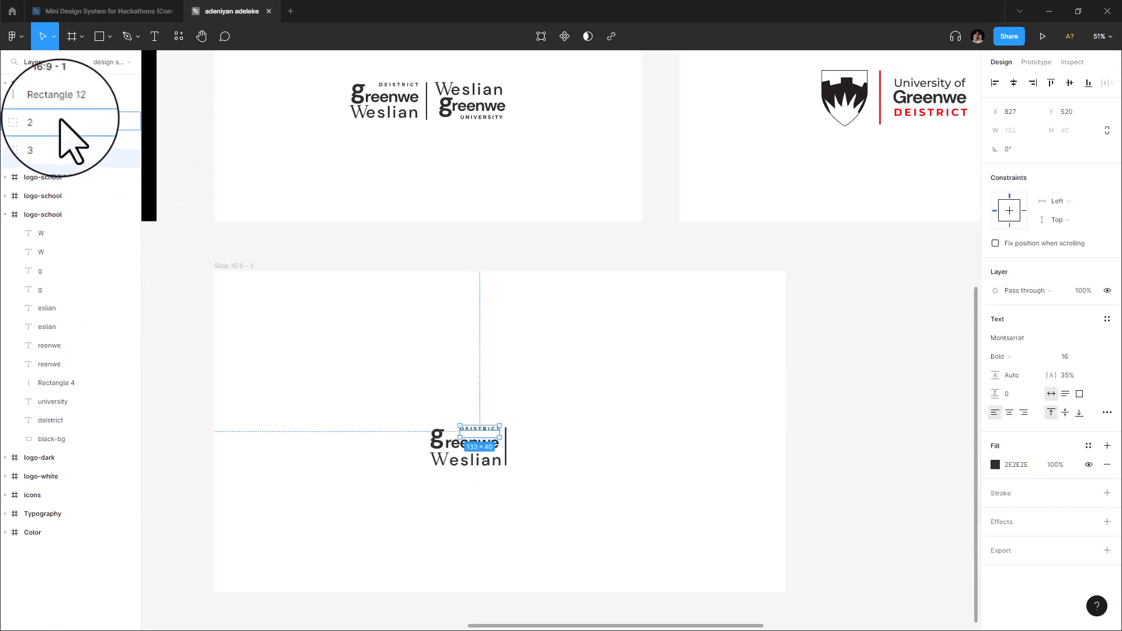
pyautogui.moveTo(61, 114); pyautogui.dragTo(64, 116)
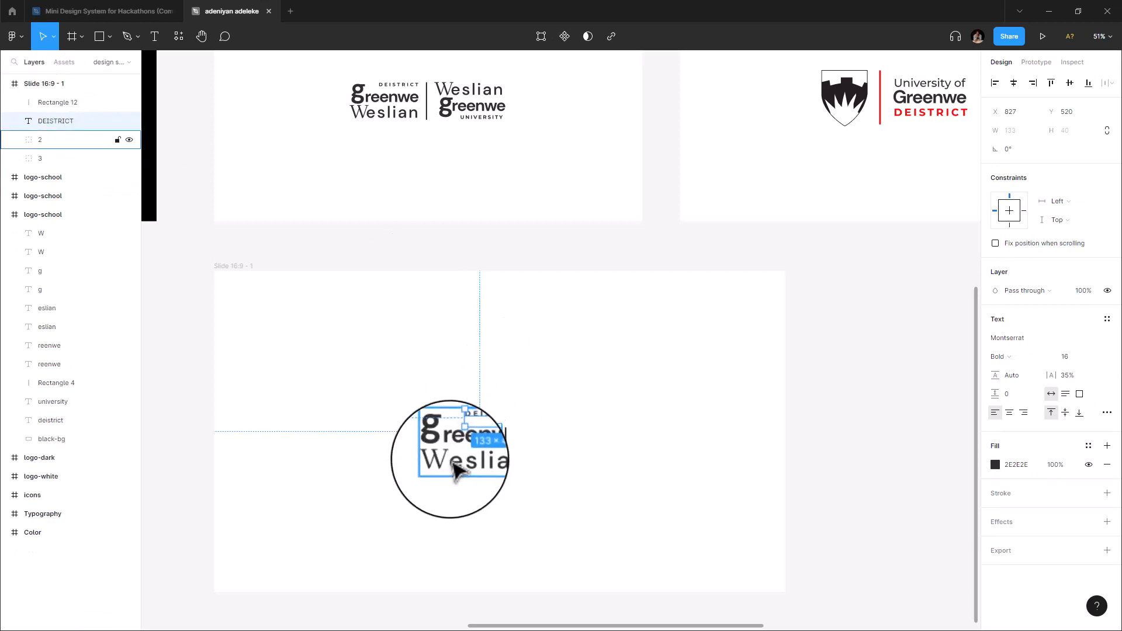
pyautogui.press('Escape')
# - Duplicate the greenwe group 3 and place the copy on the opposite side of the divider at about X 1001, Y 420
pyautogui.click(480, 473)
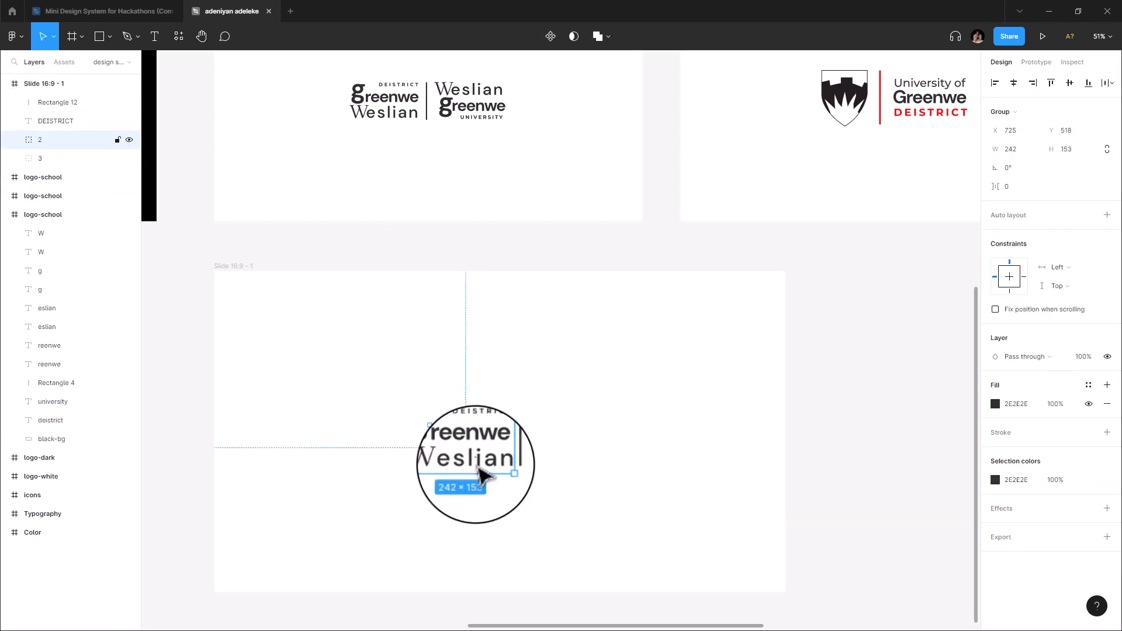
pyautogui.keyDown('shift'); pyautogui.click(61, 156); pyautogui.keyUp('shift')
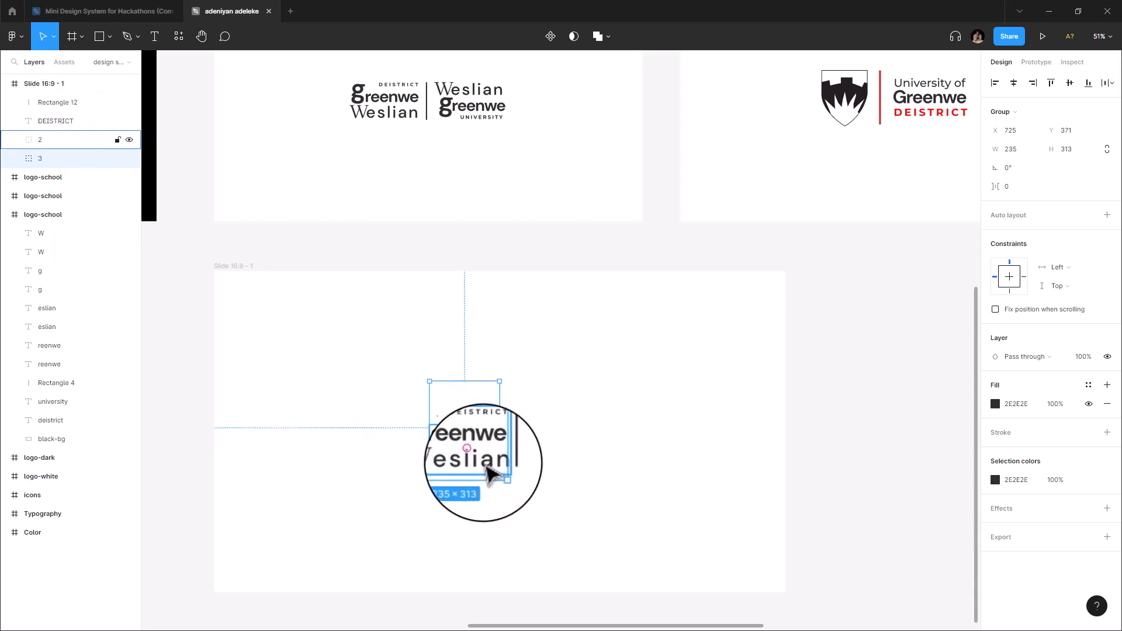
pyautogui.moveTo(491, 475); pyautogui.dragTo(566, 479)
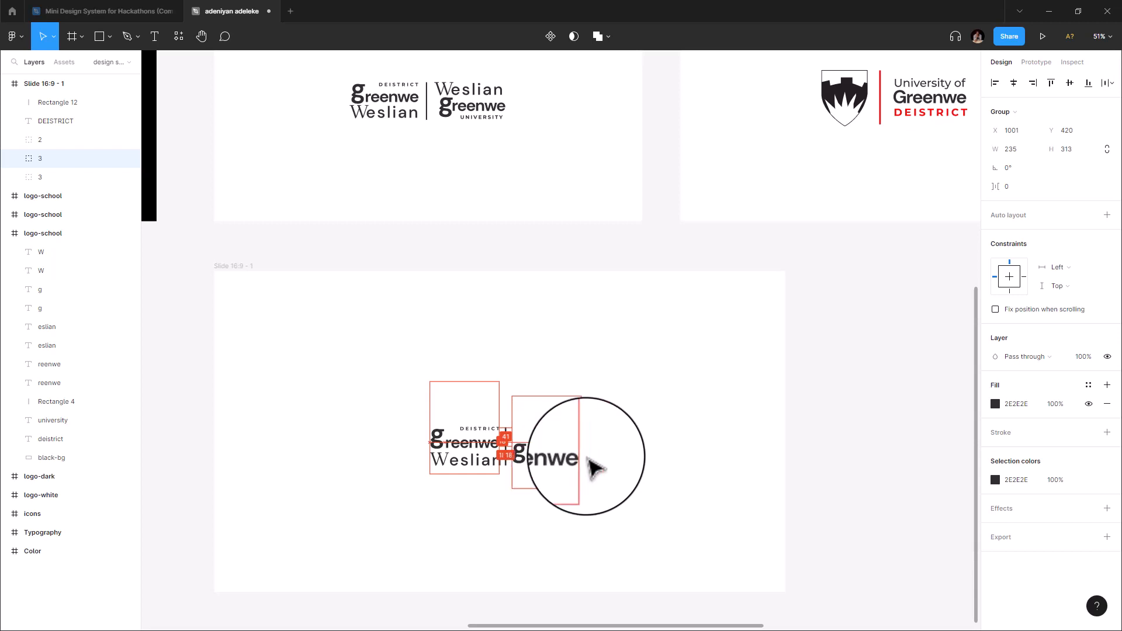
pyautogui.click(599, 451)
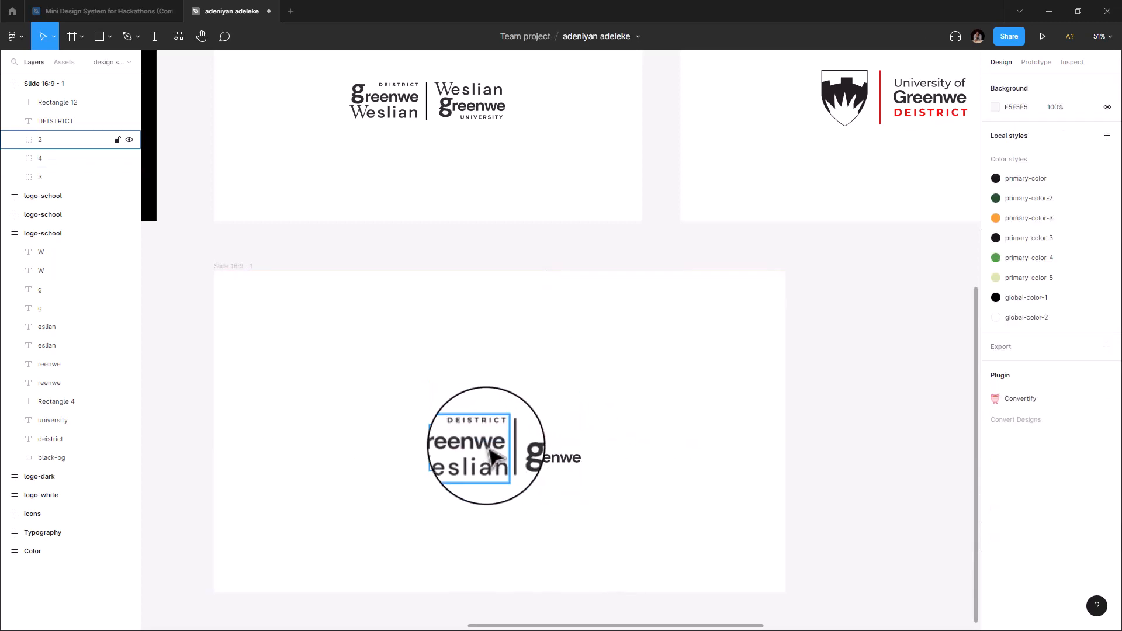
# - Duplicate the Weslian group 2 and place the copy above the copied greenwe at X 1001, Y 436
pyautogui.click(64, 146)
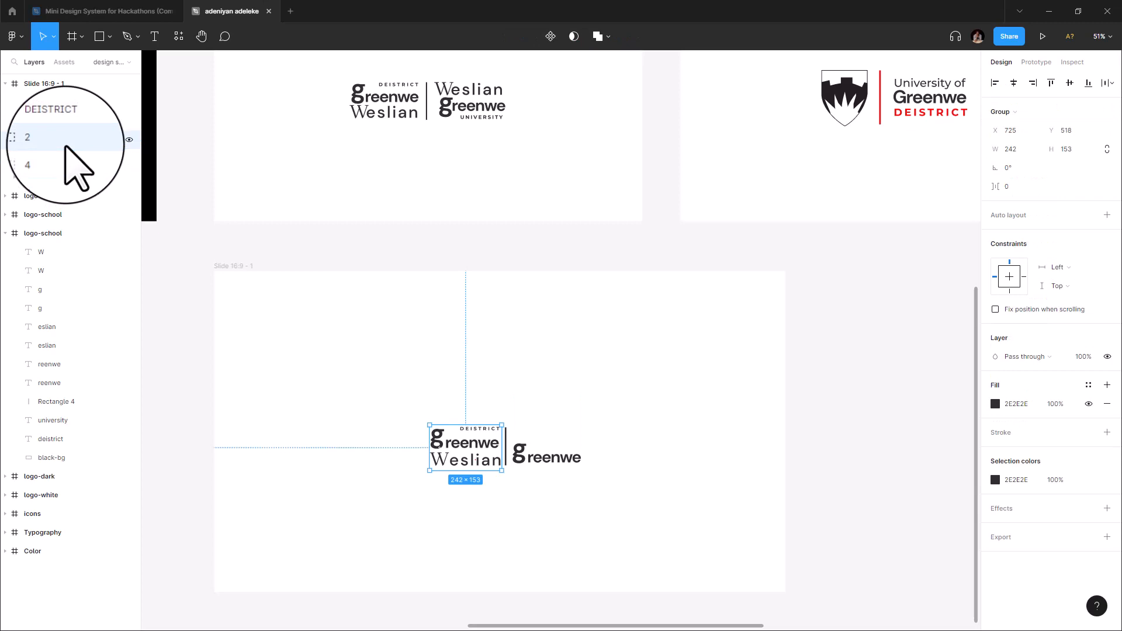
pyautogui.click(129, 140)
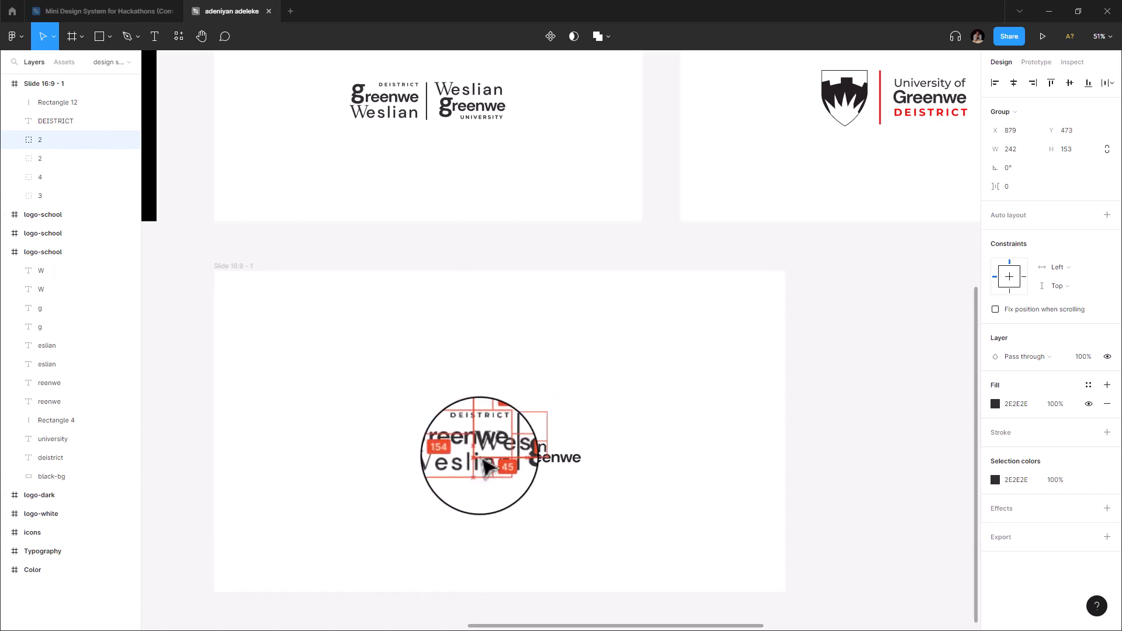
pyautogui.moveTo(481, 468); pyautogui.dragTo(544, 433)
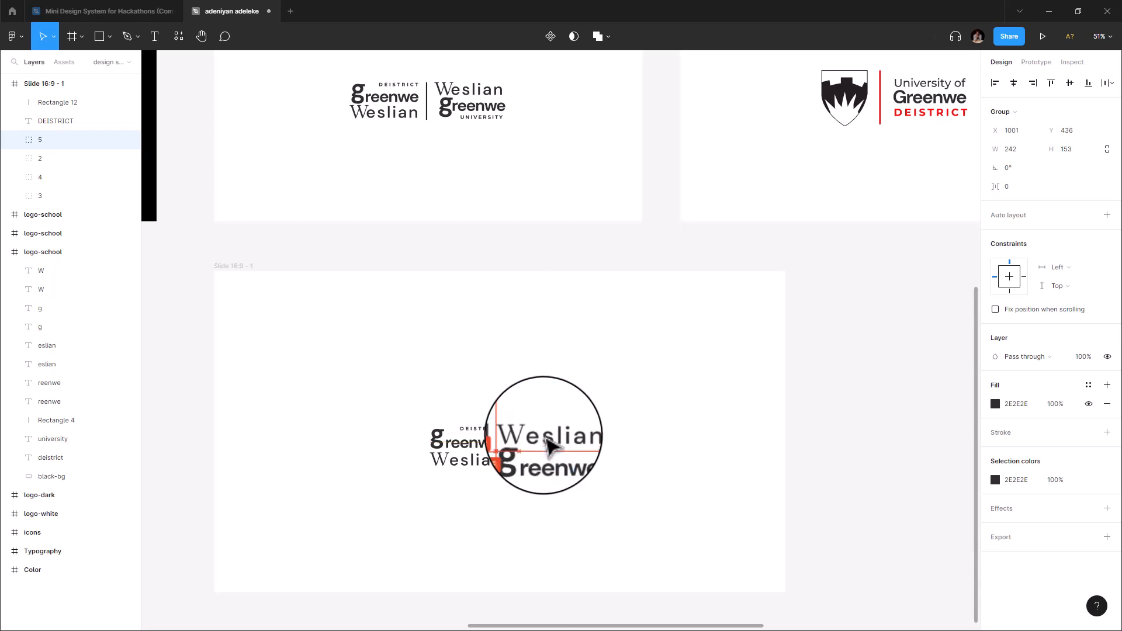
pyautogui.moveTo(548, 449); pyautogui.dragTo(548, 448)
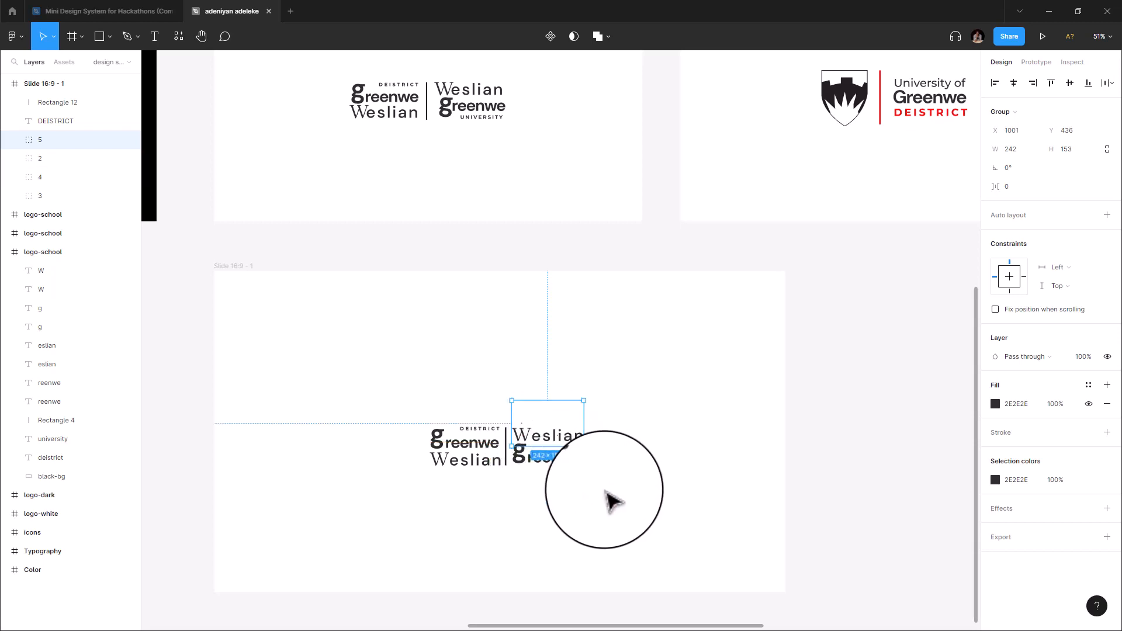
# - Nudge the copied Weslian group up to Y 430 and reposition the copied greenwe group at X 1008, Y 409
pyautogui.press('Up')
pyautogui.press('Up')
pyautogui.press('Up')
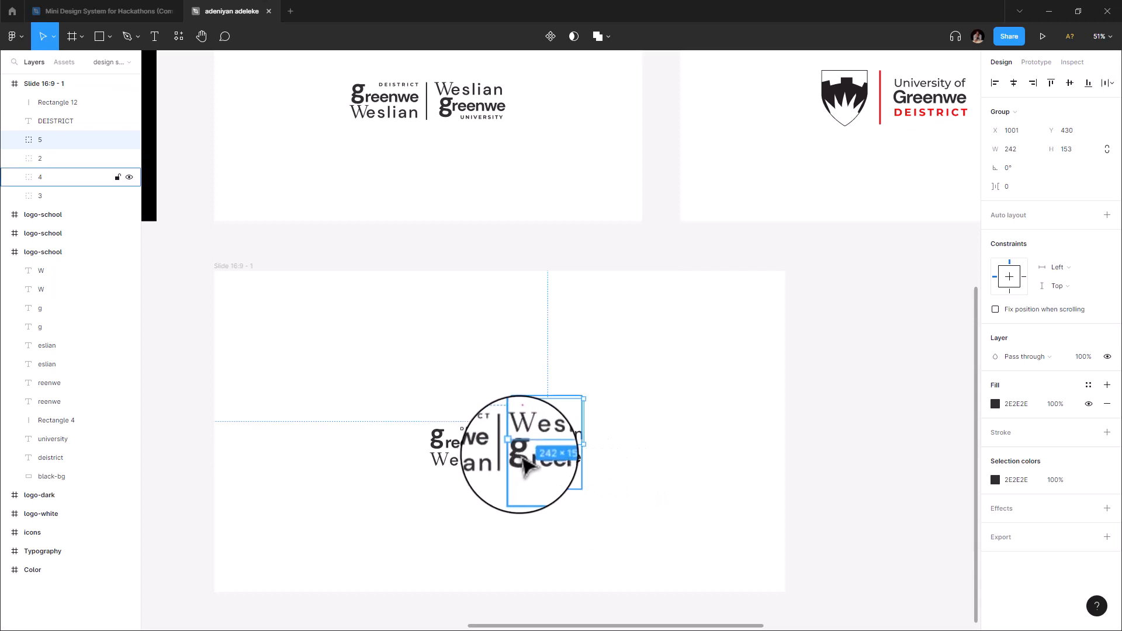
pyautogui.click(558, 472)
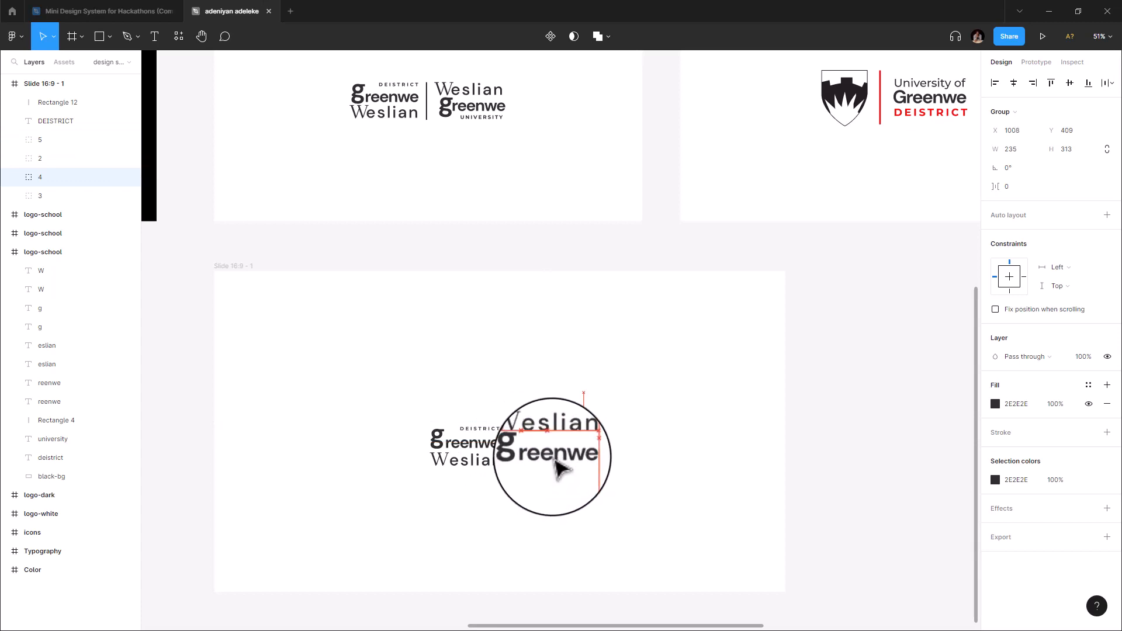
# - Duplicate the DEISTRICT text beneath the copied greenwe at X 1067, Y 651 and change its wording to university
pyautogui.click(490, 435)
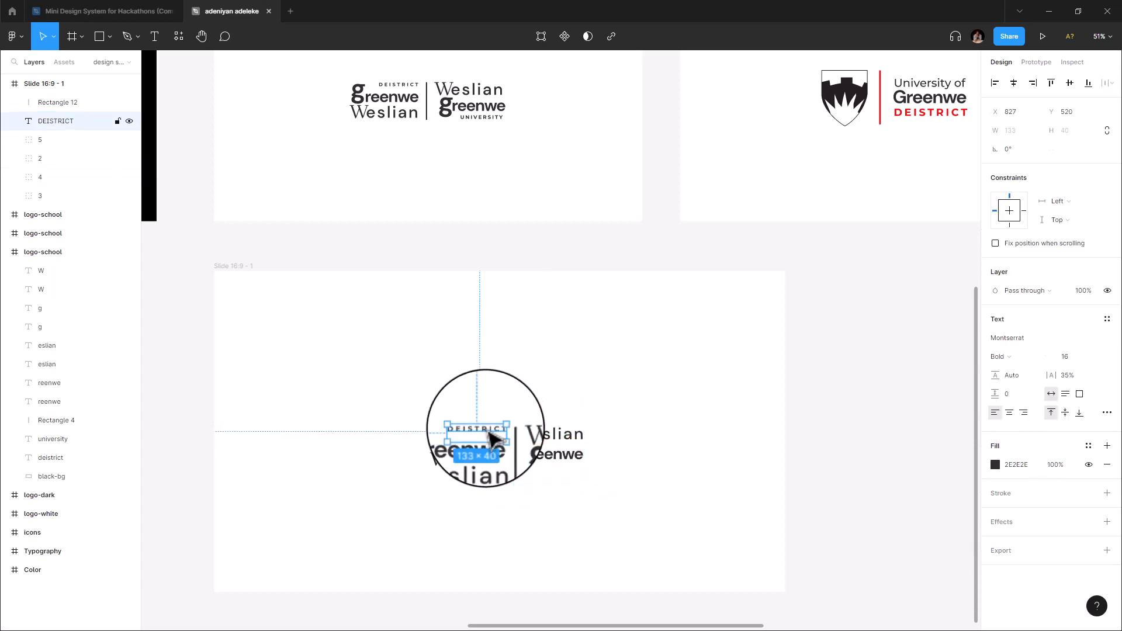
pyautogui.moveTo(491, 436); pyautogui.dragTo(560, 474)
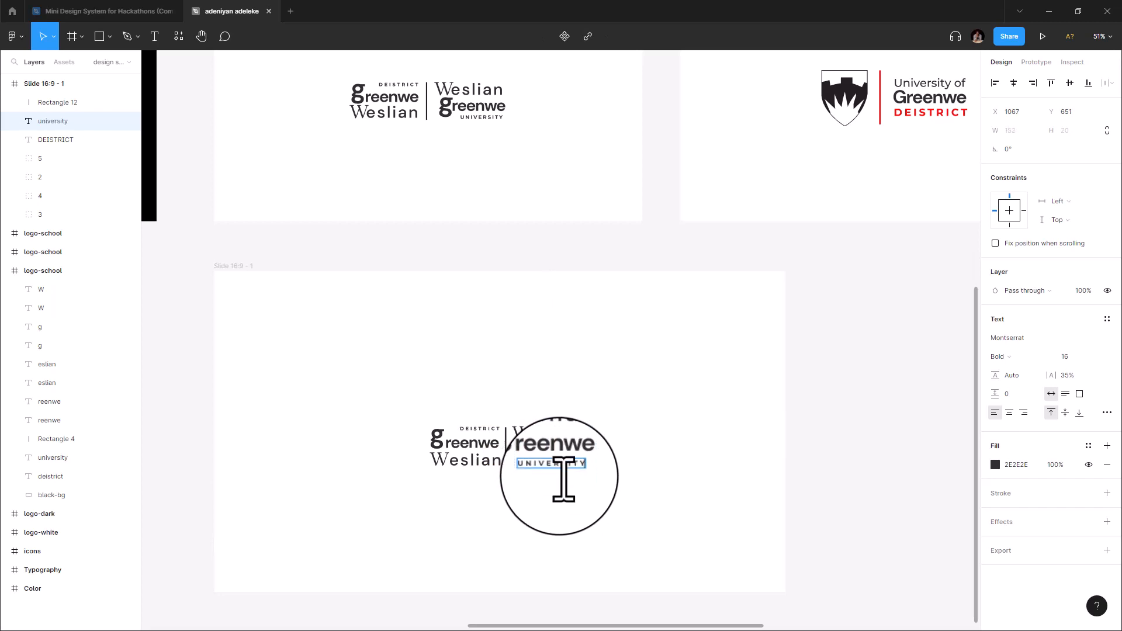
pyautogui.click(570, 504)
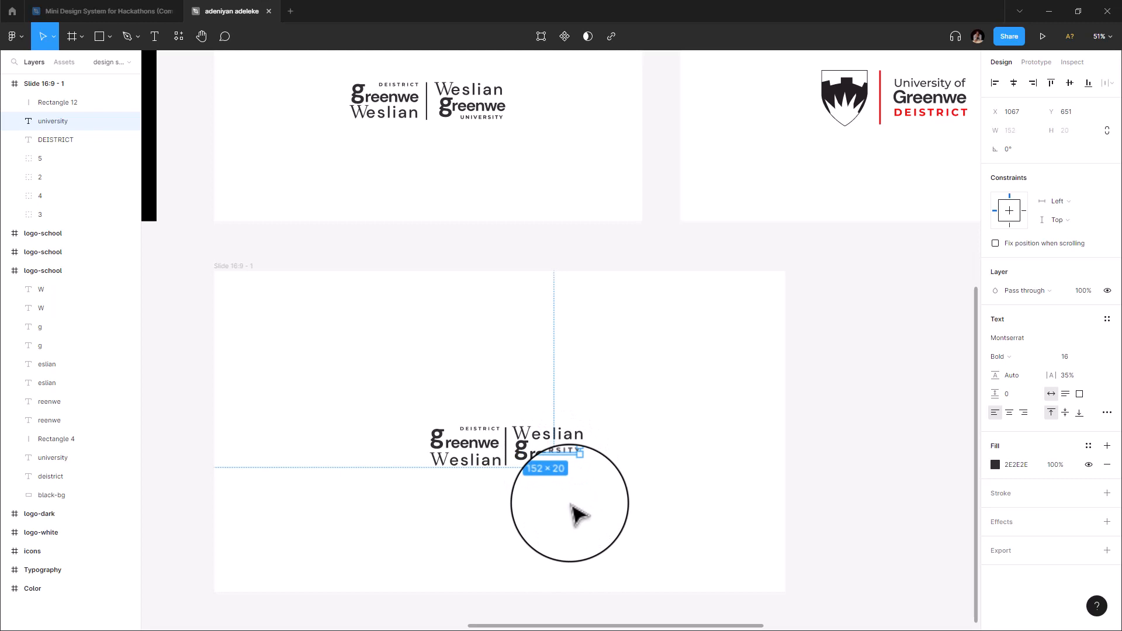
# - Match the slide's university text to the reference logo with size 17 and 23% letter spacing, and adjust its position beneath greenwe
pyautogui.click(489, 117)
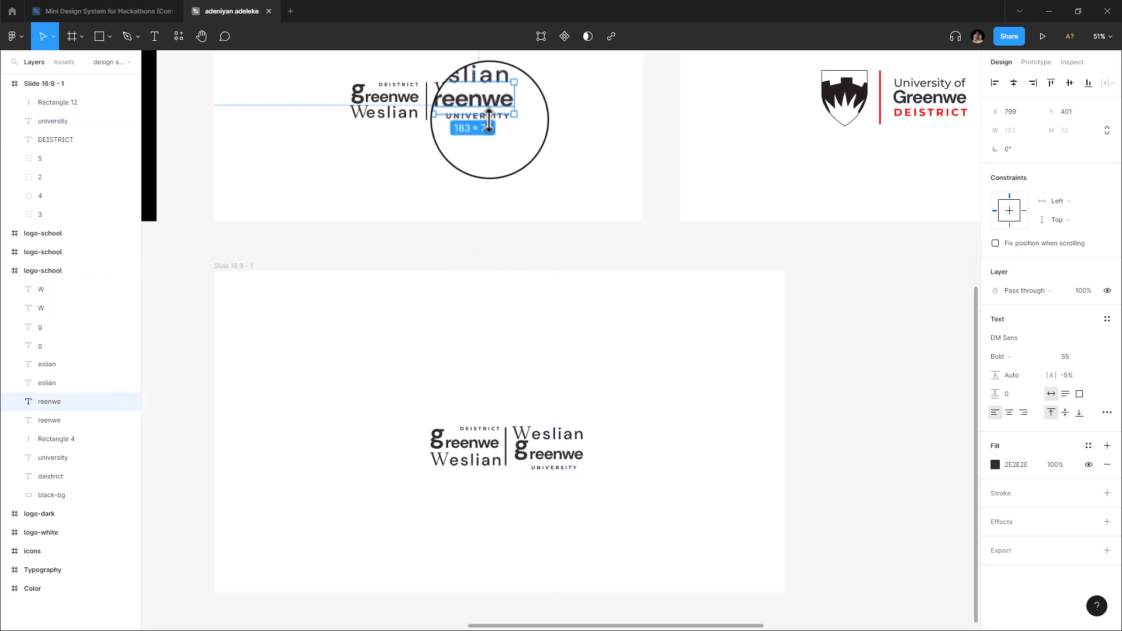
pyautogui.click(80, 459)
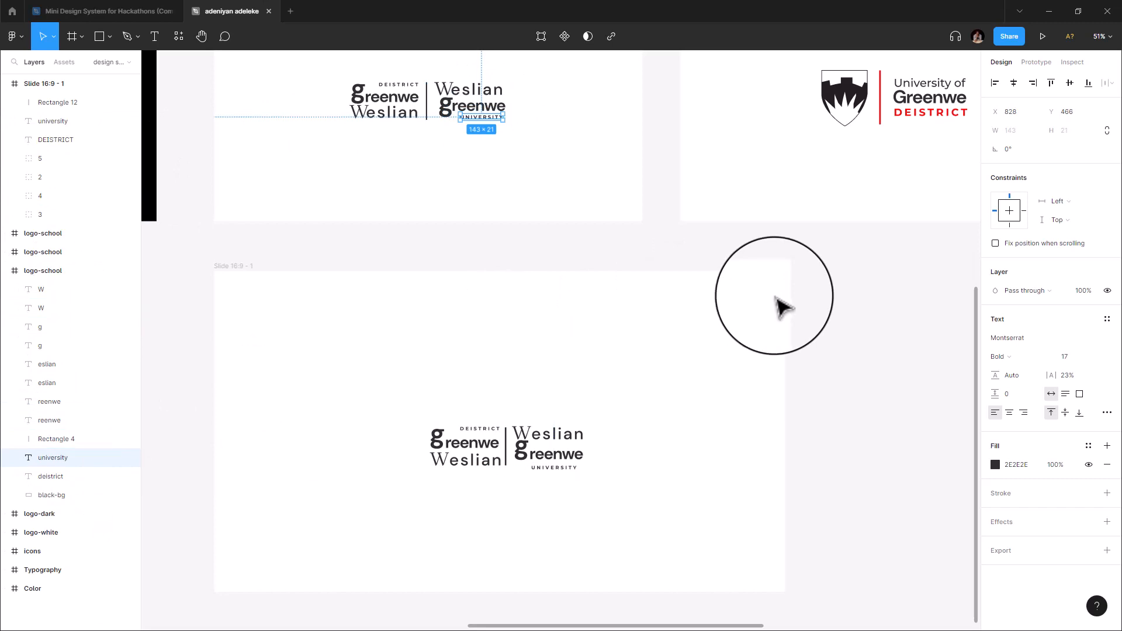
pyautogui.click(566, 471)
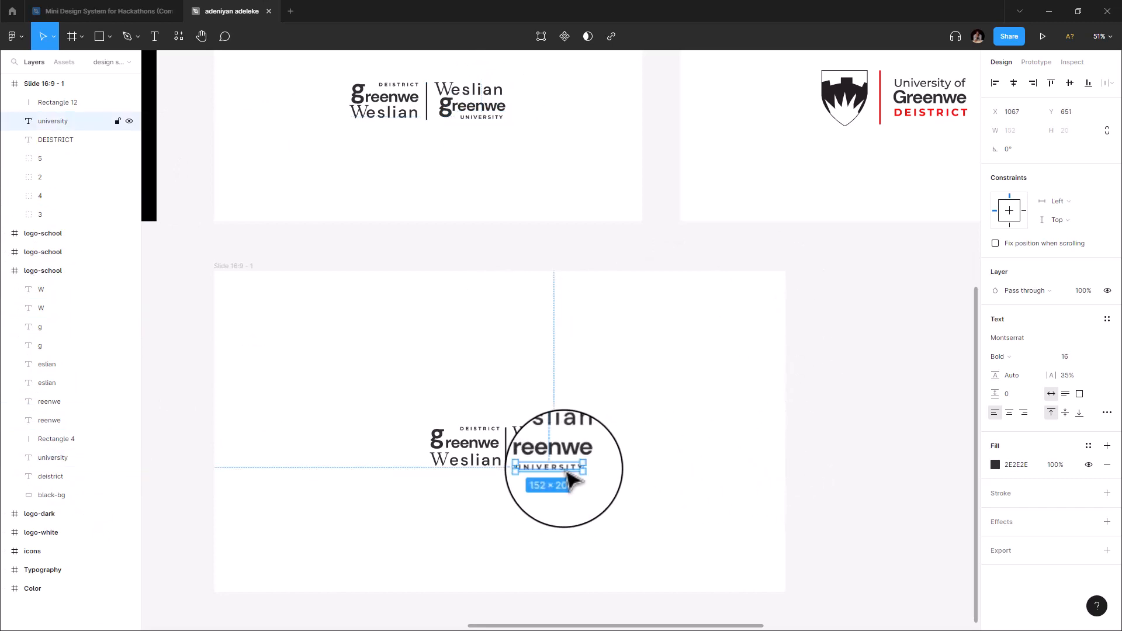
pyautogui.click(1072, 362)
pyautogui.write('17')
pyautogui.click(1073, 377)
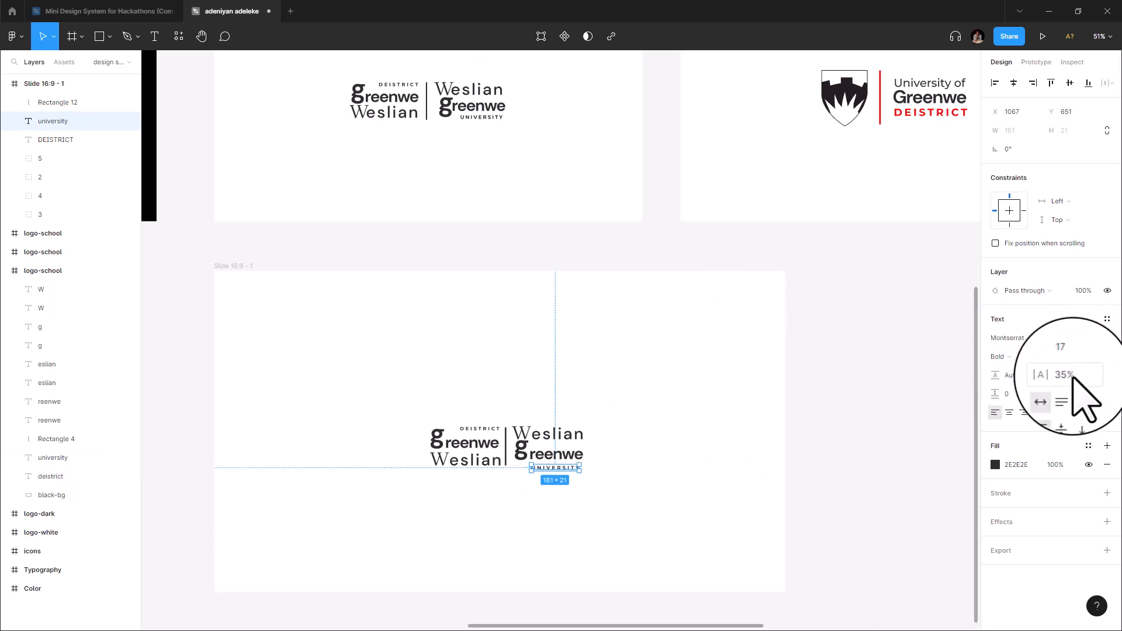
pyautogui.write('23')
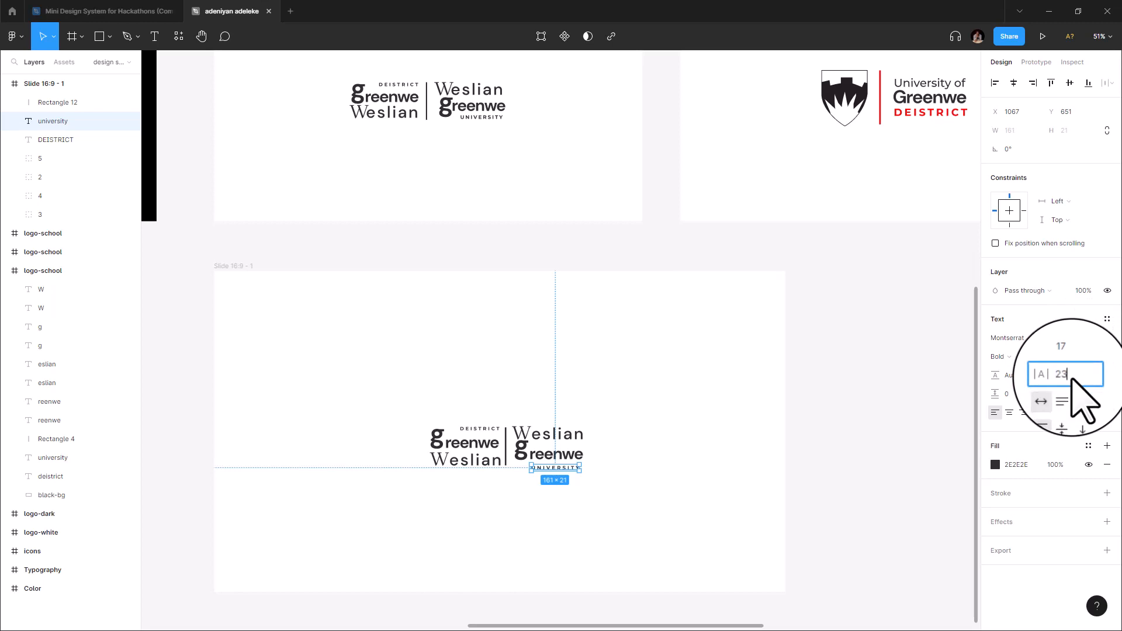
pyautogui.press('Return')
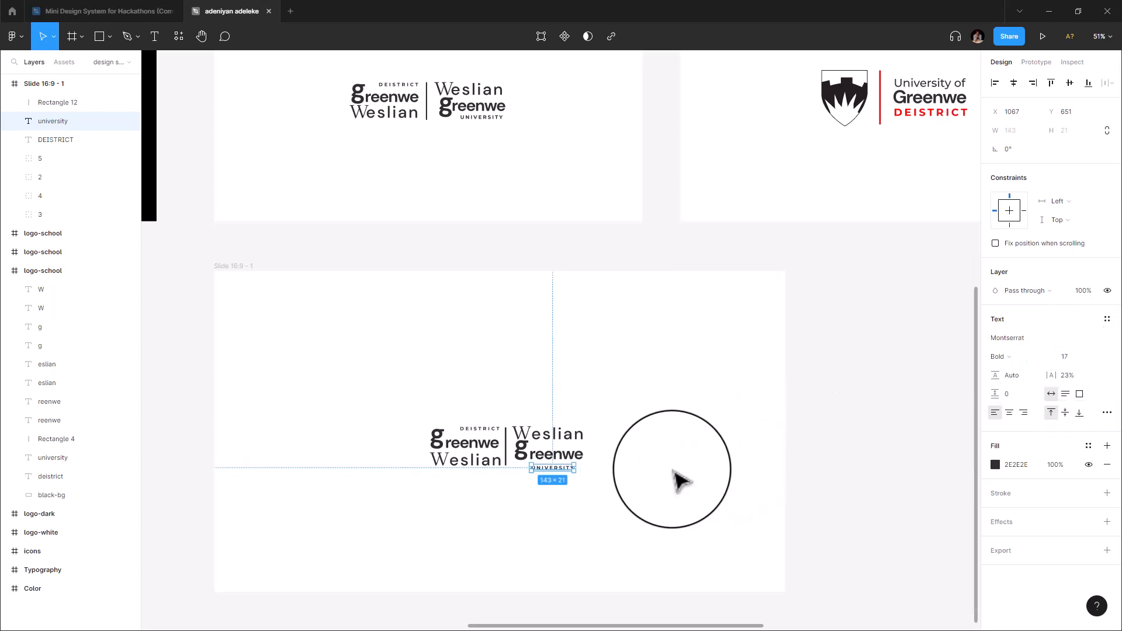
pyautogui.moveTo(544, 484)
pyautogui.mouseDown()
pyautogui.moveTo(570, 470)
pyautogui.moveTo(553, 471)
pyautogui.mouseUp()
pyautogui.click(615, 469)
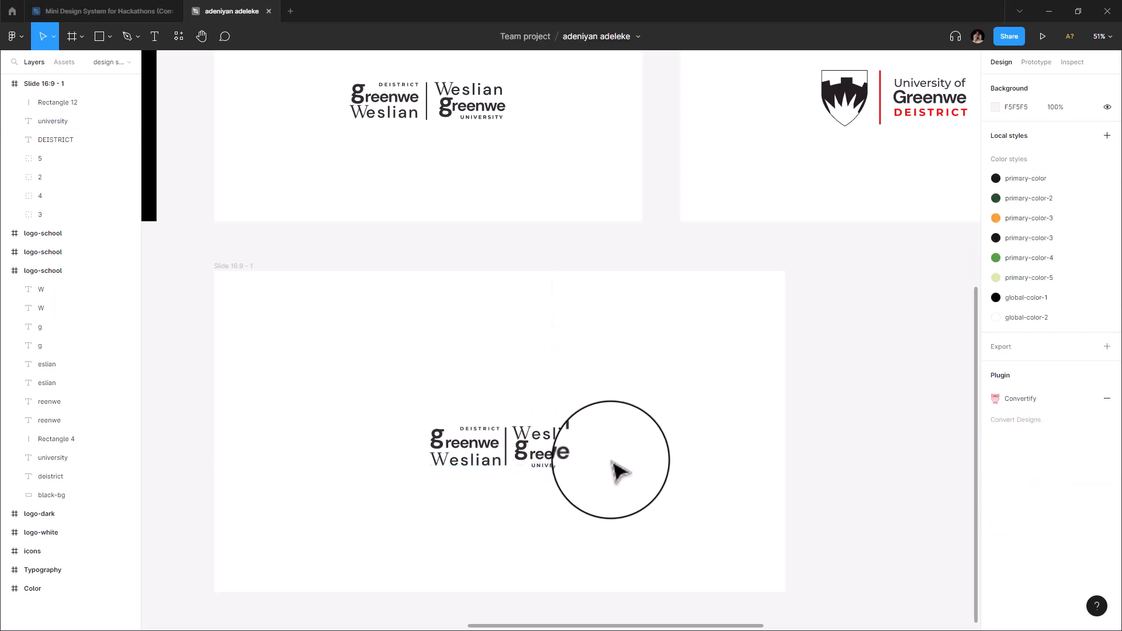
# - Reposition the divider rectangle to X 985, Y 526, midway between the two halves of the logo
pyautogui.scroll(-1, 573, 461)
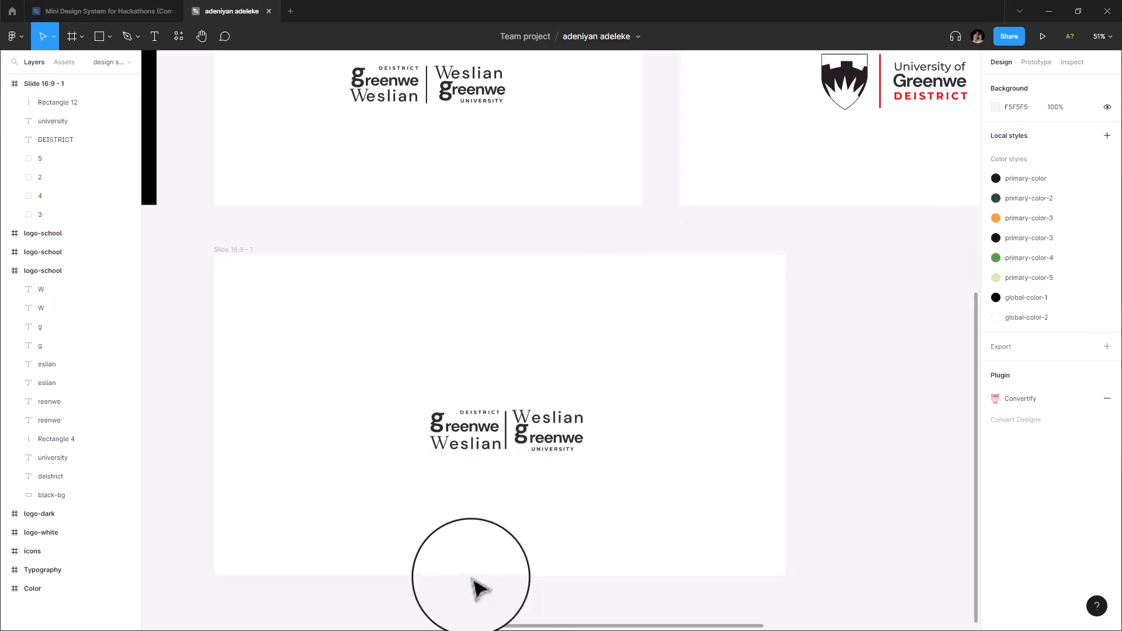
pyautogui.scroll(5, 501, 548)
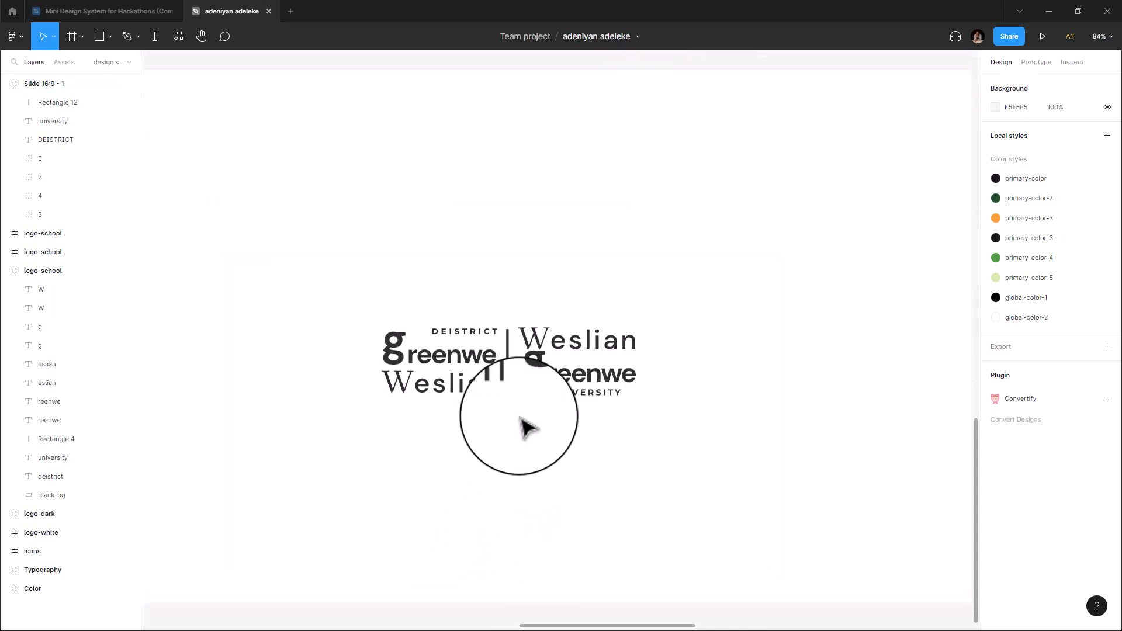
pyautogui.click(515, 366)
pyautogui.press('alt')
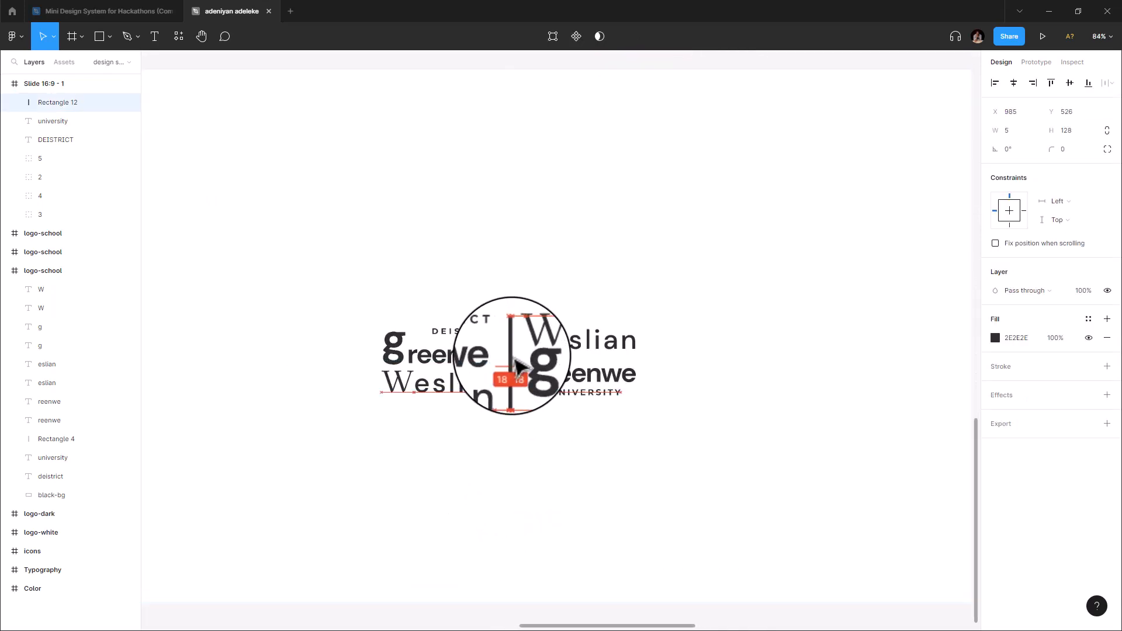
pyautogui.moveTo(511, 357); pyautogui.dragTo(509, 355)
pyautogui.click(577, 447)
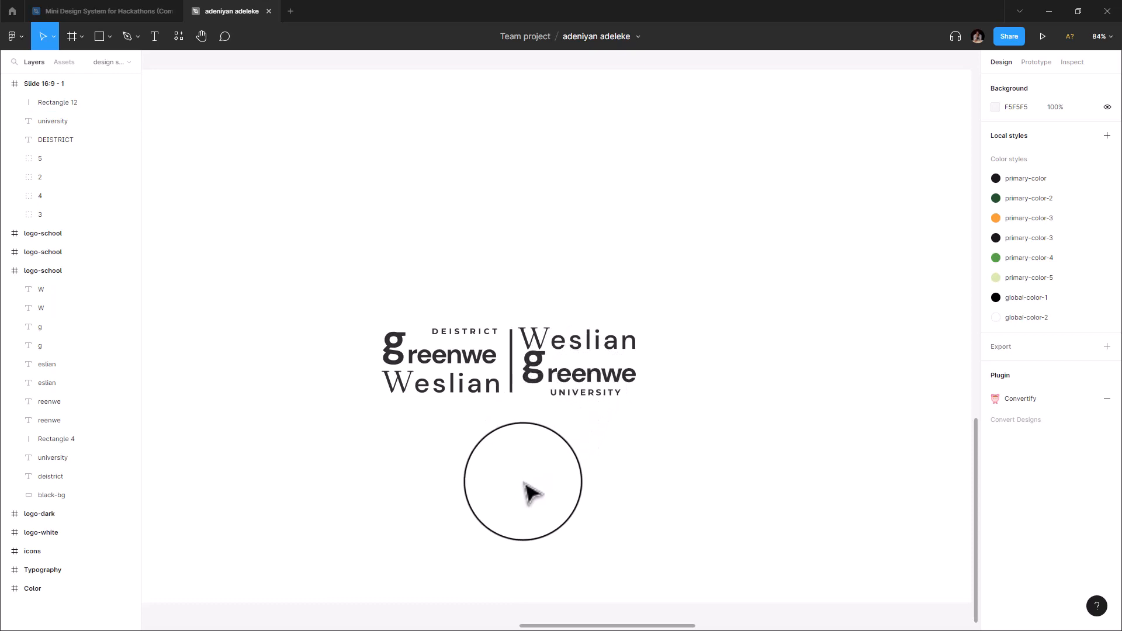
# - Move the REENWE text inside group 4 up to X 1060, Y 557, aligning it with its large g
pyautogui.scroll(1, 522, 486)
pyautogui.scroll(-3, 526, 492)
pyautogui.click(543, 523)
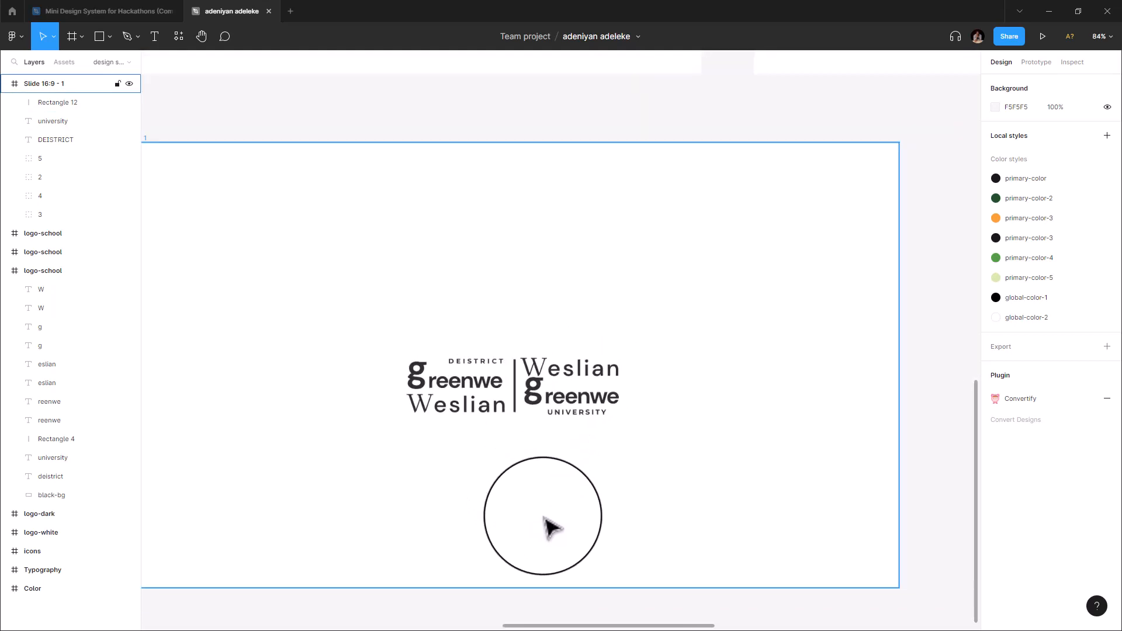
pyautogui.scroll(-3, 547, 522)
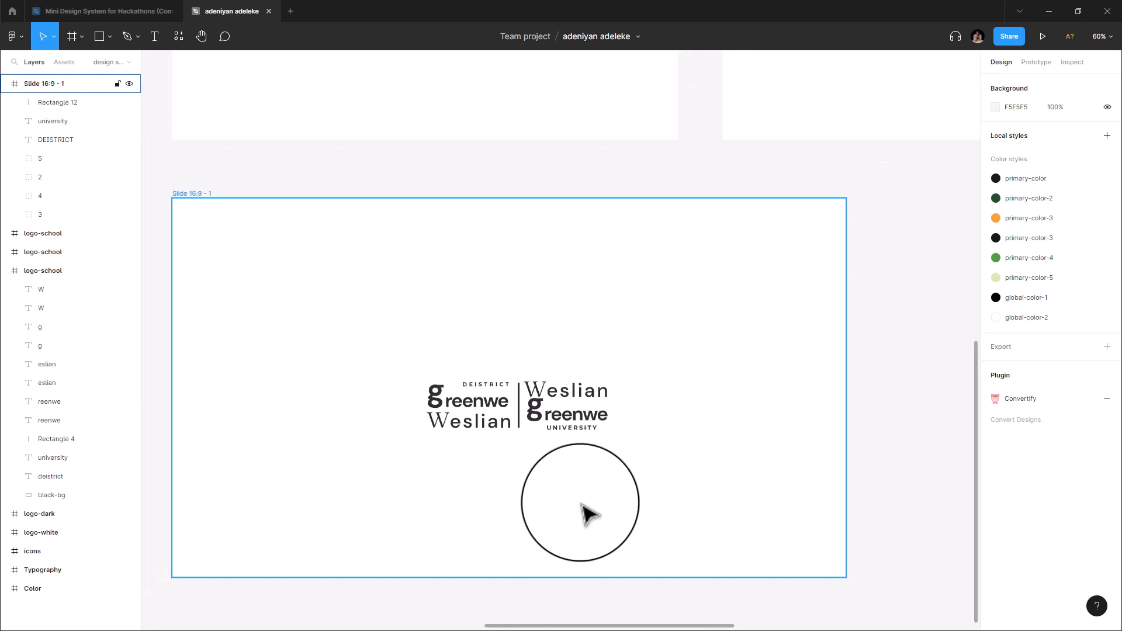
pyautogui.scroll(-1, 591, 523)
pyautogui.scroll(-4, 663, 354)
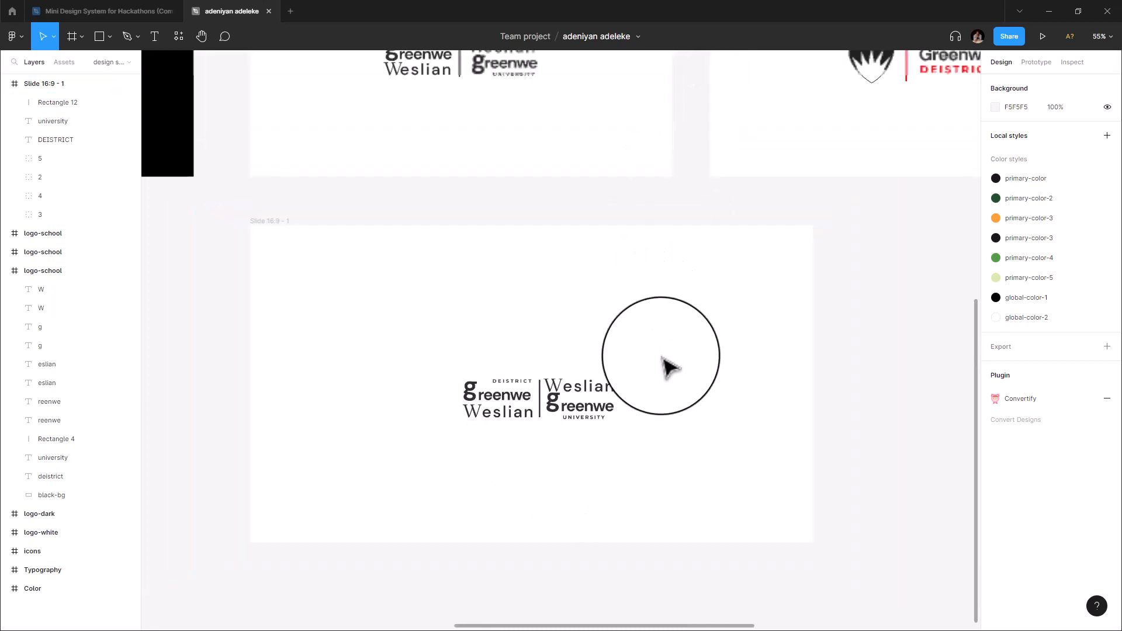
pyautogui.click(608, 404)
pyautogui.doubleClick(608, 405)
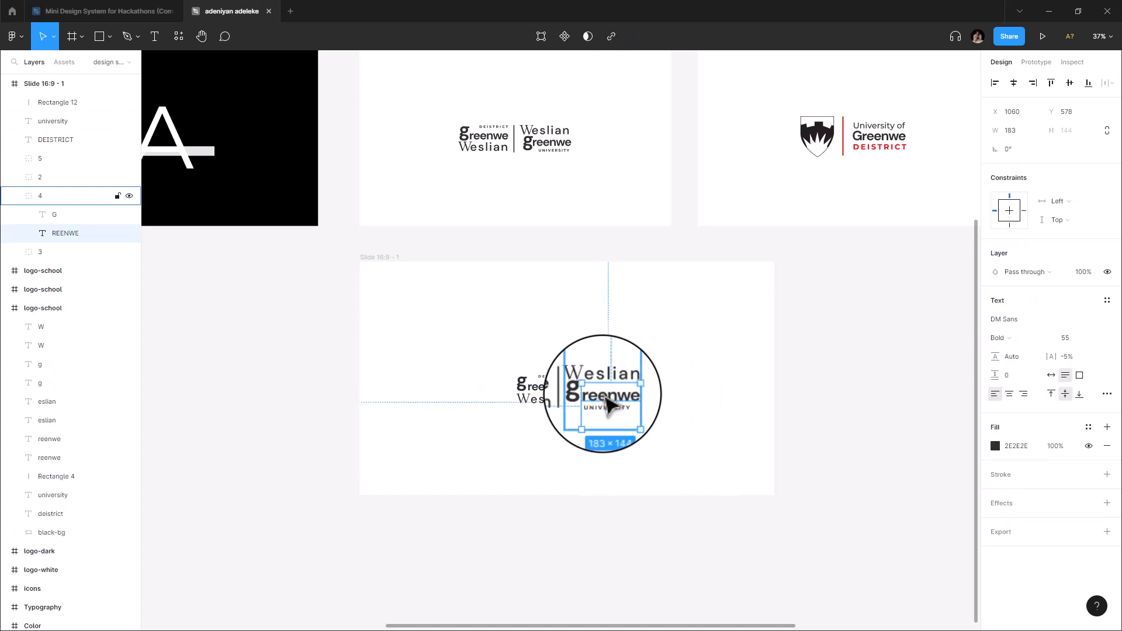
pyautogui.moveTo(608, 400); pyautogui.dragTo(608, 395)
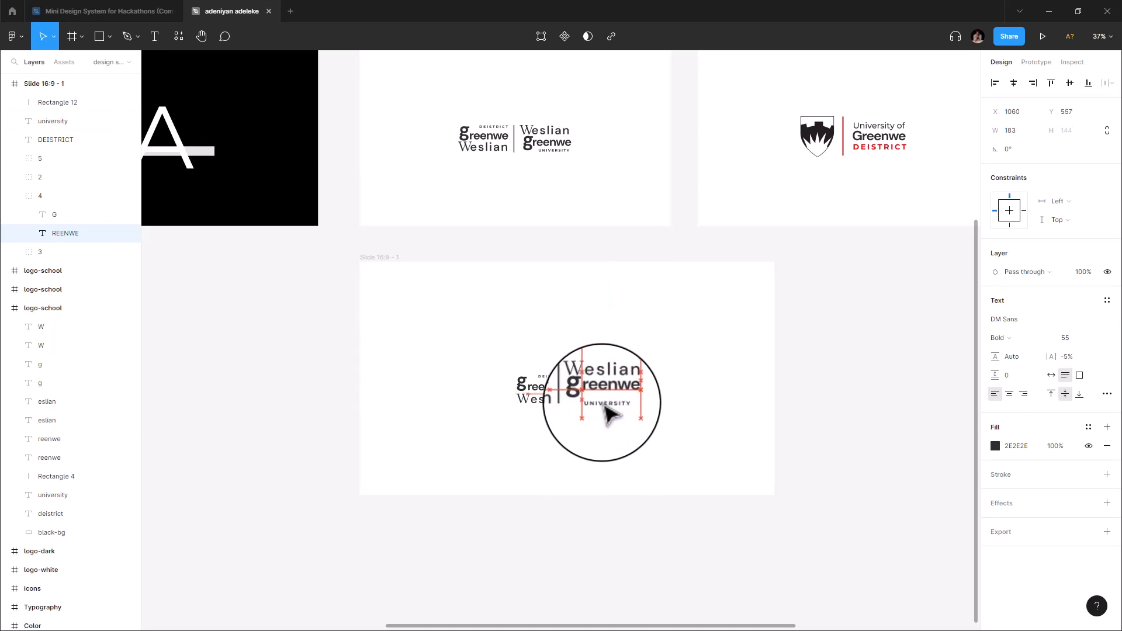
pyautogui.click(597, 414)
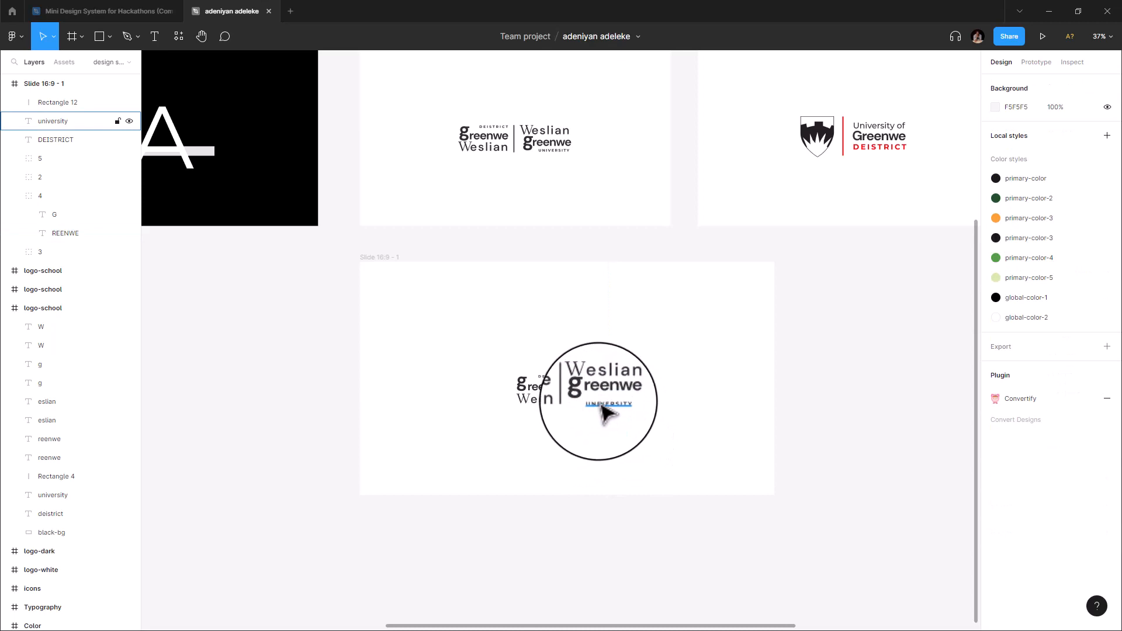
# - Move the REENWE text inside group 4 down to Y 564, keeping it beside its large g
pyautogui.click(605, 412)
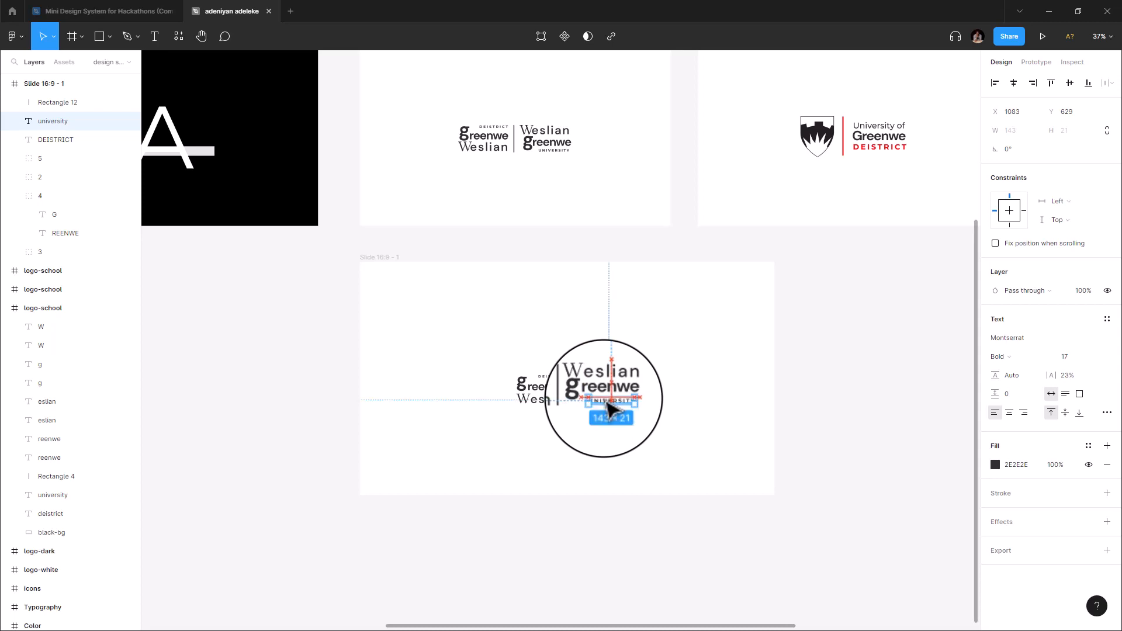
pyautogui.click(608, 403)
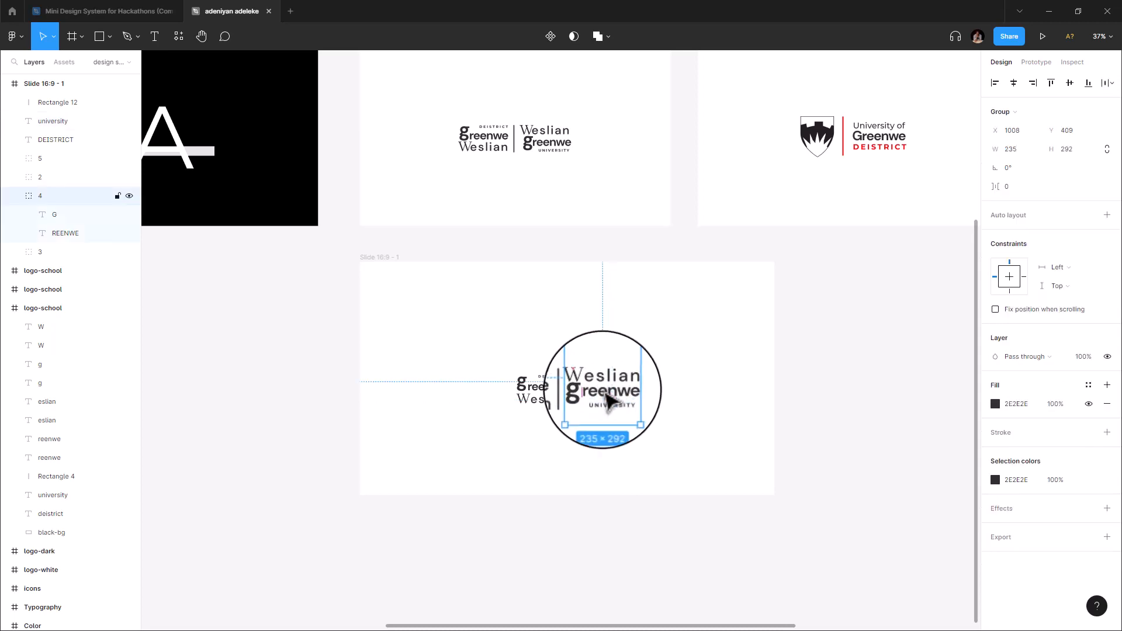
pyautogui.click(615, 399)
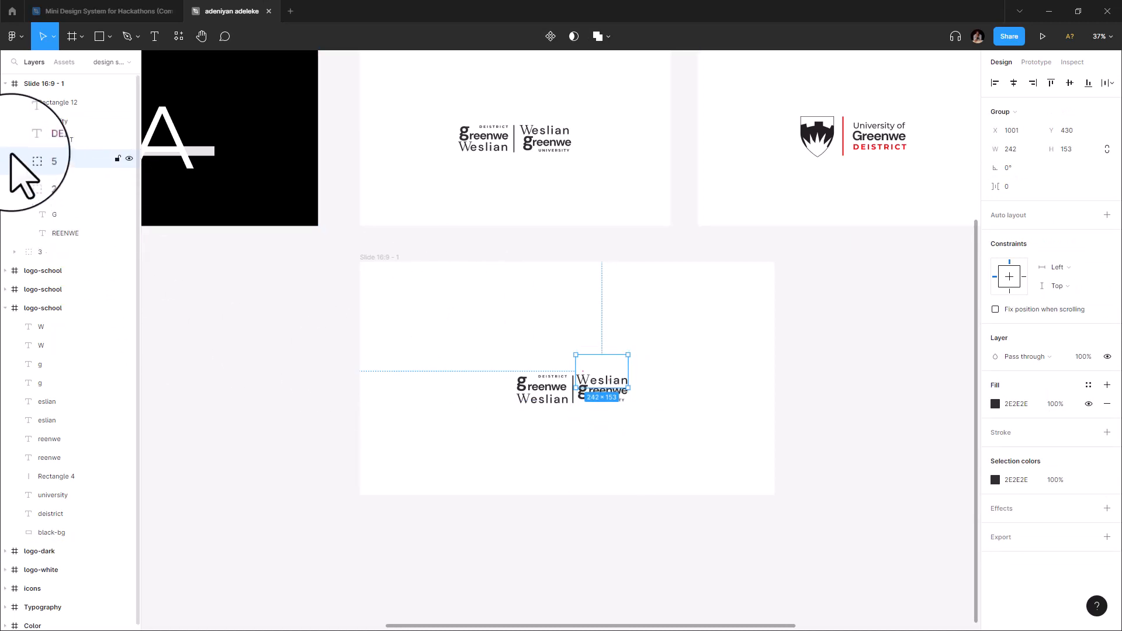
pyautogui.click(65, 233)
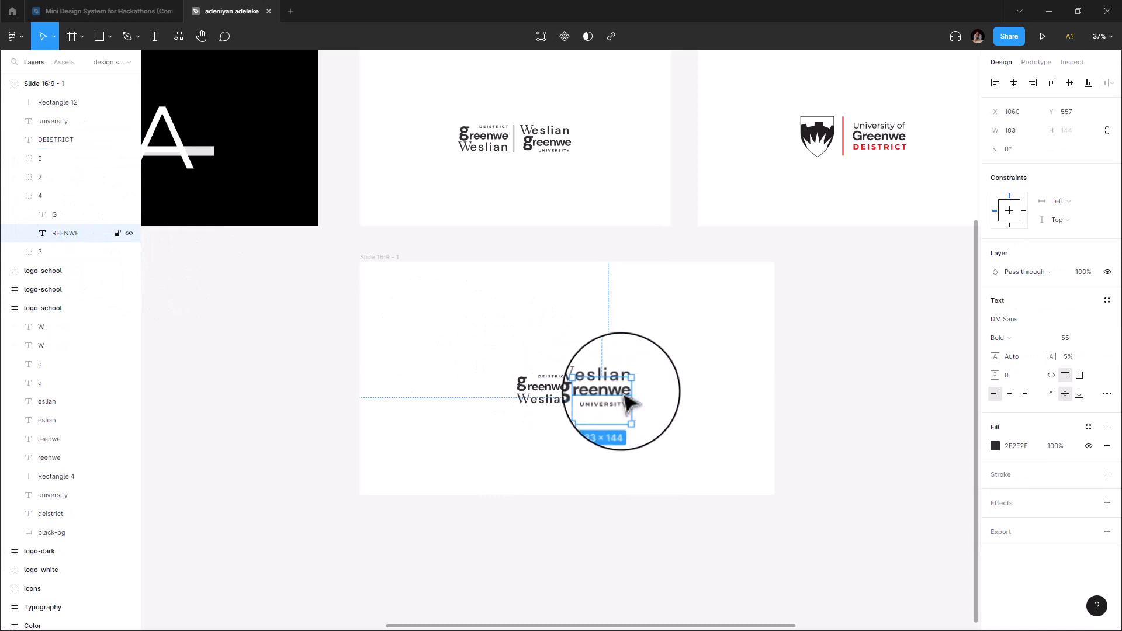
pyautogui.moveTo(630, 403); pyautogui.dragTo(666, 404)
pyautogui.press('Down')
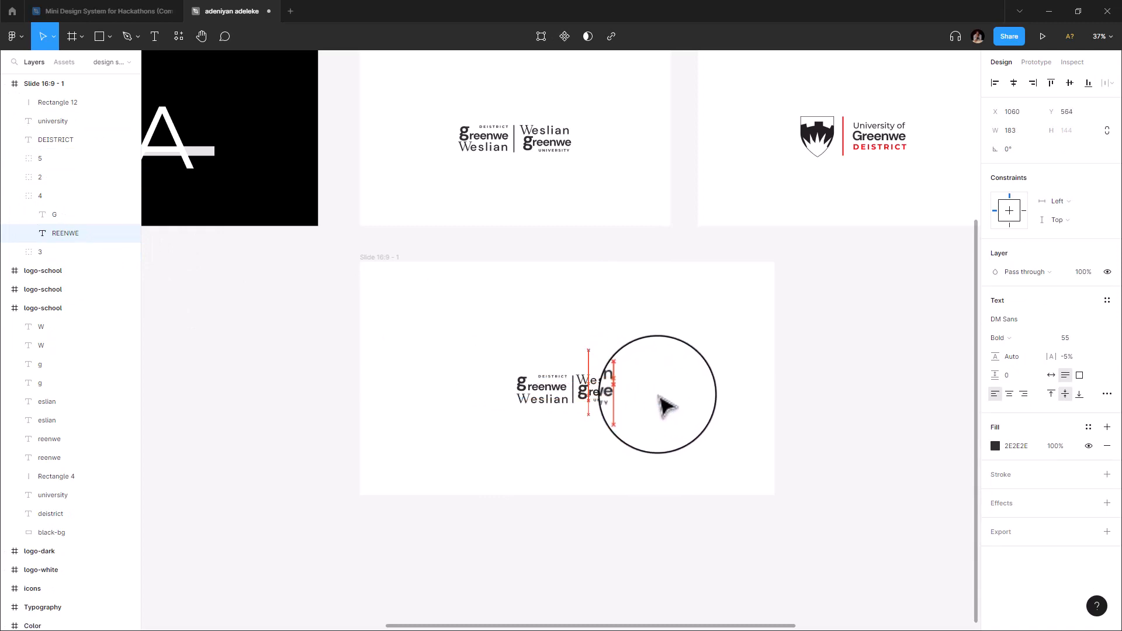
pyautogui.click(626, 465)
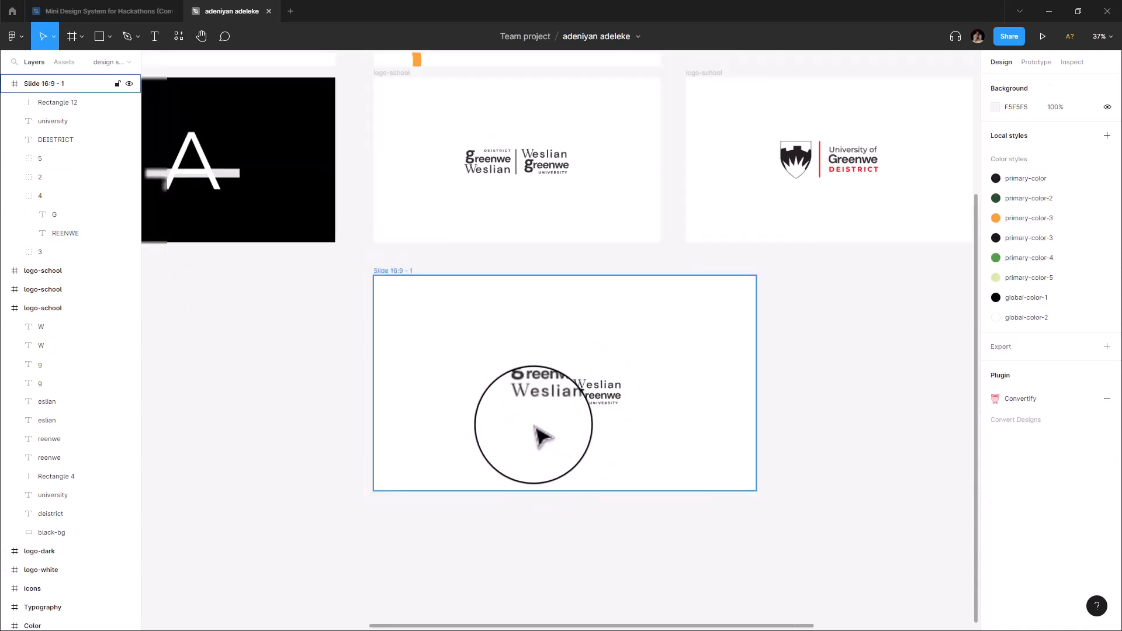
# - Group all the logo's layers on the slide, from the divider rectangle down to group 3
pyautogui.scroll(3, 658, 466)
pyautogui.click(56, 102)
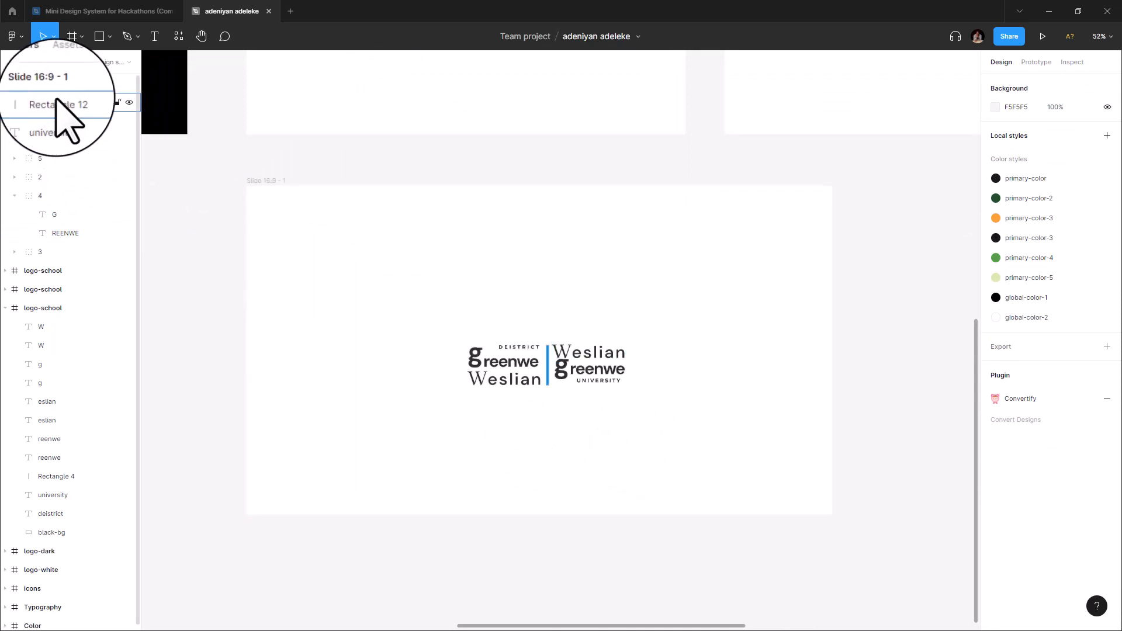
pyautogui.click(12, 196)
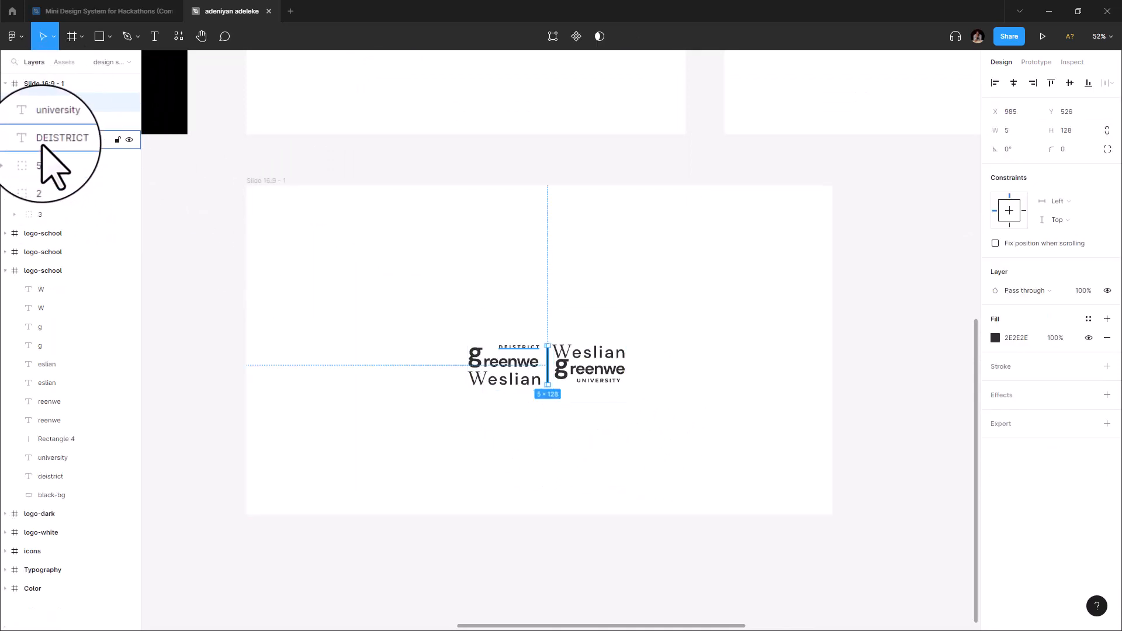
pyautogui.keyDown('shift'); pyautogui.click(54, 214); pyautogui.keyUp('shift')
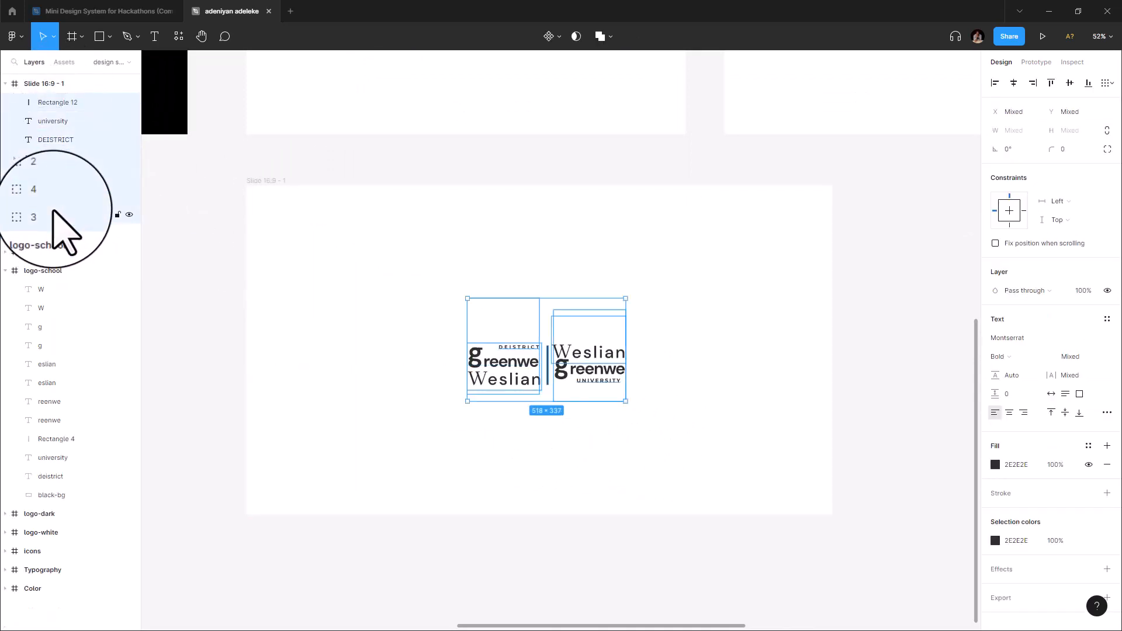
pyautogui.rightClick(54, 214)
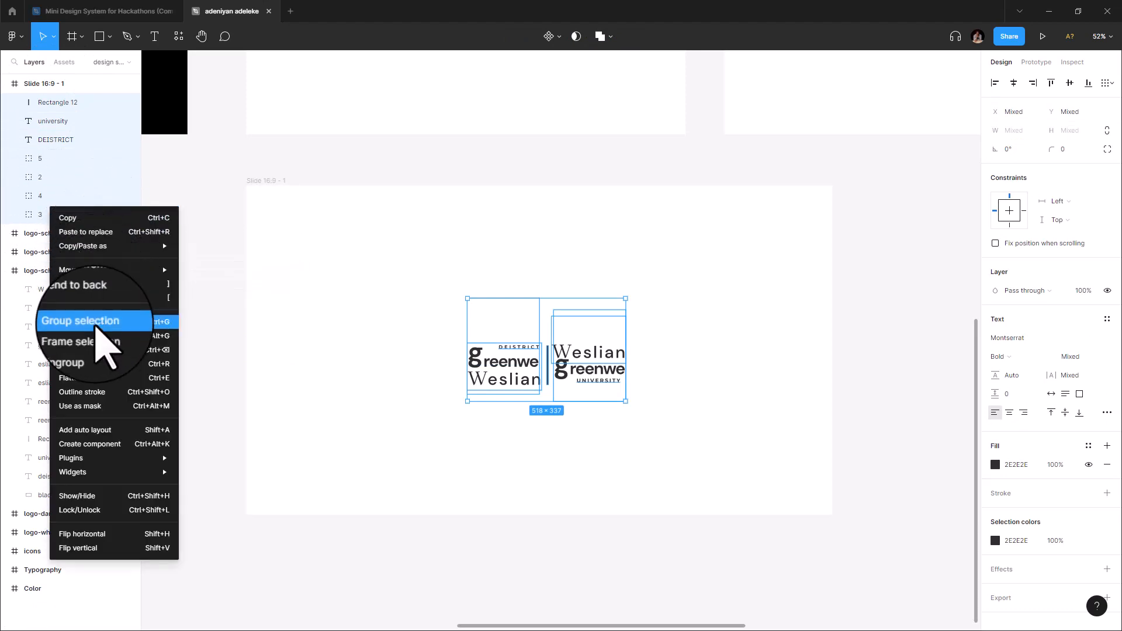
pyautogui.click(69, 319)
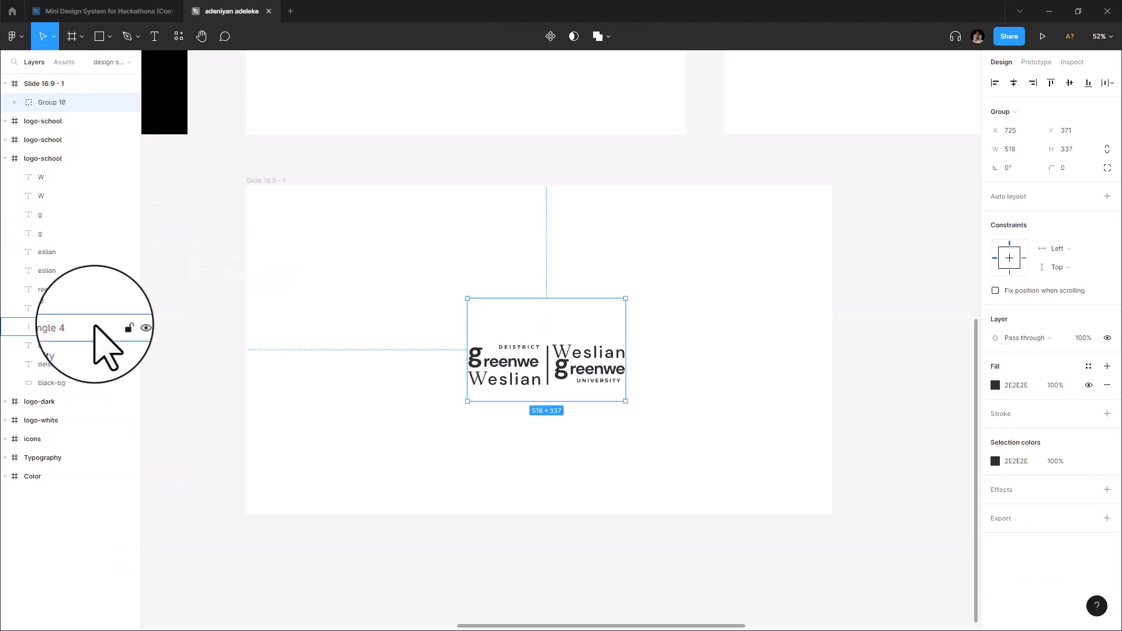
# - Rename the new logo group as logo_1
pyautogui.doubleClick(54, 102)
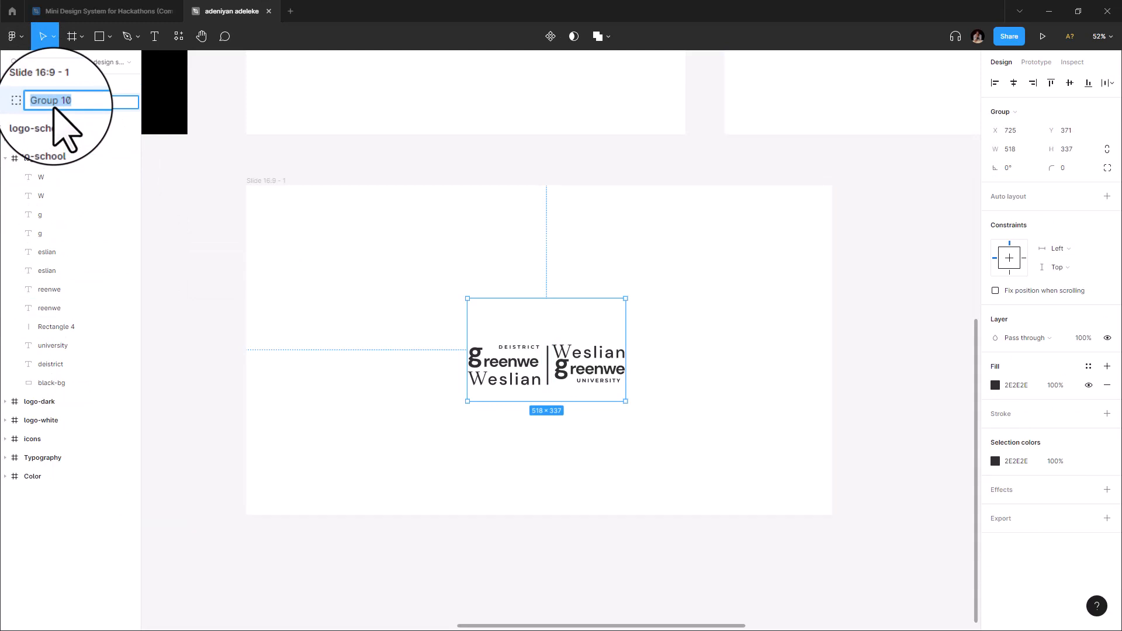
pyautogui.write('logo_1')
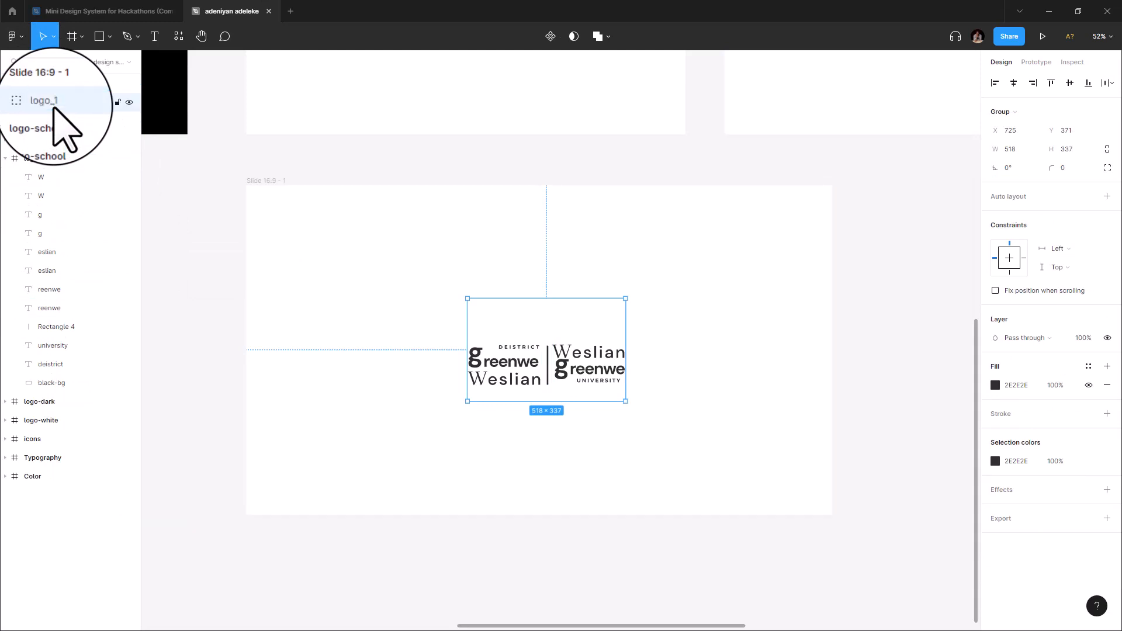
pyautogui.press('Return')
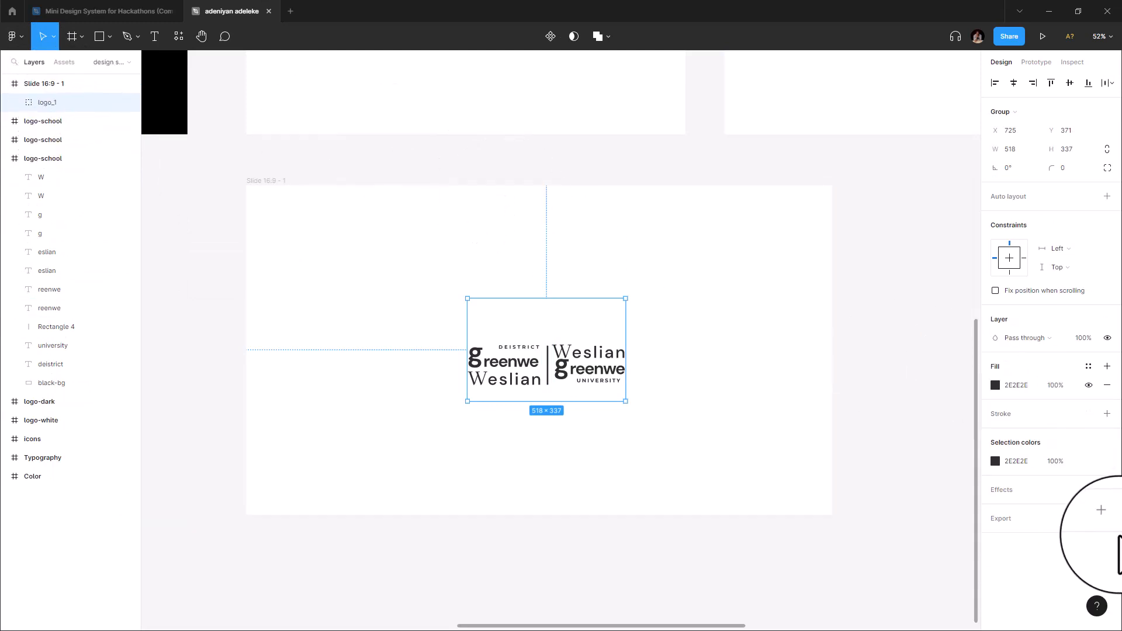
# - Export the logo_1 group in SVG format and save it to the Desktop as logo_1.svg
pyautogui.click(1106, 518)
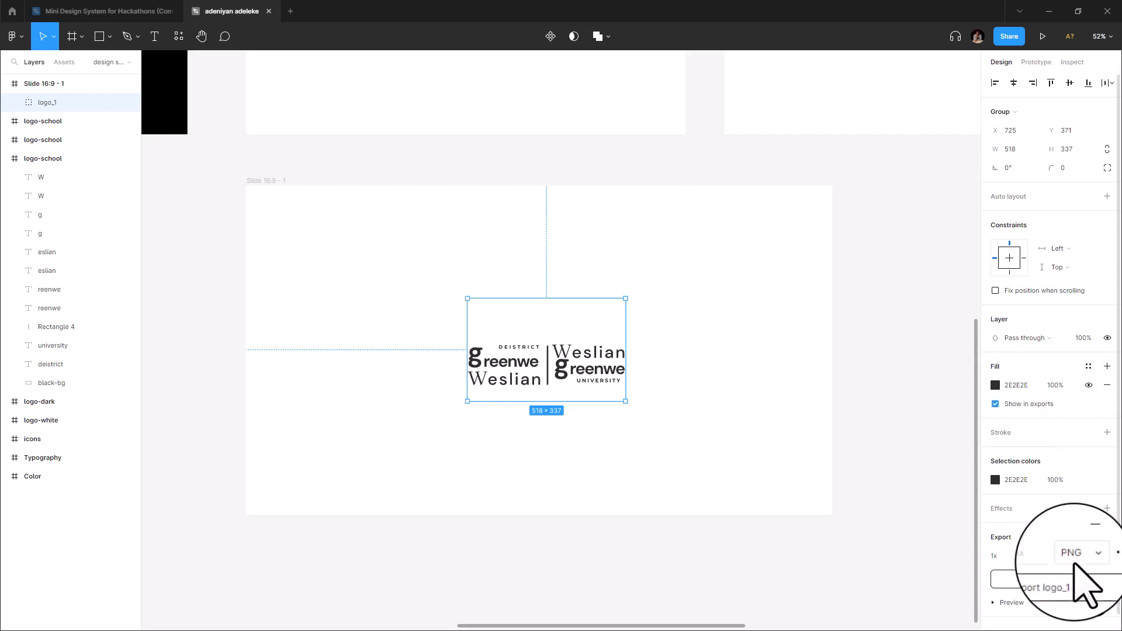
pyautogui.click(1078, 555)
pyautogui.click(1085, 581)
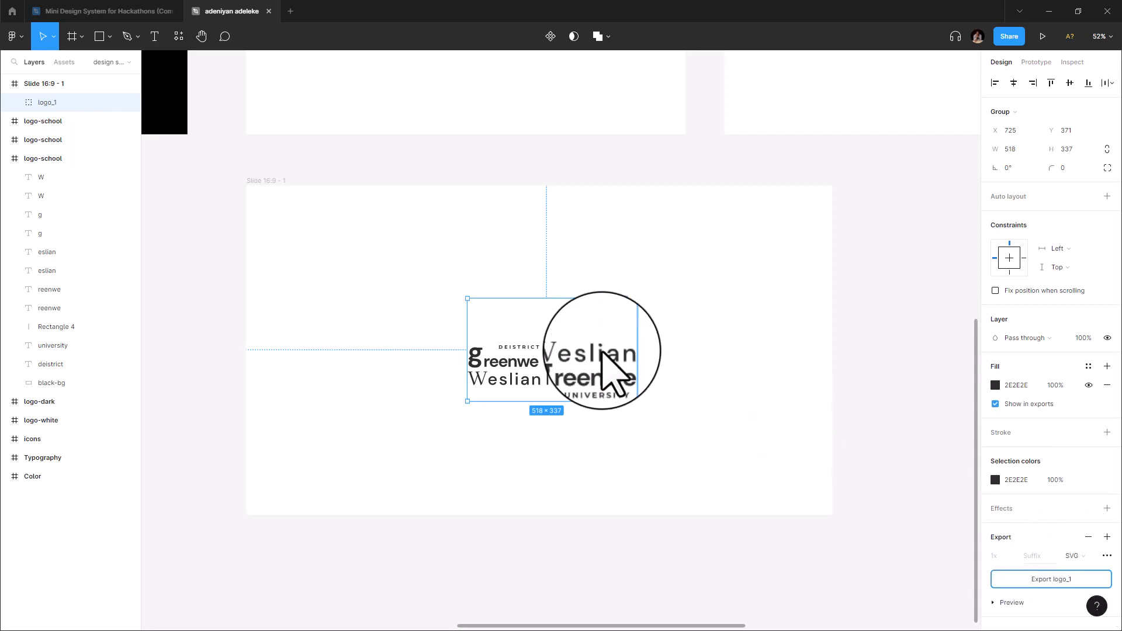
pyautogui.hotkey('ctrl', 'shift', 'e')
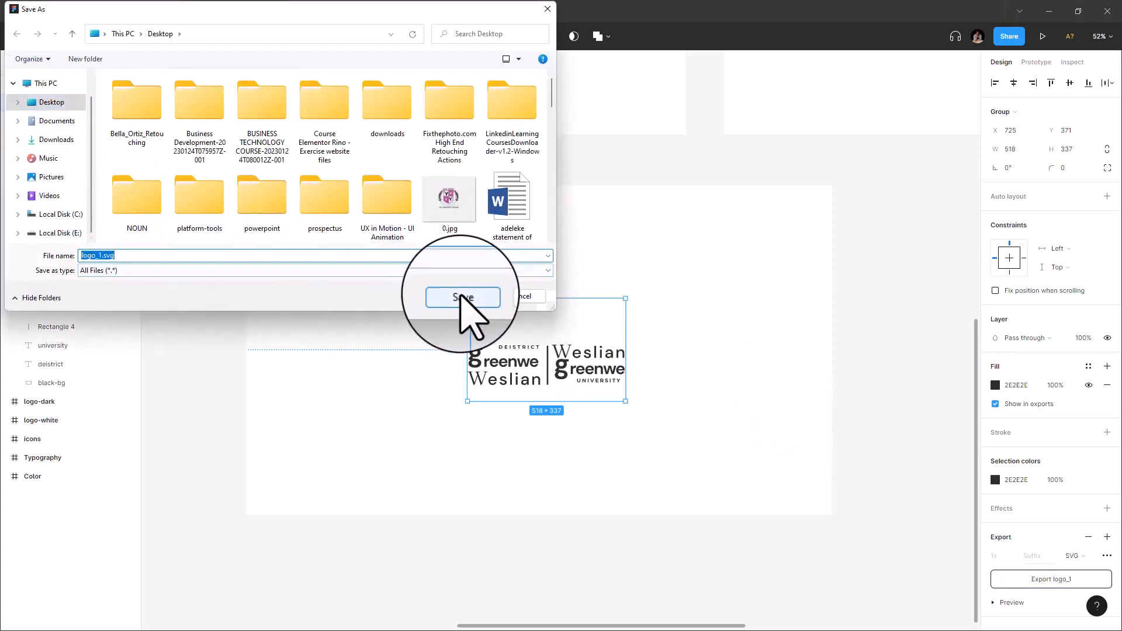
pyautogui.click(463, 297)
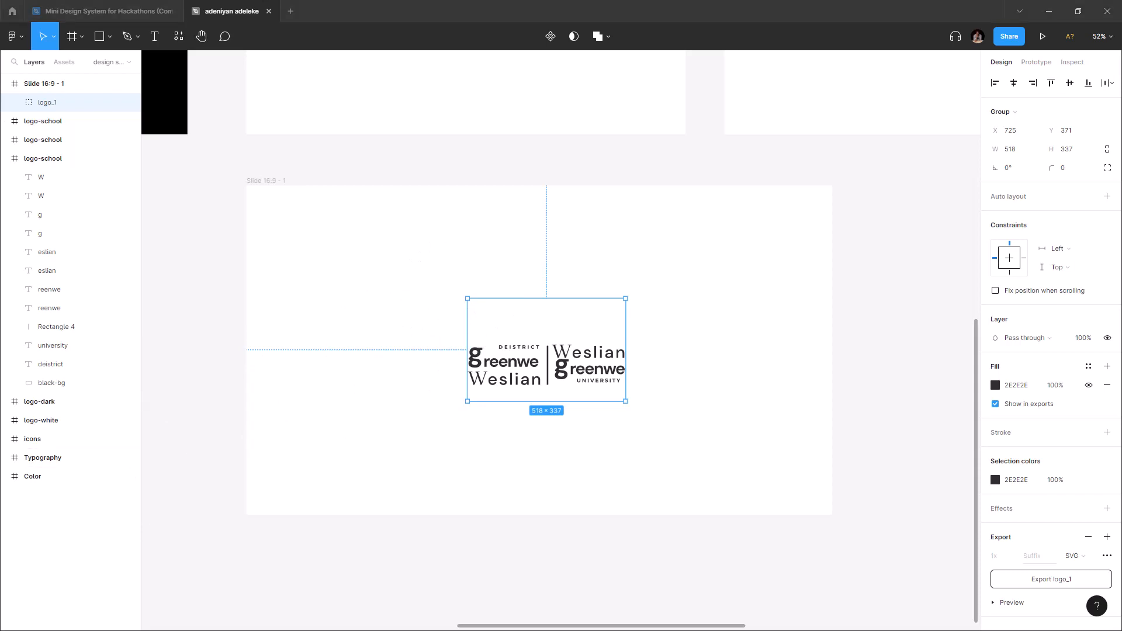
# - Switch to File Explorer and select the exported logo_1.svg in the Desktop folder
pyautogui.hotkey('alt', 'Tab')
pyautogui.click(206, 249)
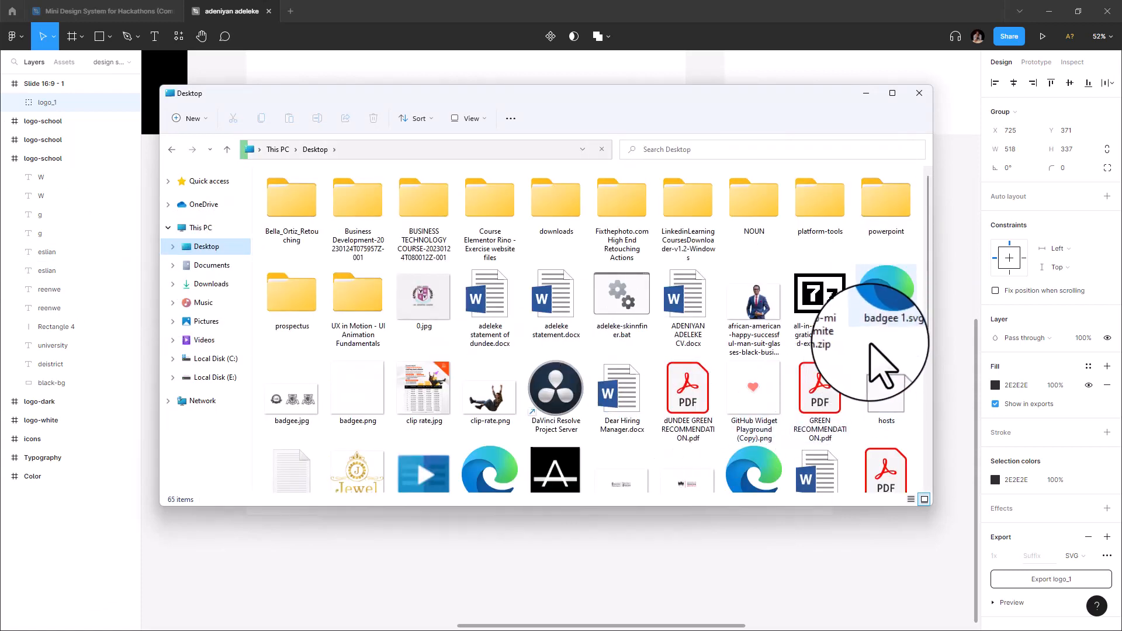
pyautogui.scroll(-5, 882, 371)
pyautogui.click(484, 208)
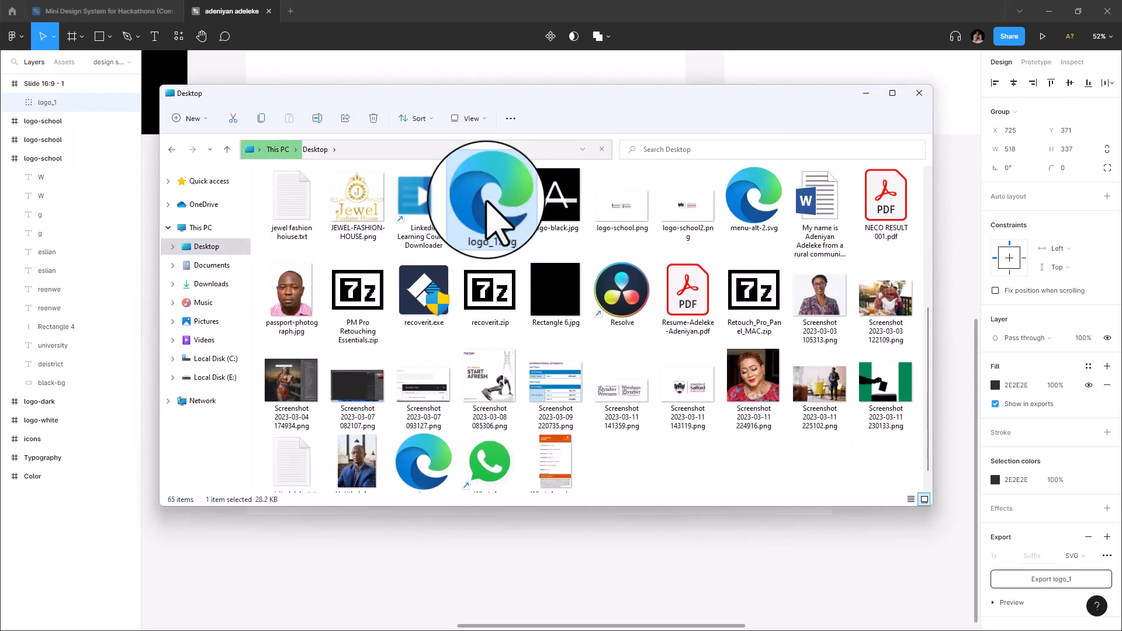
# - Import logo_1.svg from the Desktop folder into the Figma file and place it on the slide at X 988, Y 708, below the original logo
pyautogui.moveTo(579, 95); pyautogui.dragTo(460, 84)
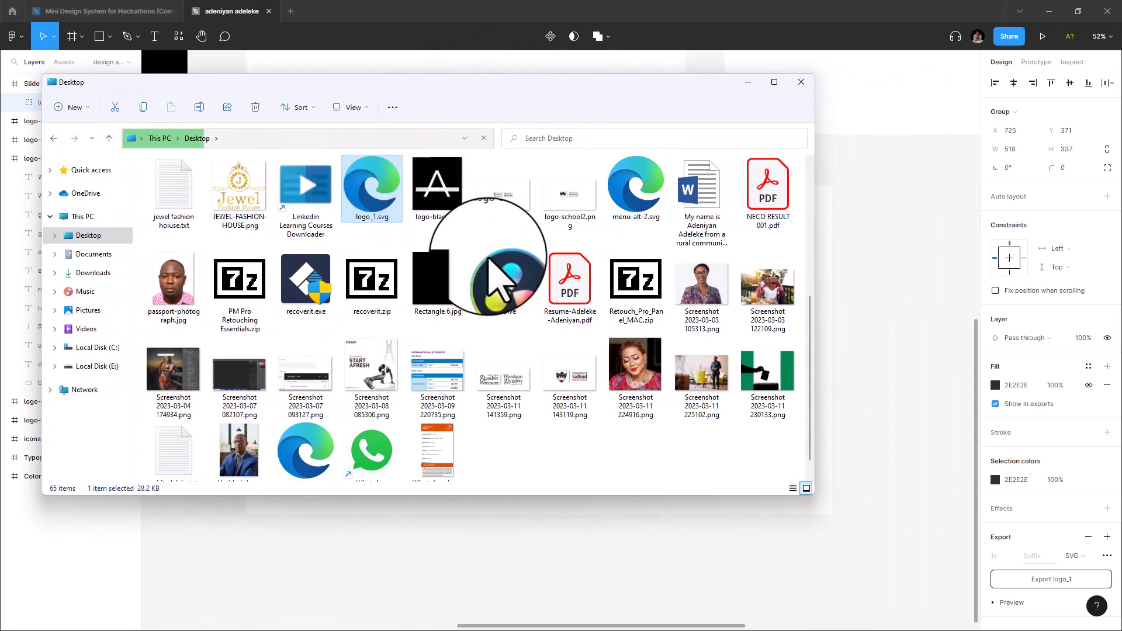
pyautogui.moveTo(372, 187); pyautogui.dragTo(878, 443)
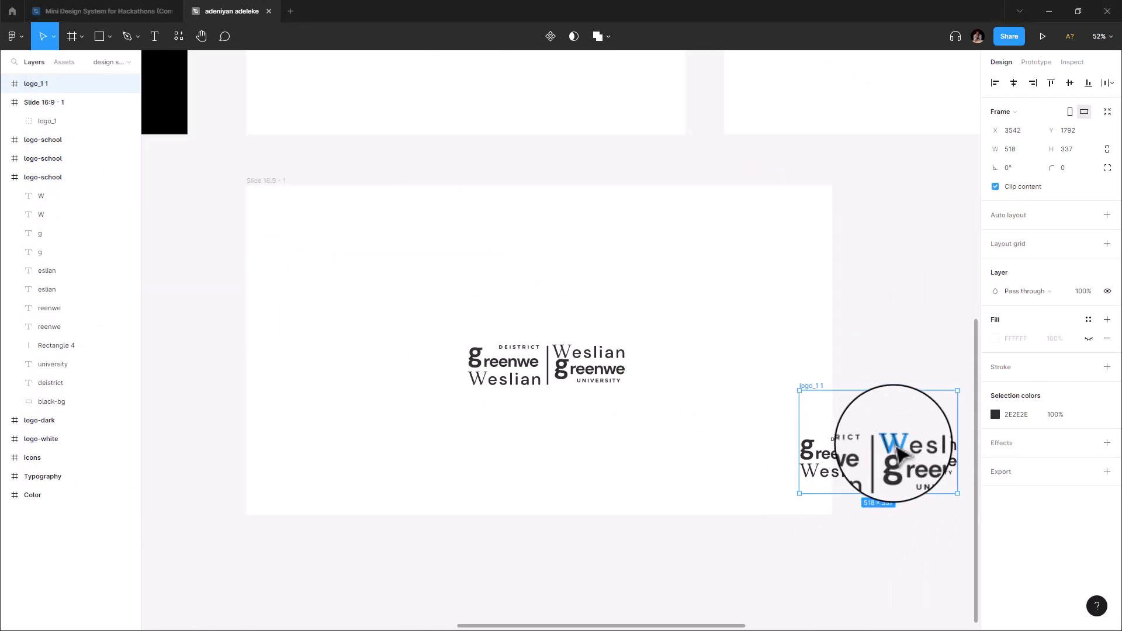
pyautogui.moveTo(900, 455); pyautogui.dragTo(606, 475)
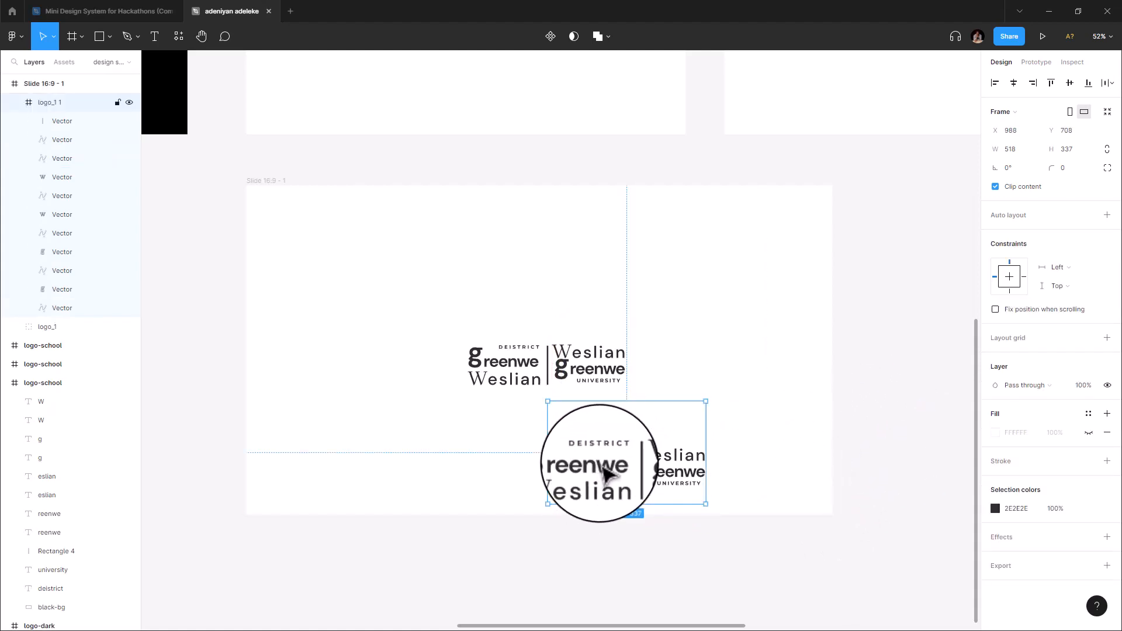